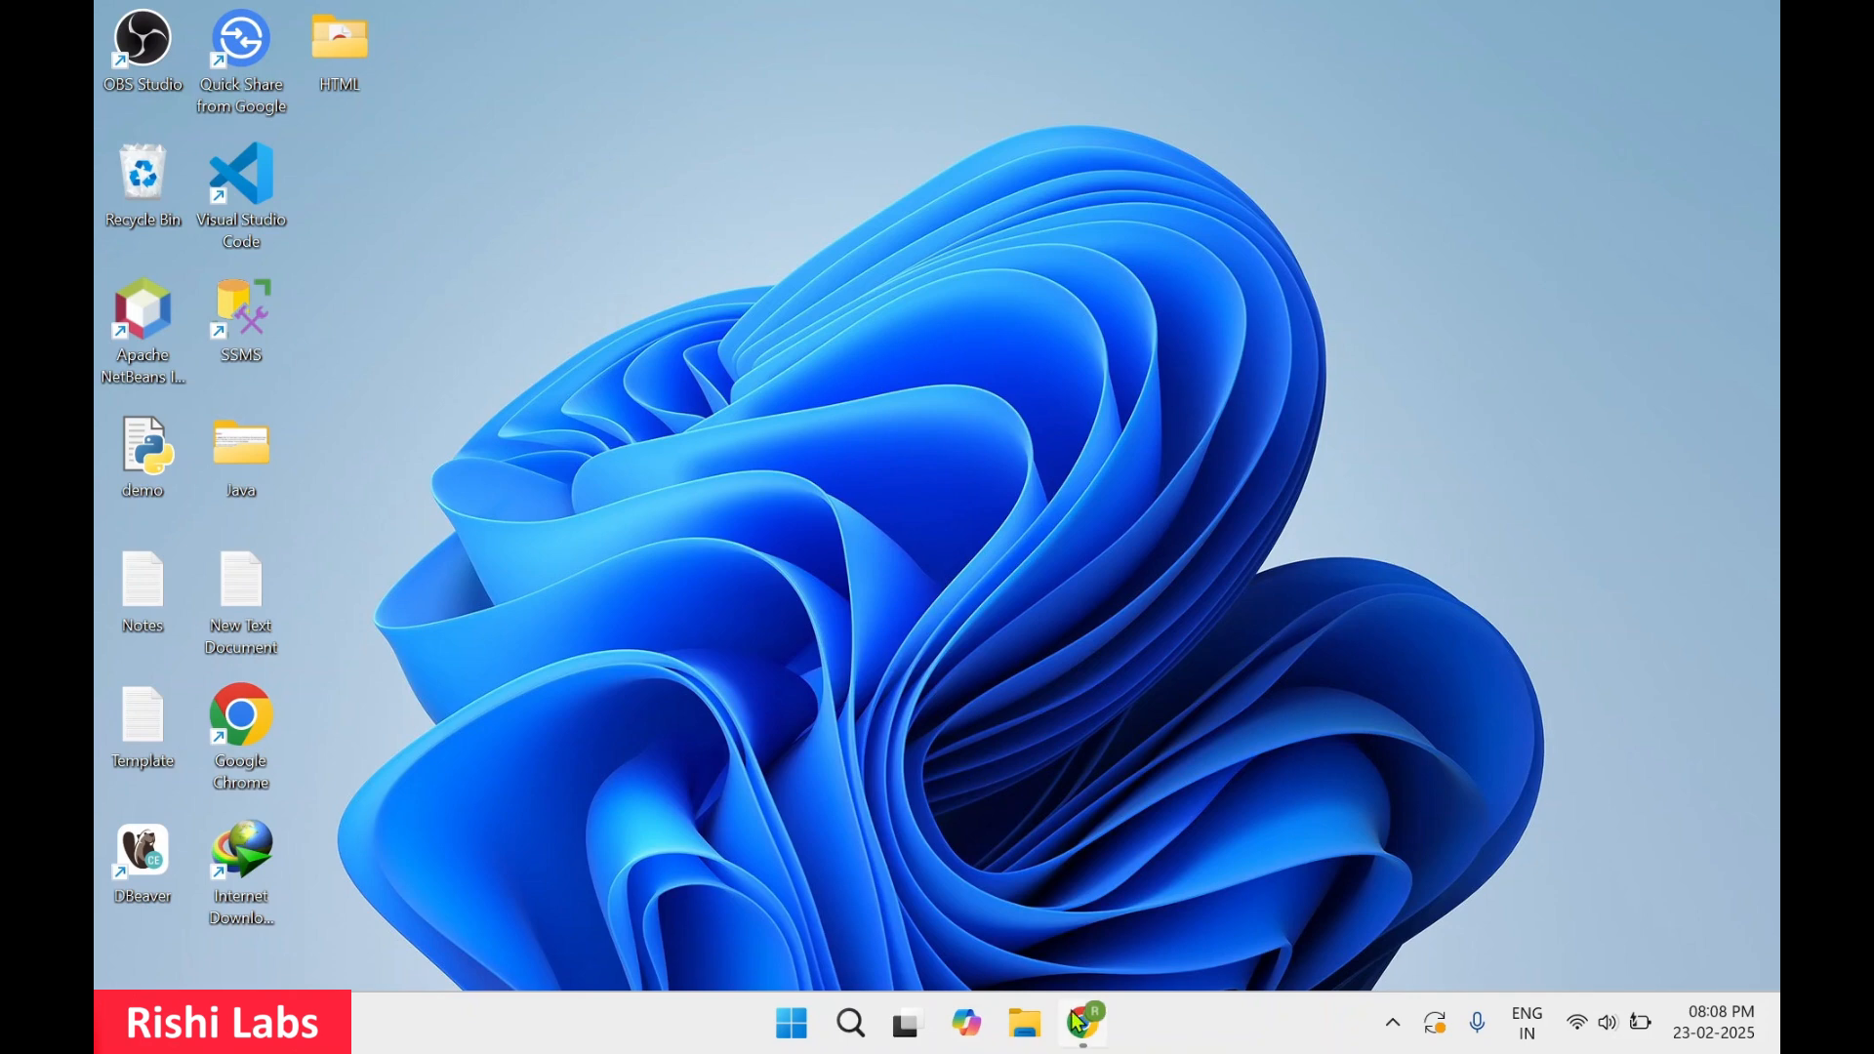
- Open Google Chrome and search the web for "rstudio download"
click(1092, 1033)
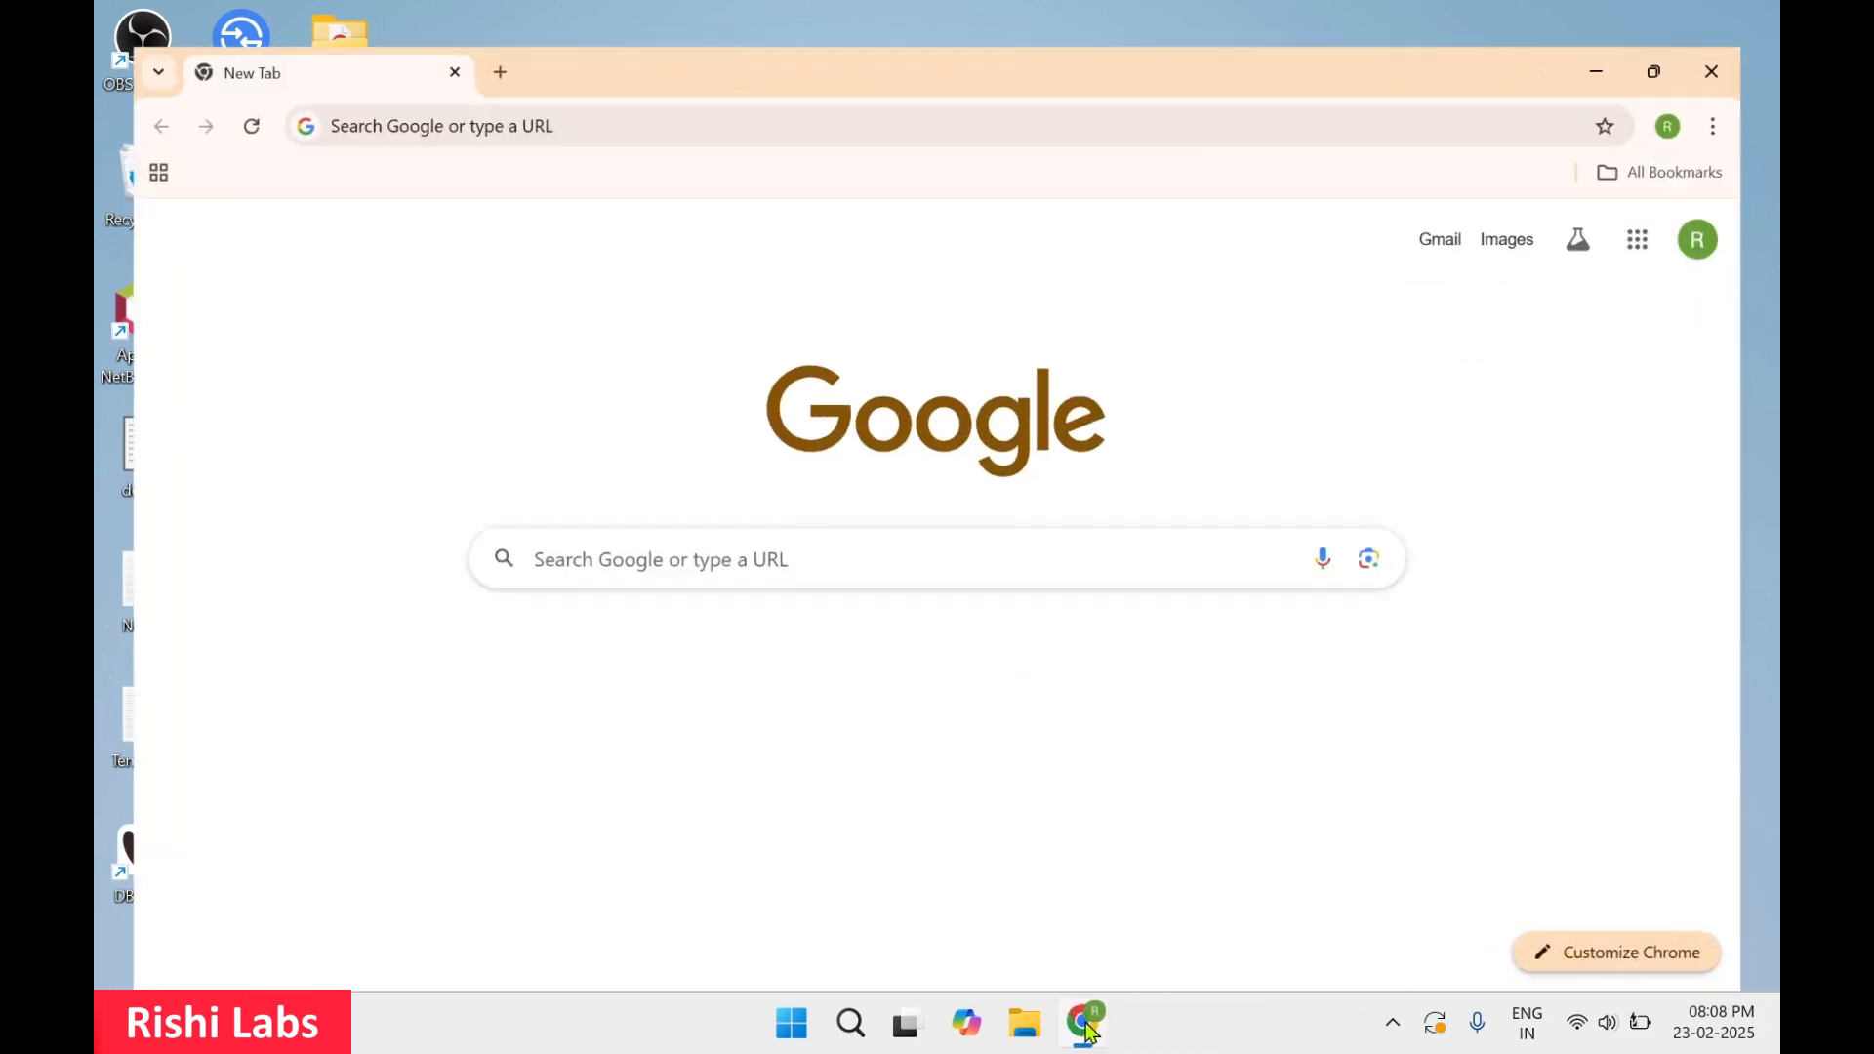
click(581, 88)
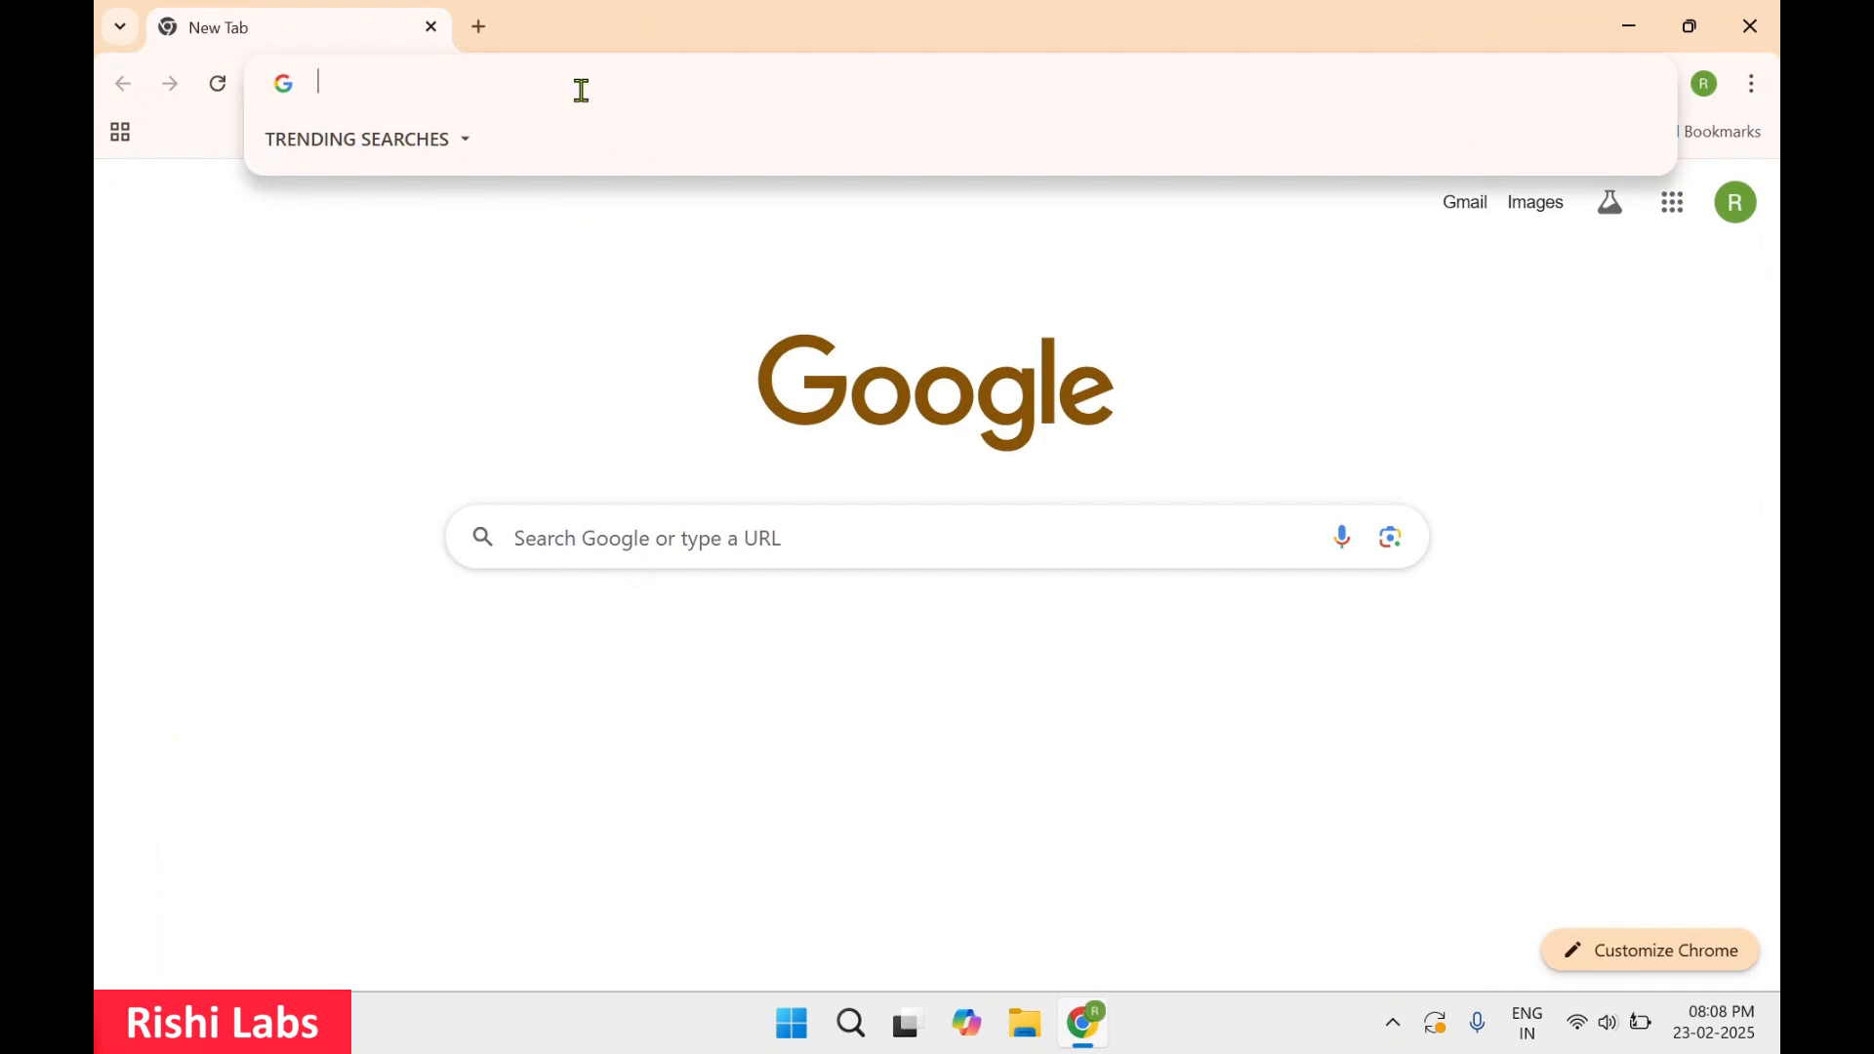
text(rstud)
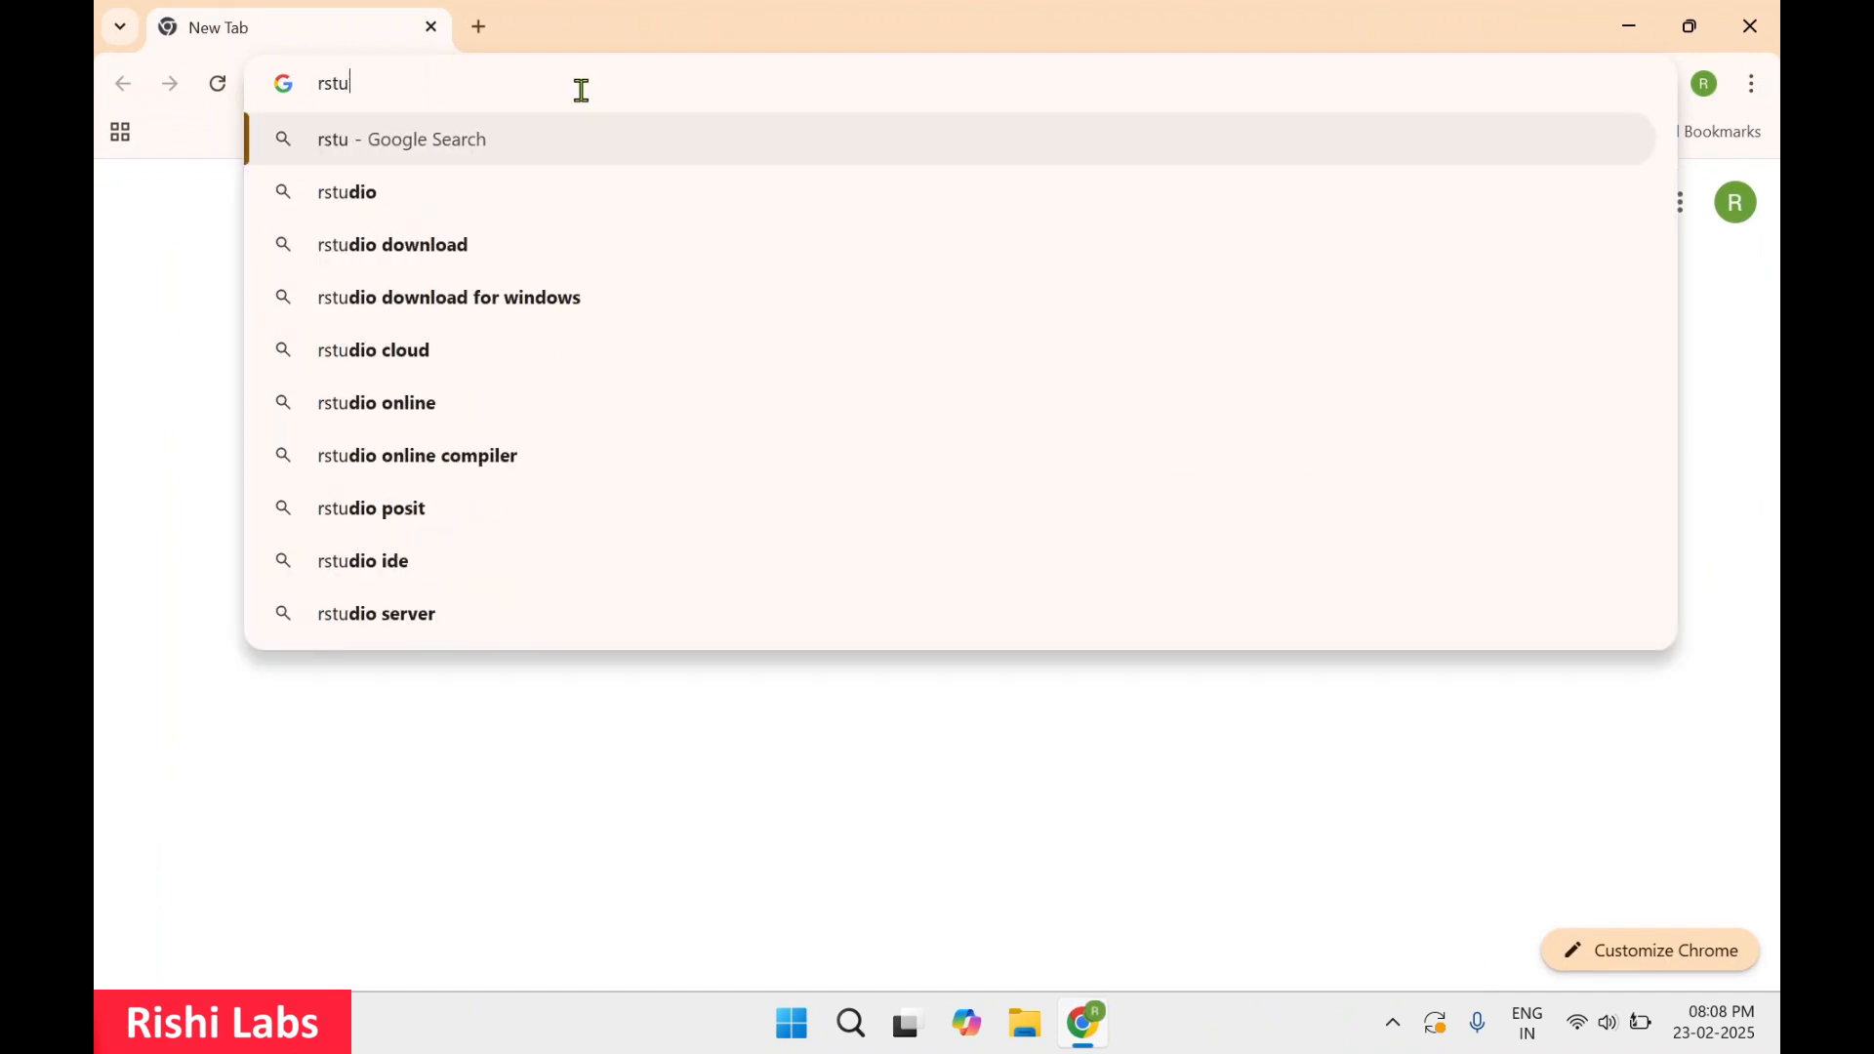
key(Down)
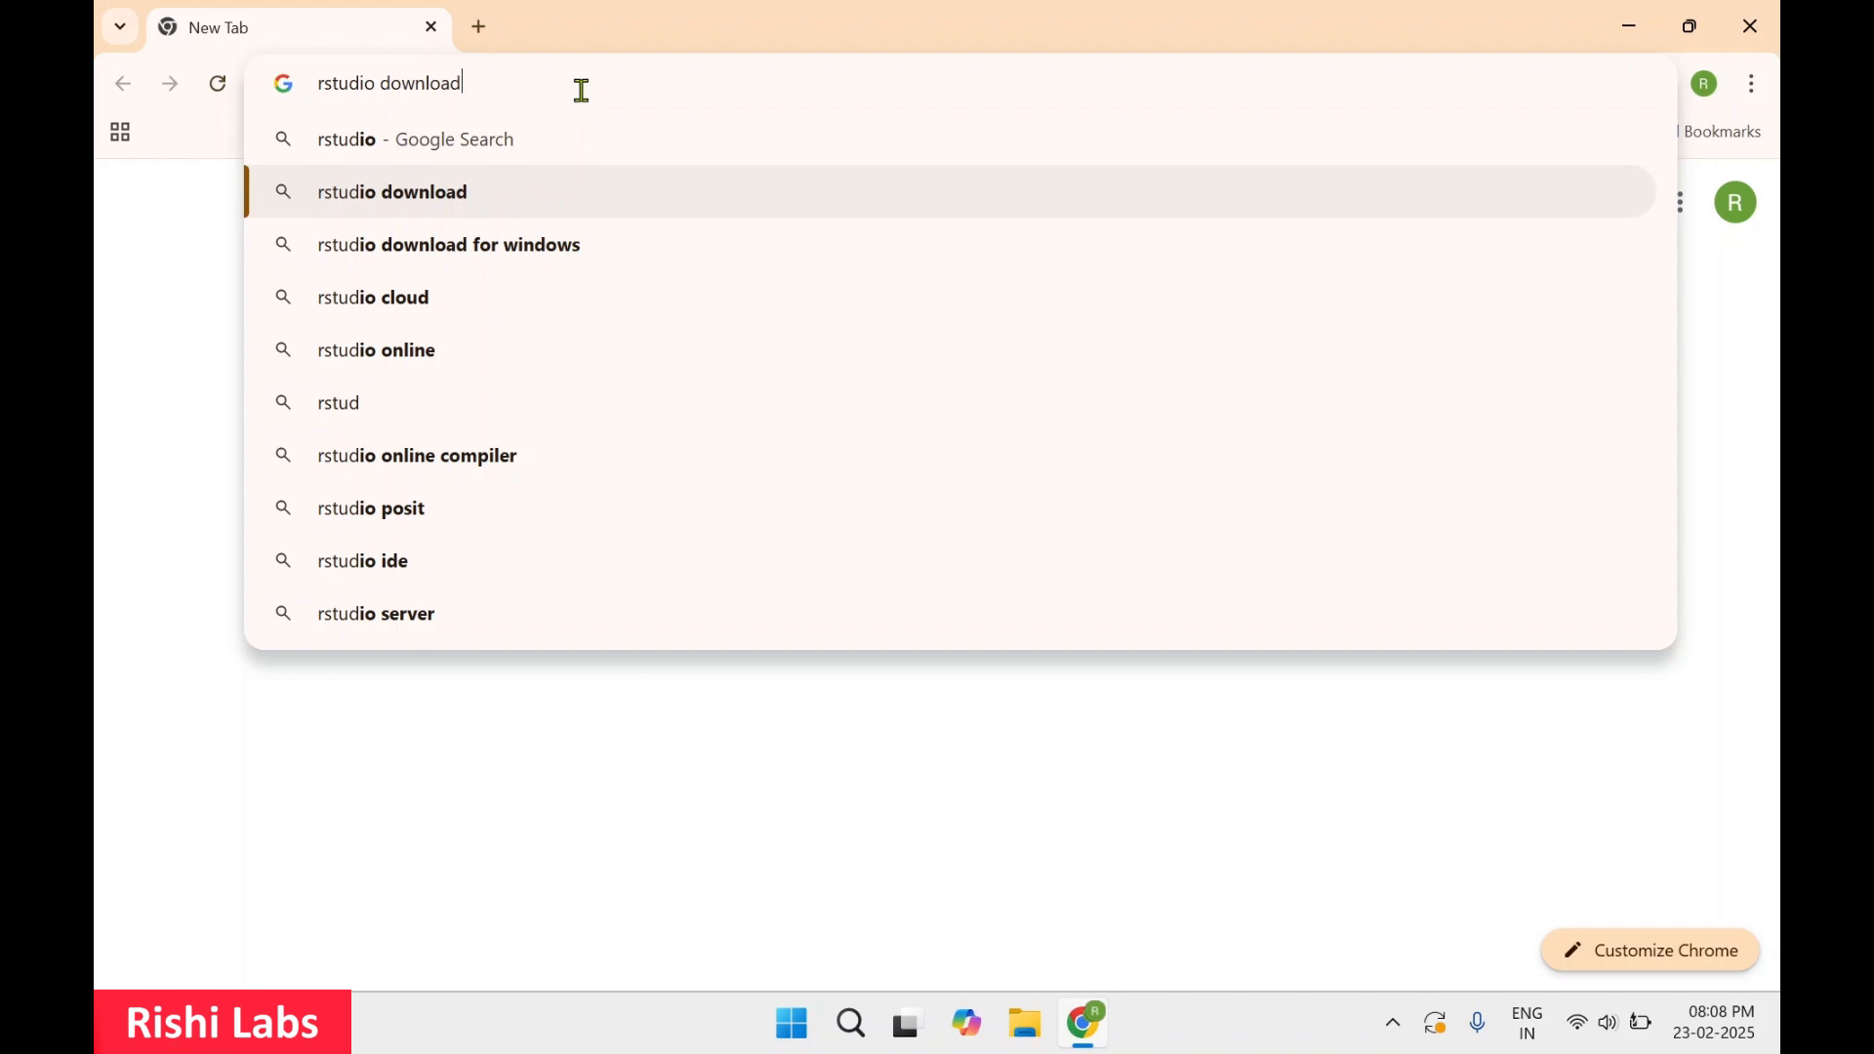
key(Return)
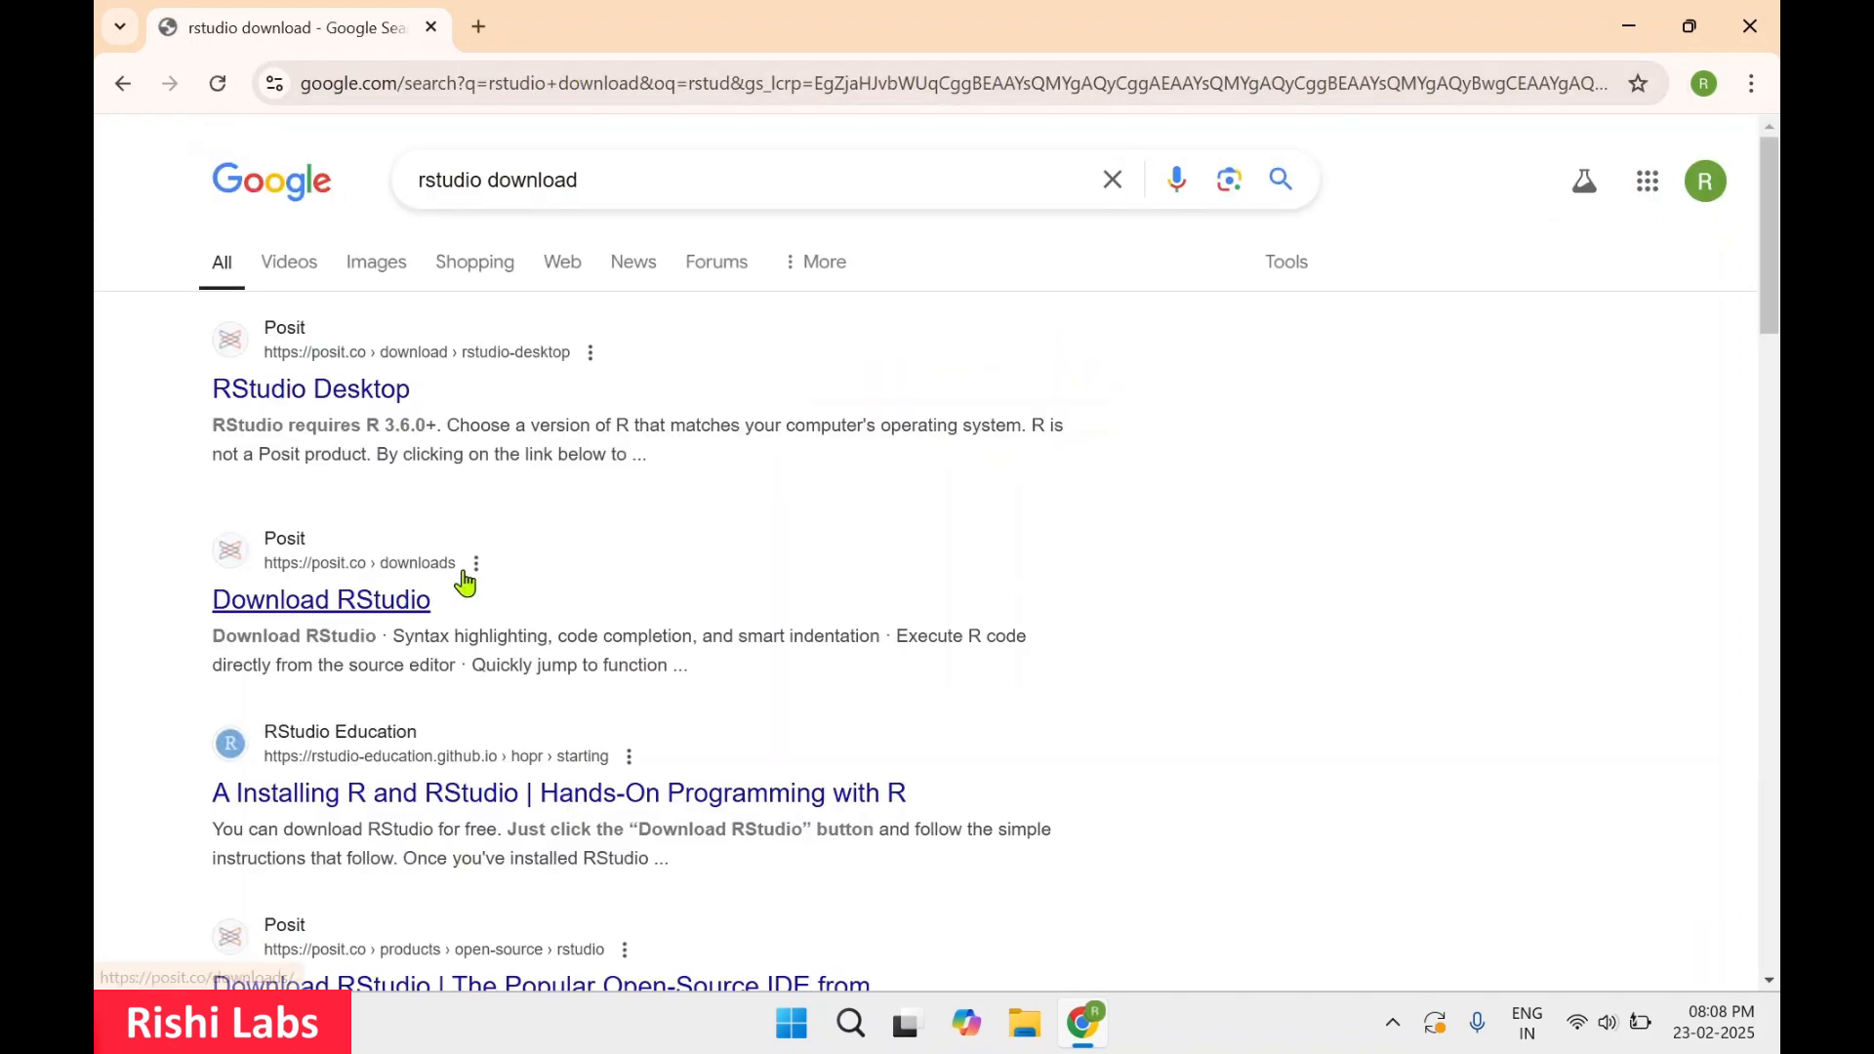
- Open Posit's Download RStudio result, accept all cookies, and go to the RStudio Desktop download page
click(308, 607)
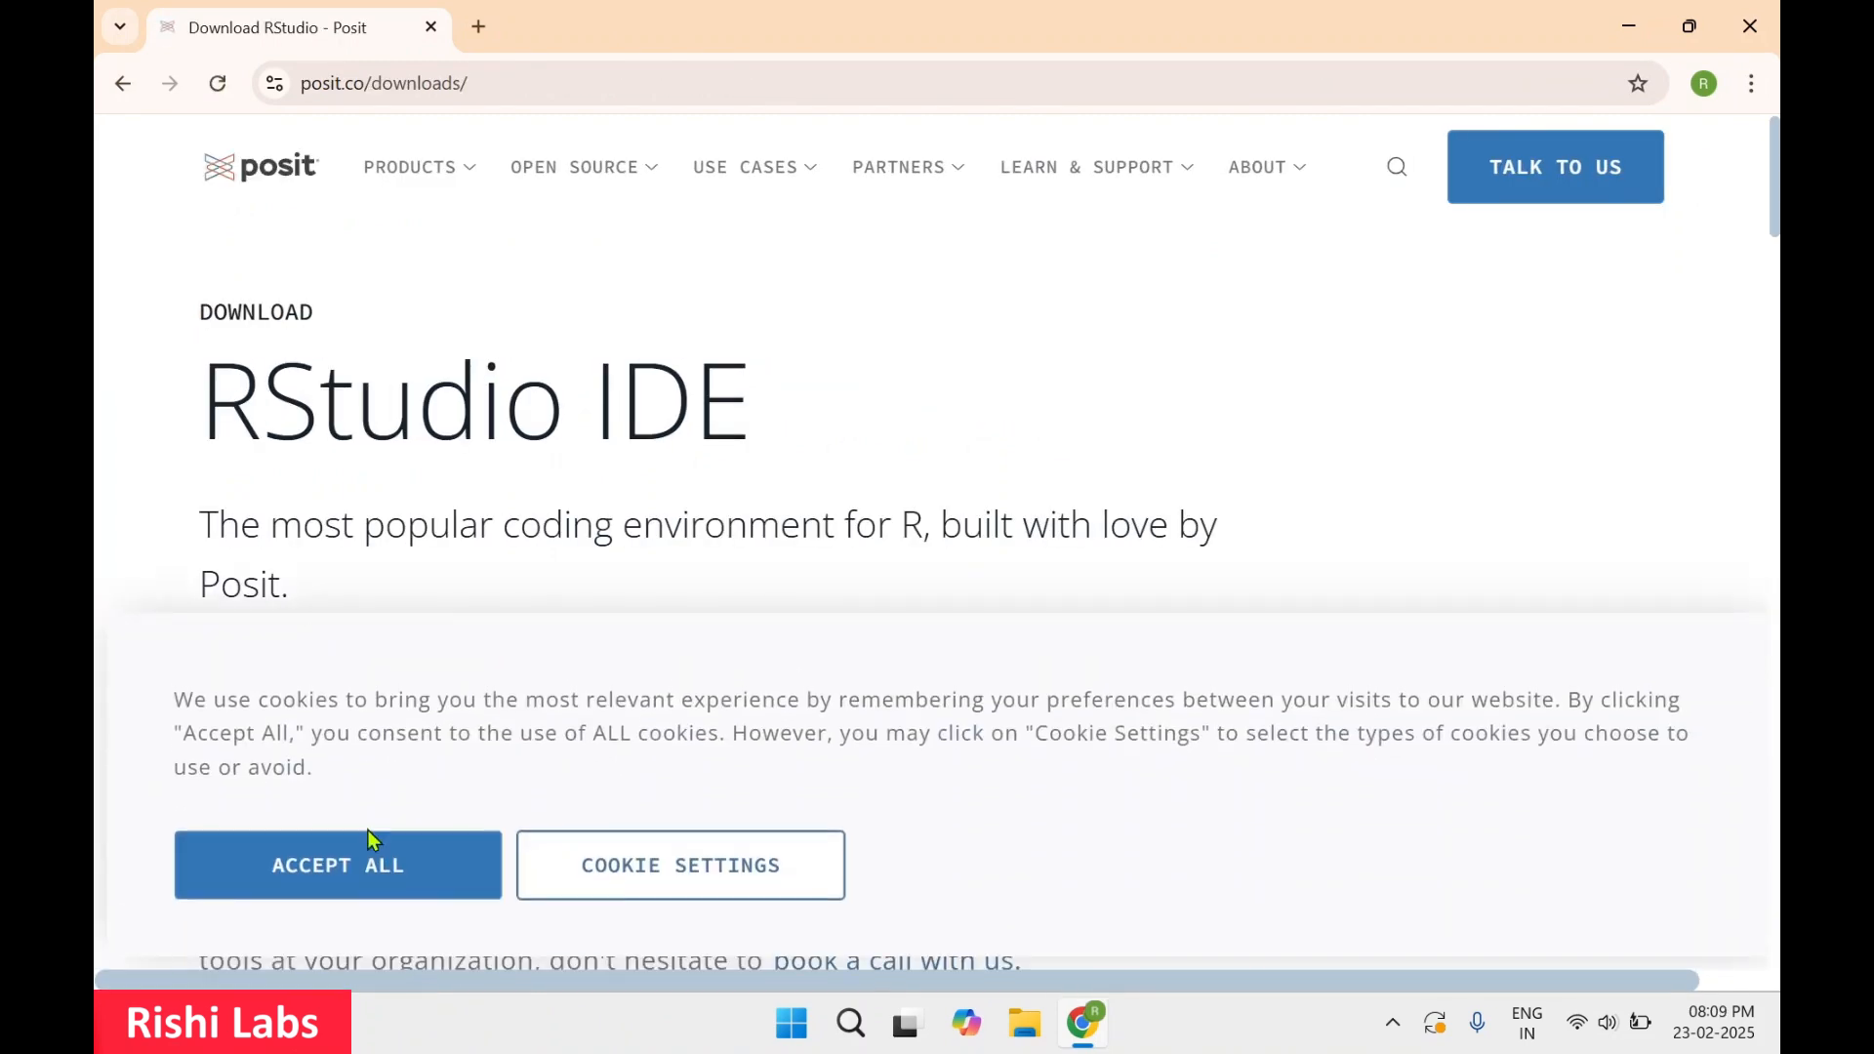
click(381, 884)
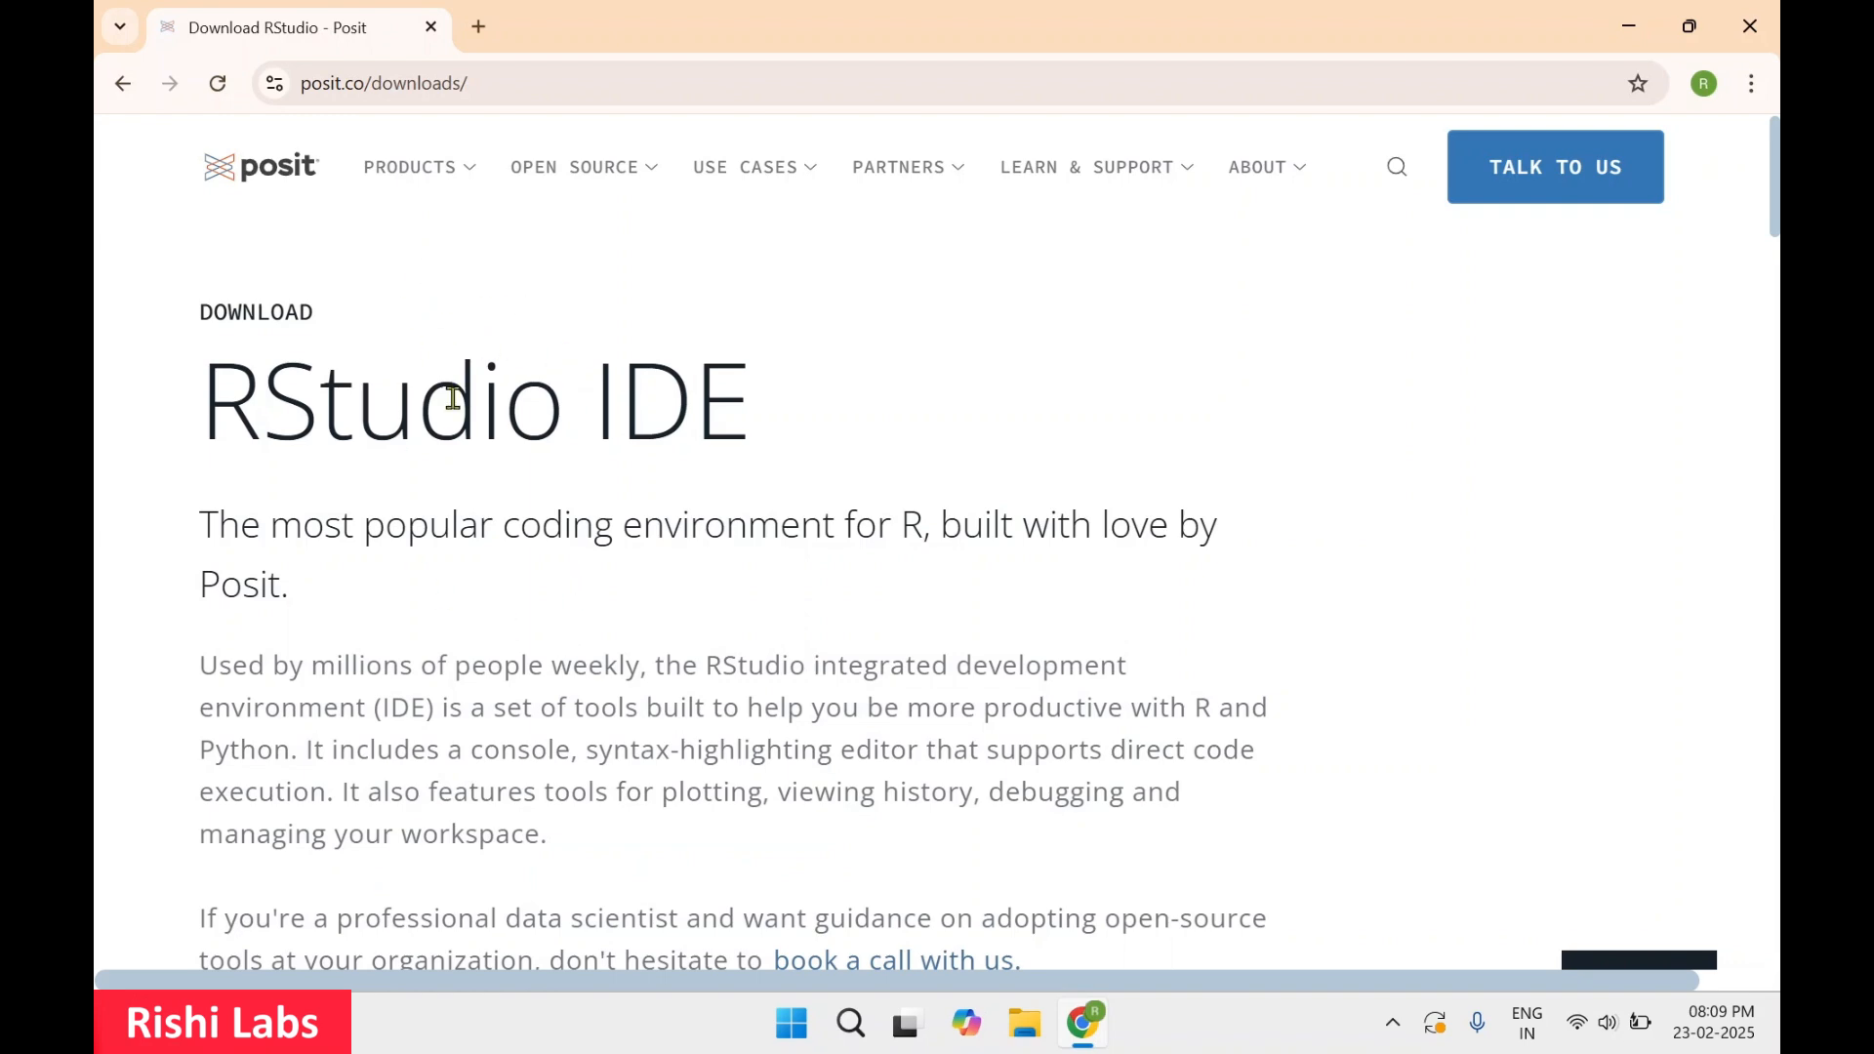
scroll(512, 505, down, 3)
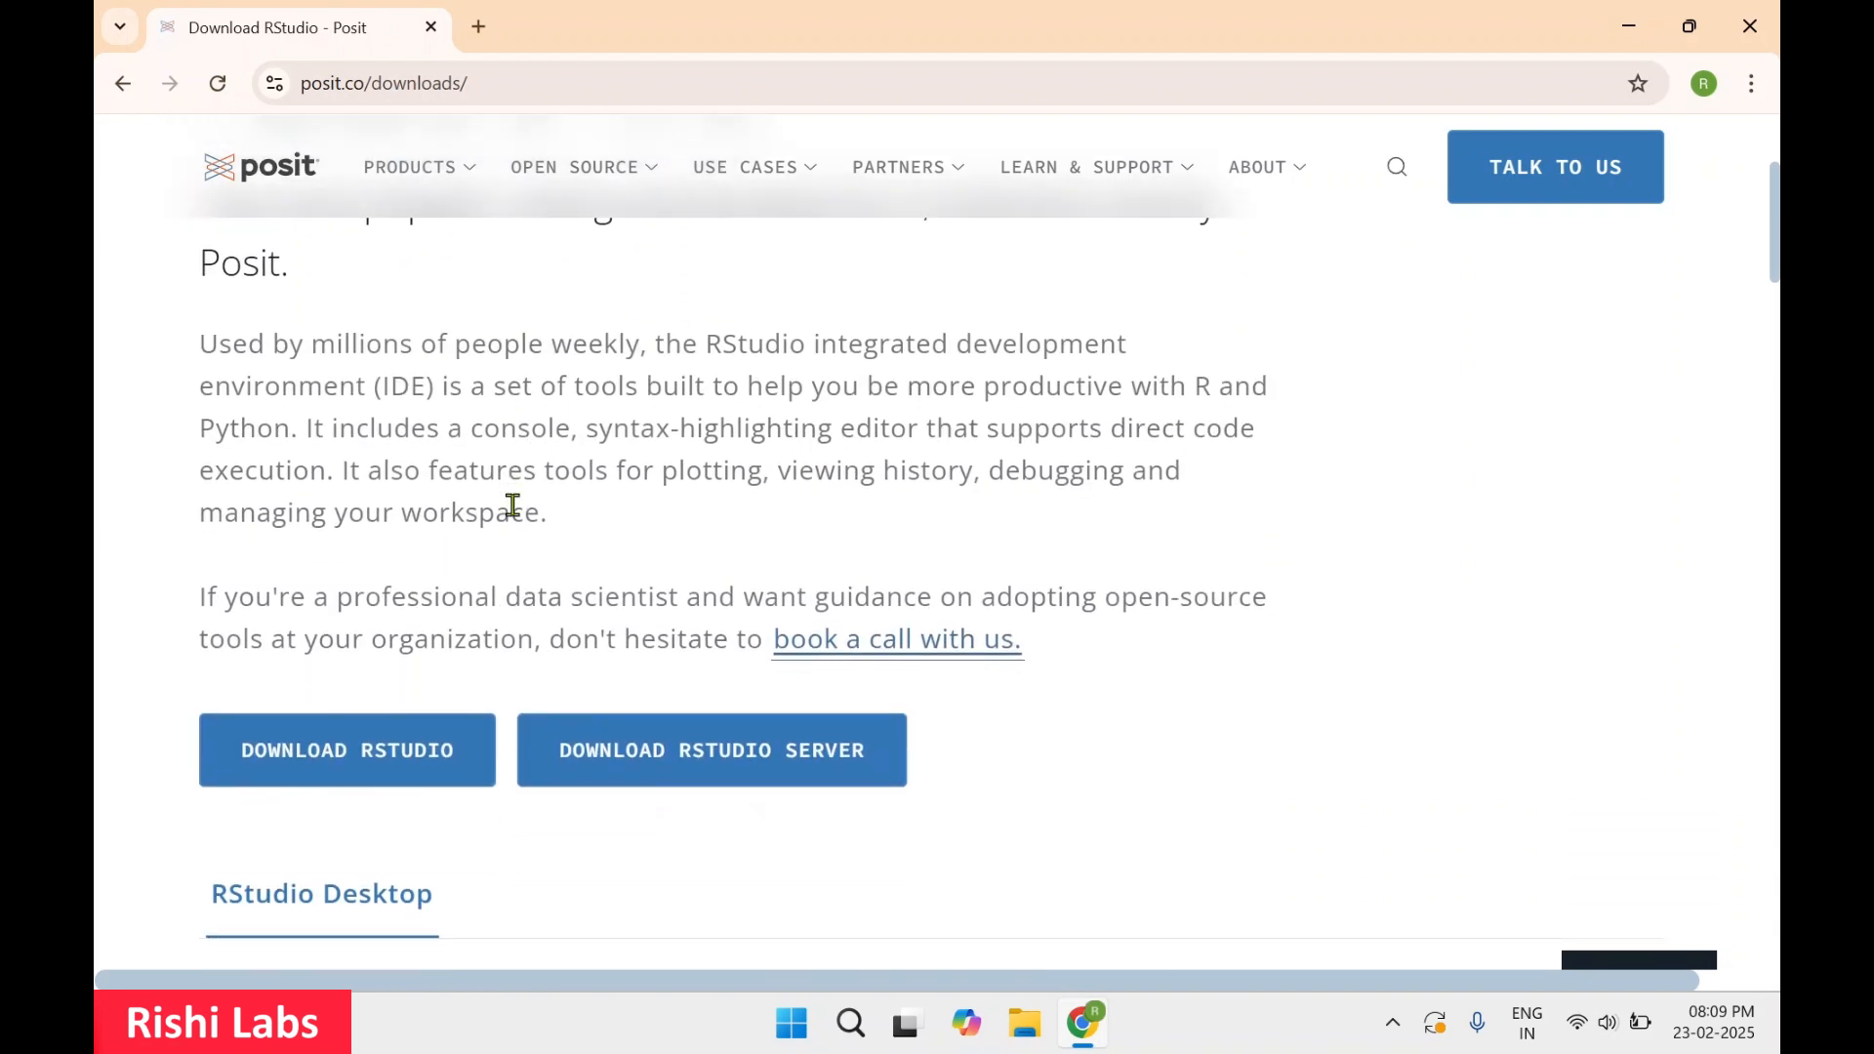
click(302, 780)
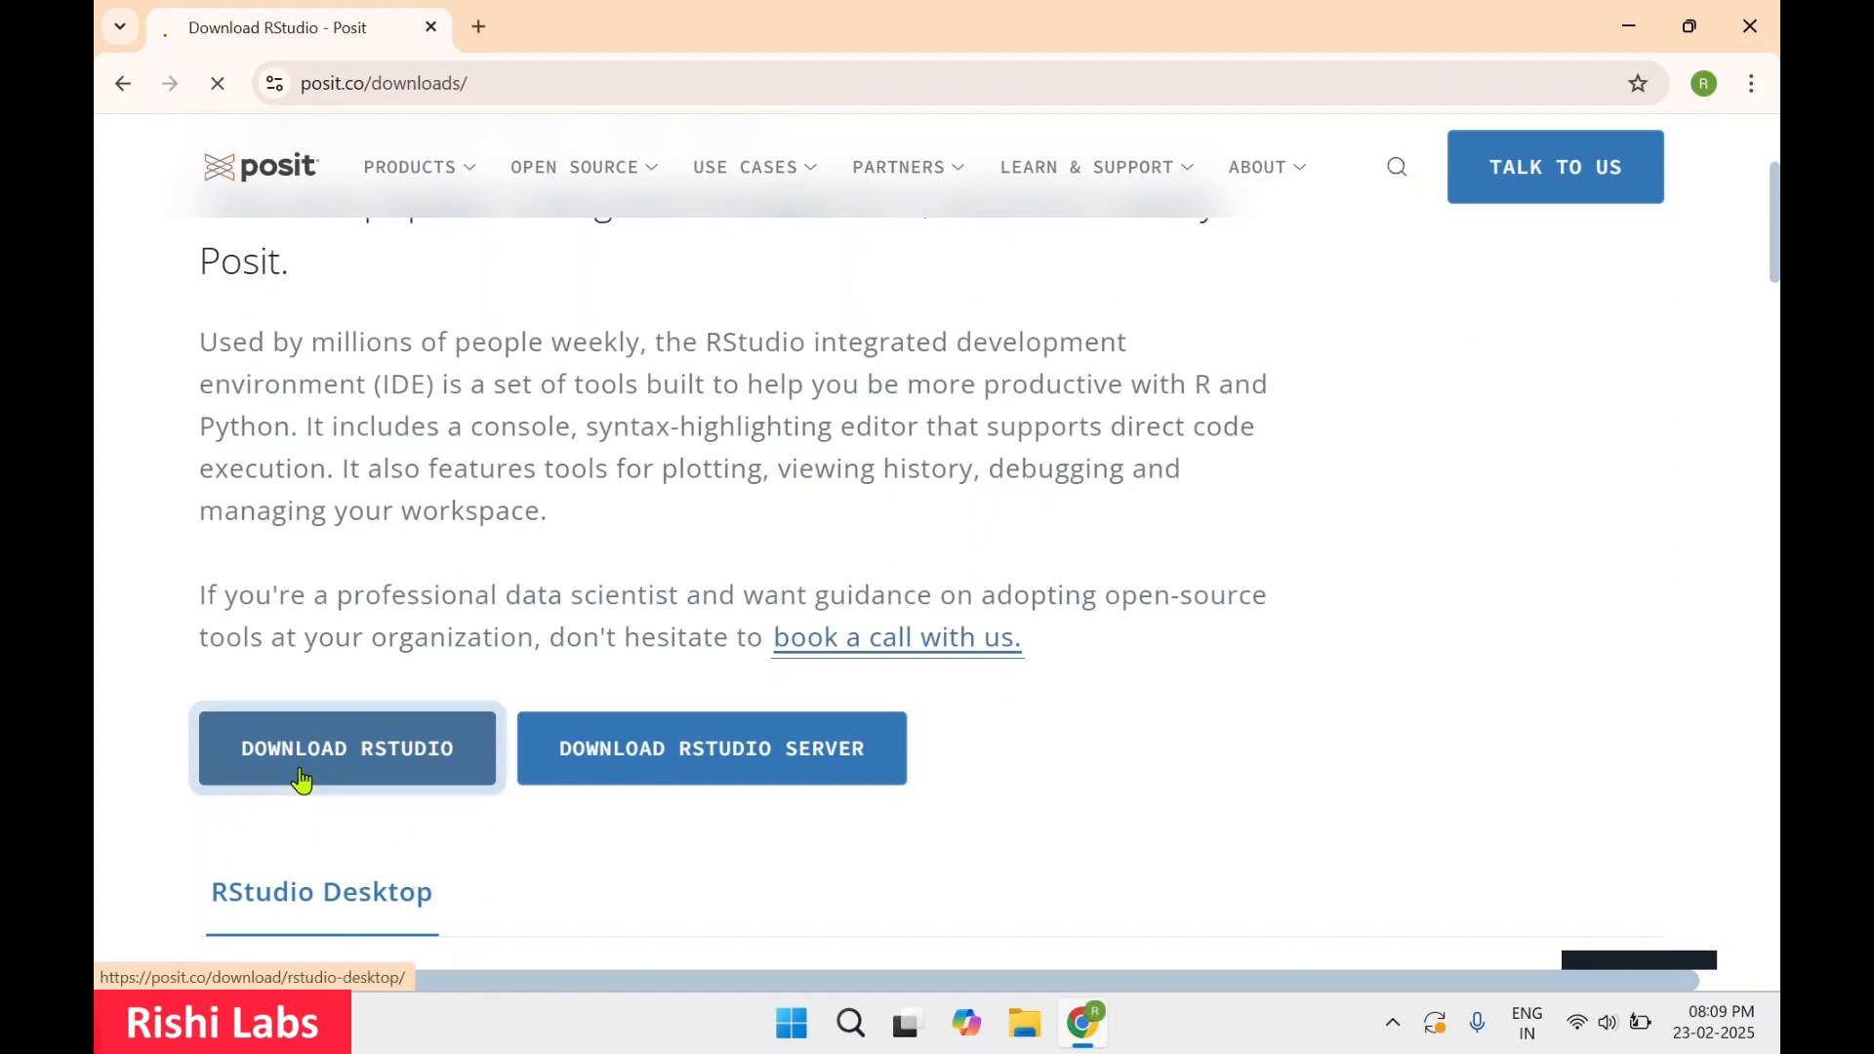
scroll(796, 557, down, 10)
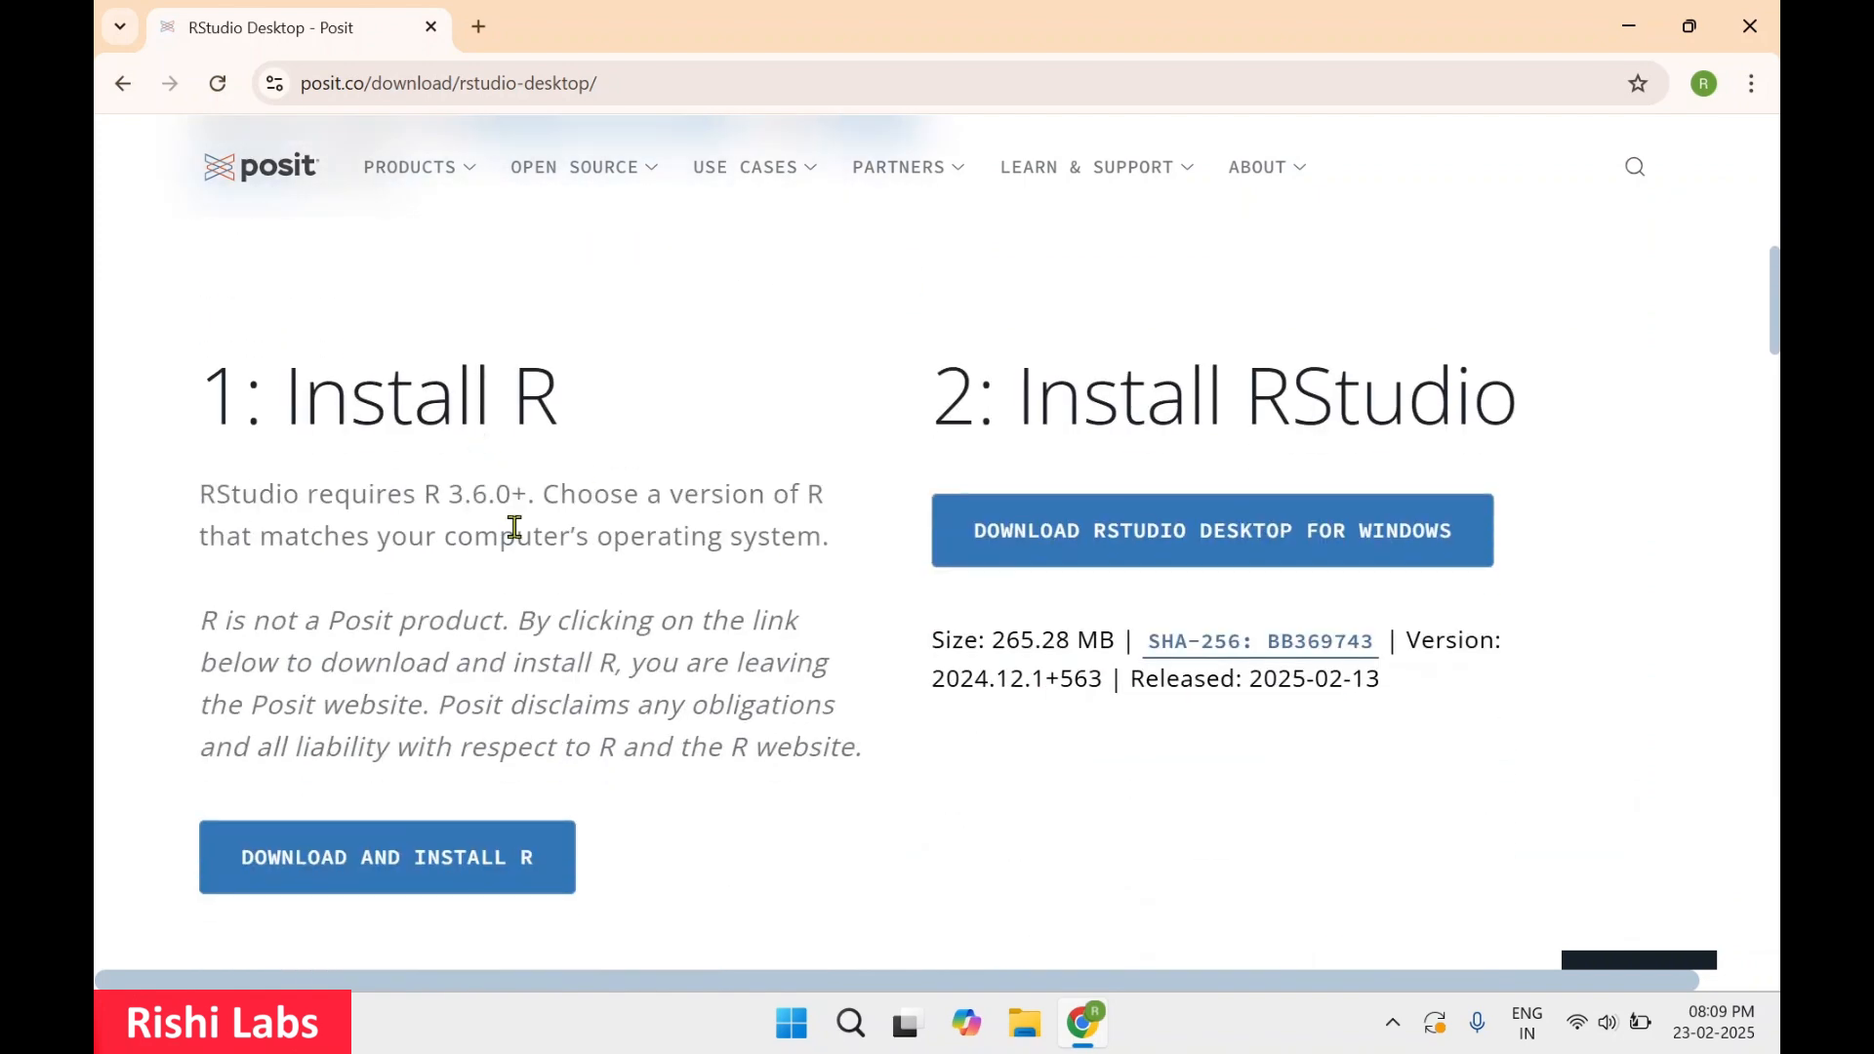
scroll(515, 528, down, 1)
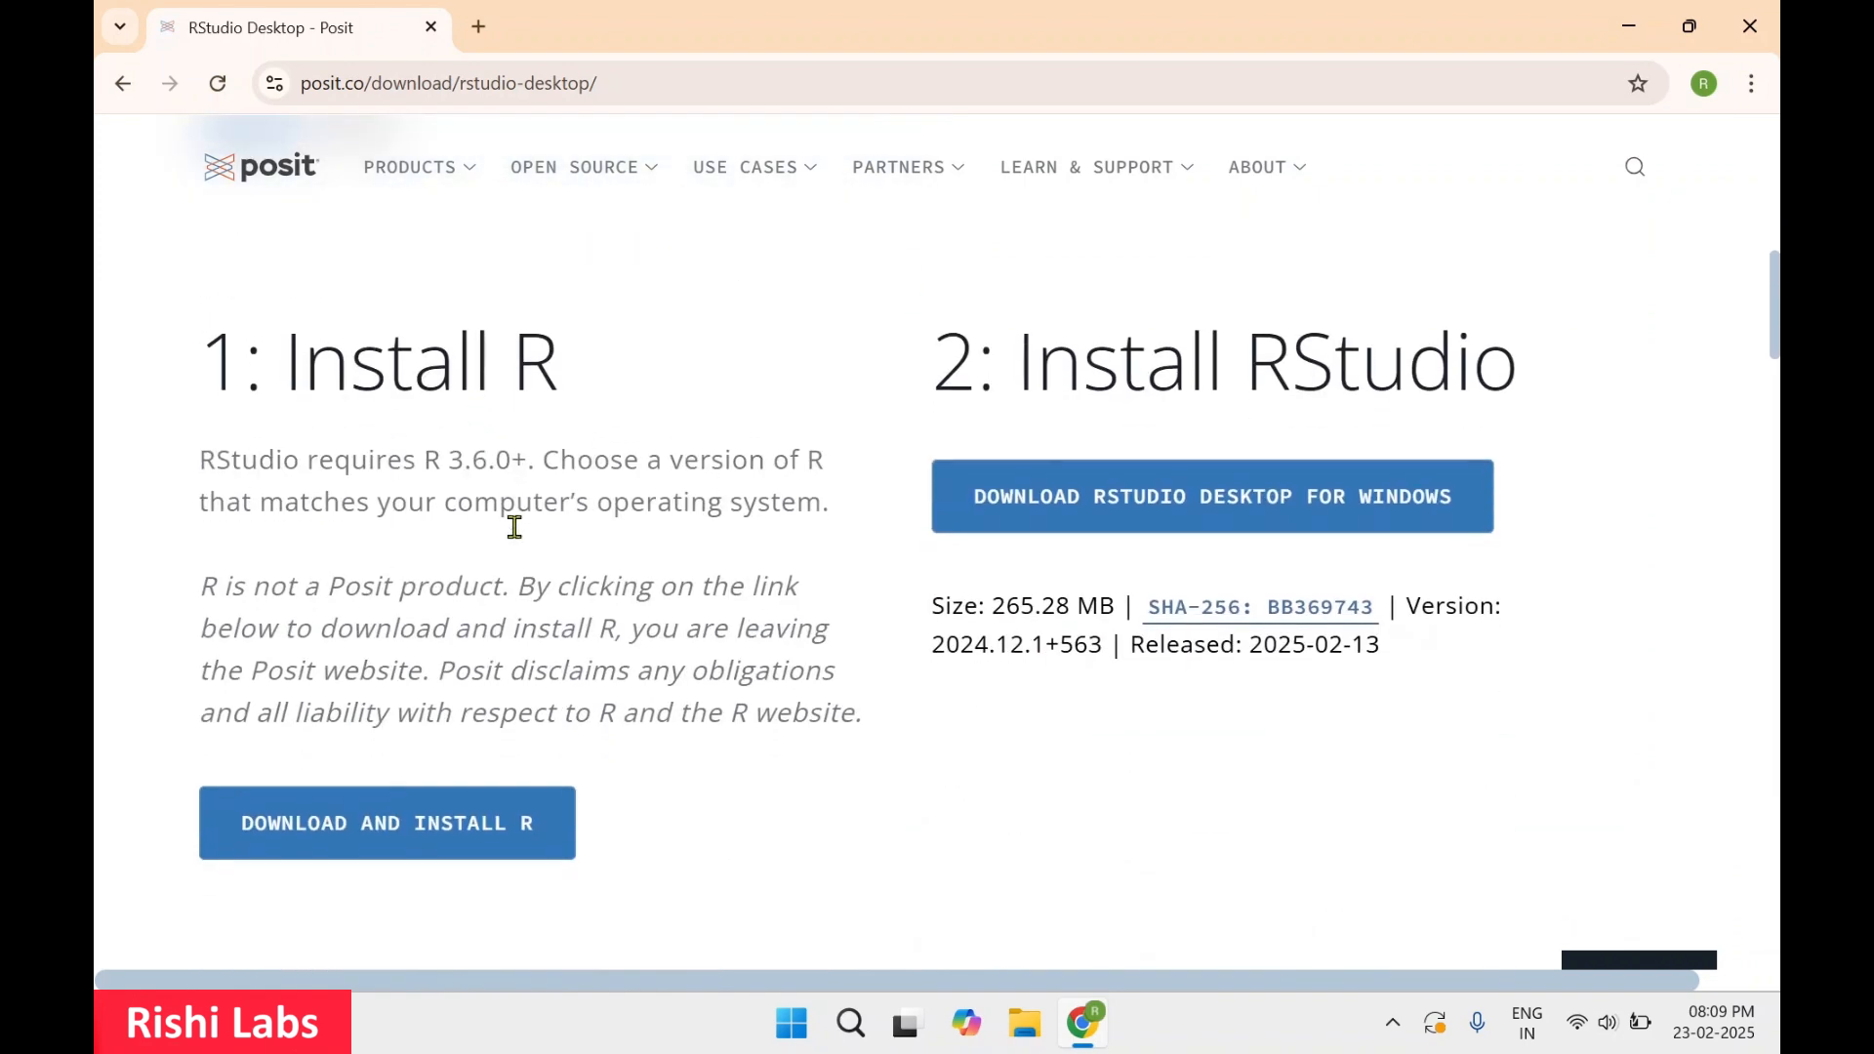
- Go from the R installation link to CRAN and download the R-4.4.2 base distribution for Windows
click(341, 840)
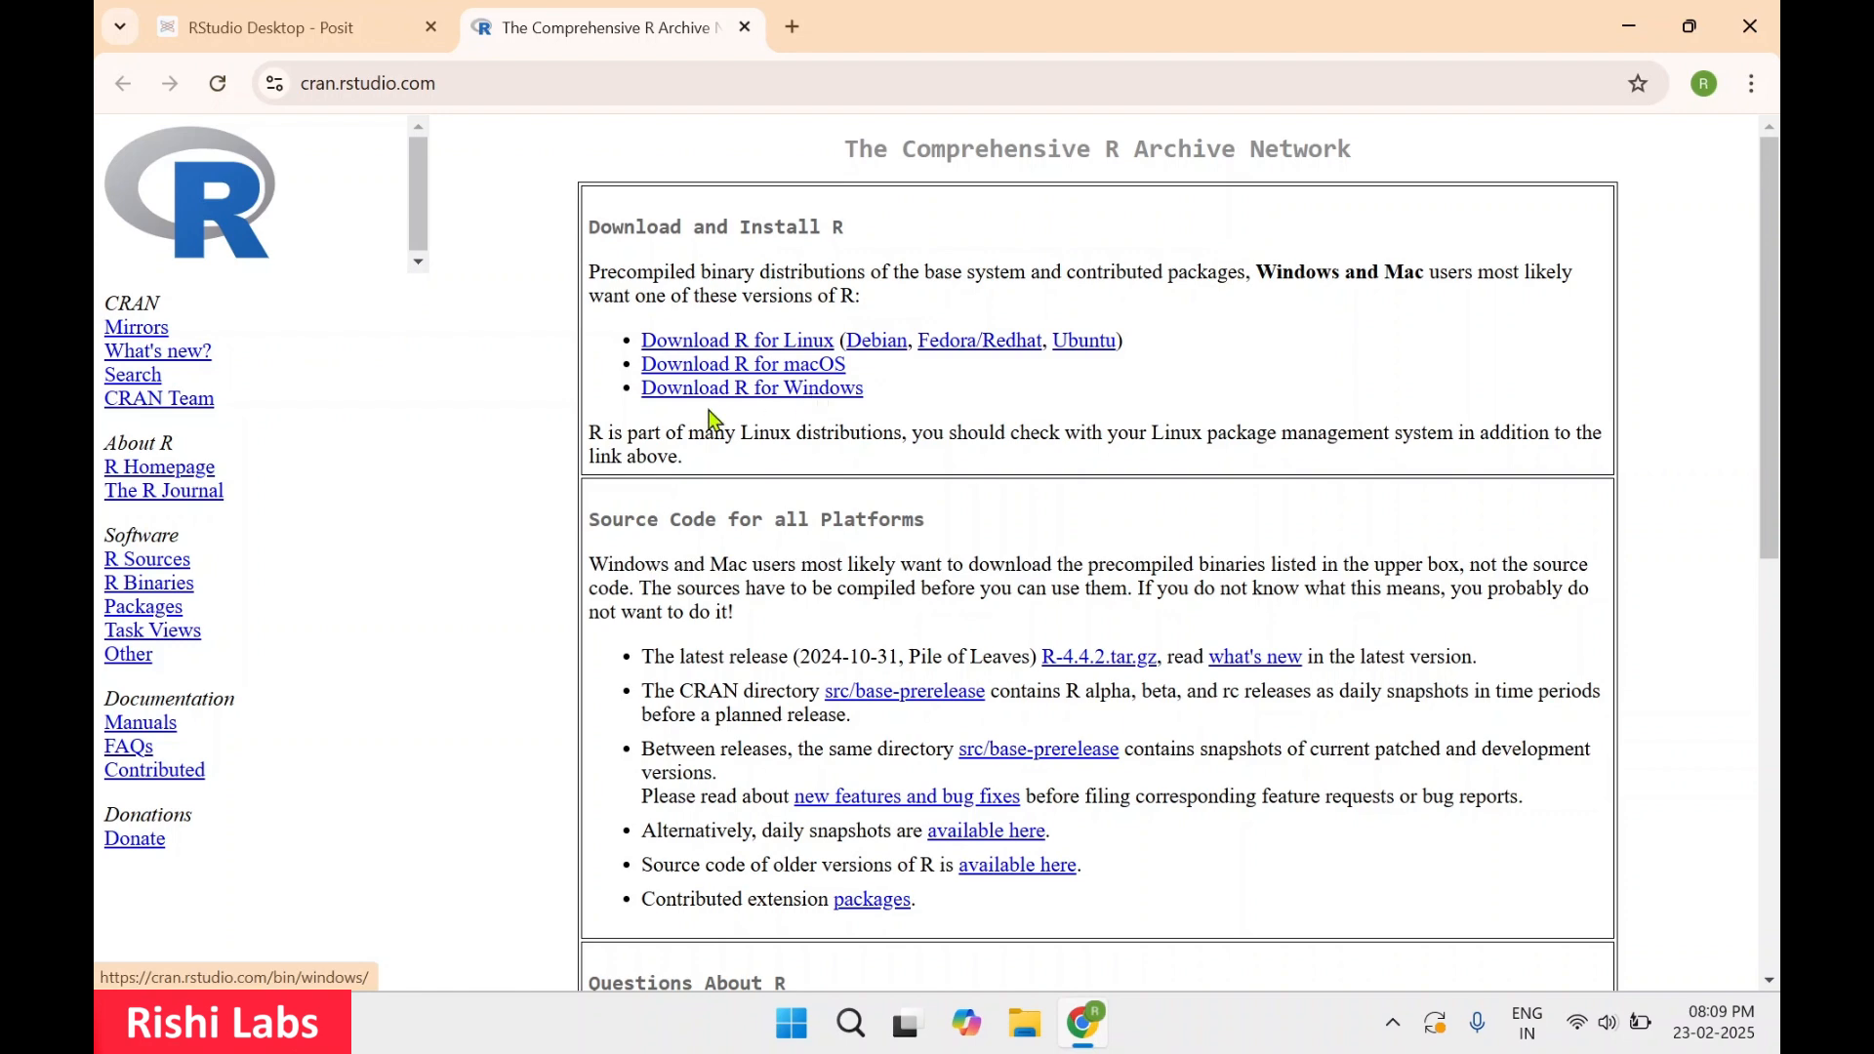
click(753, 395)
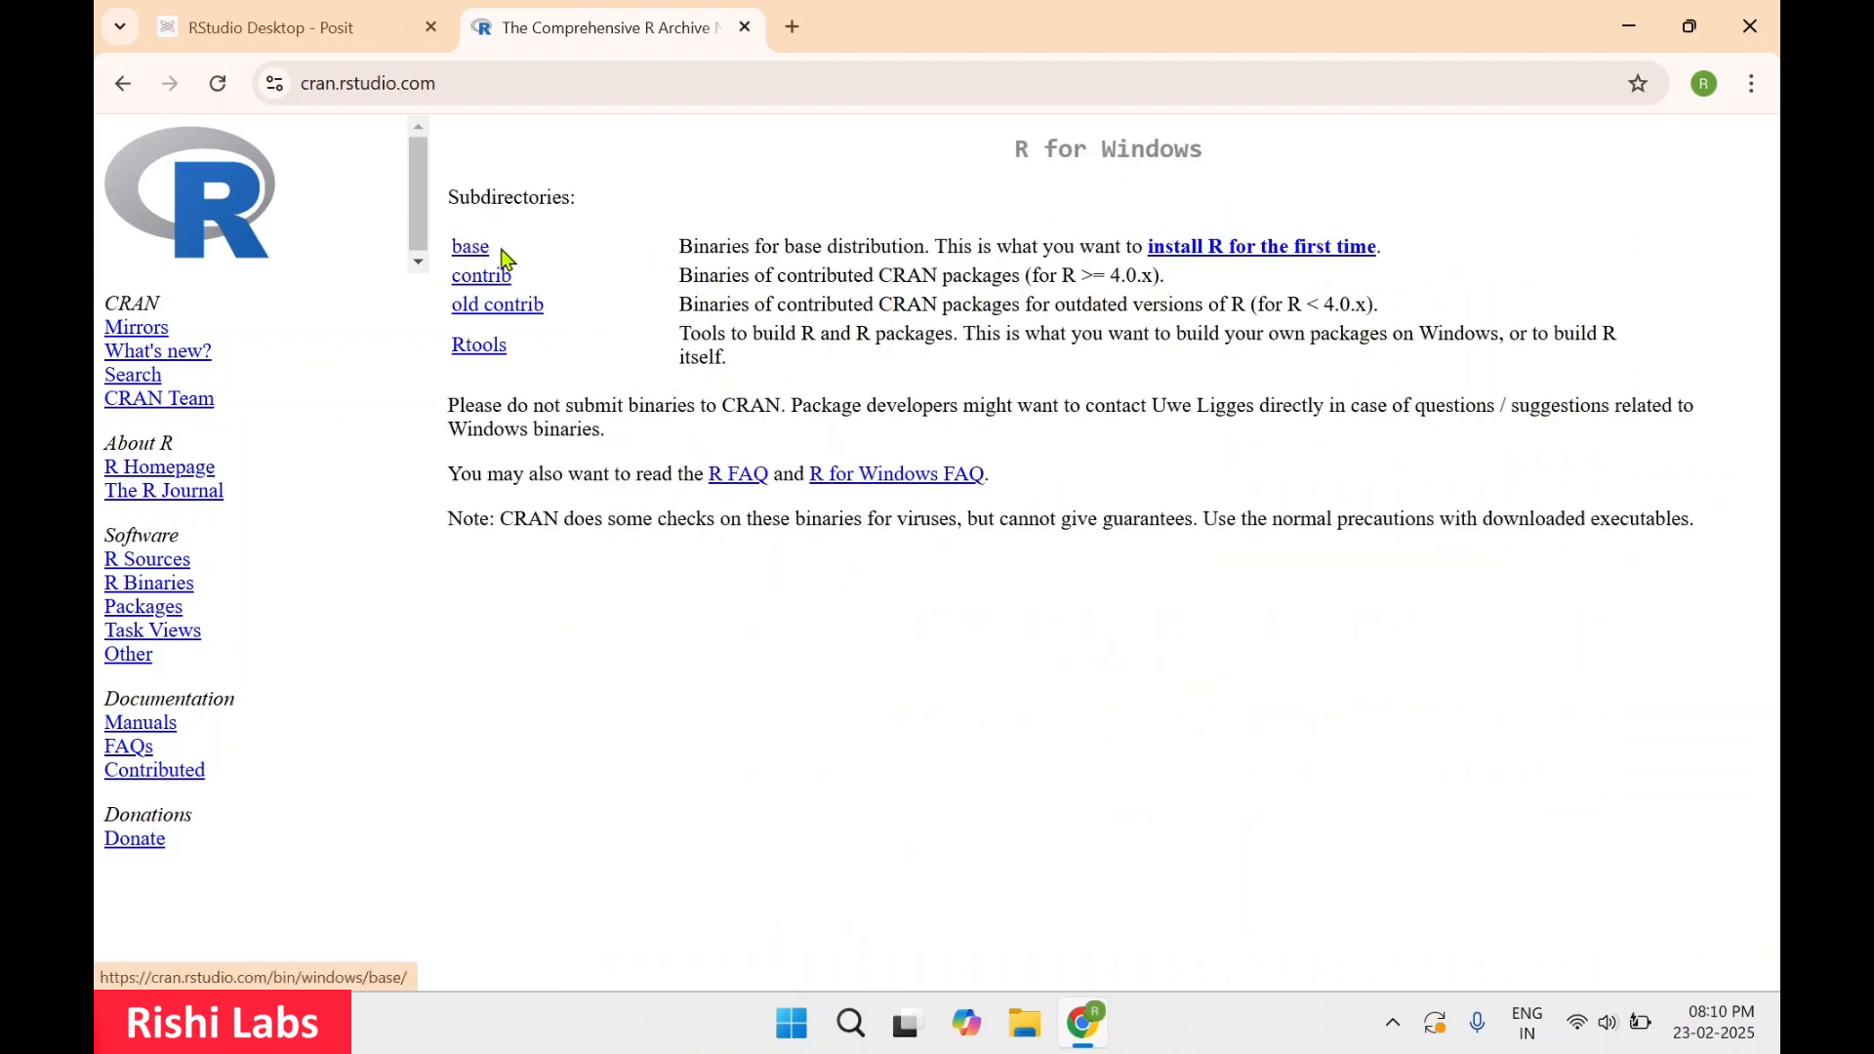
click(474, 250)
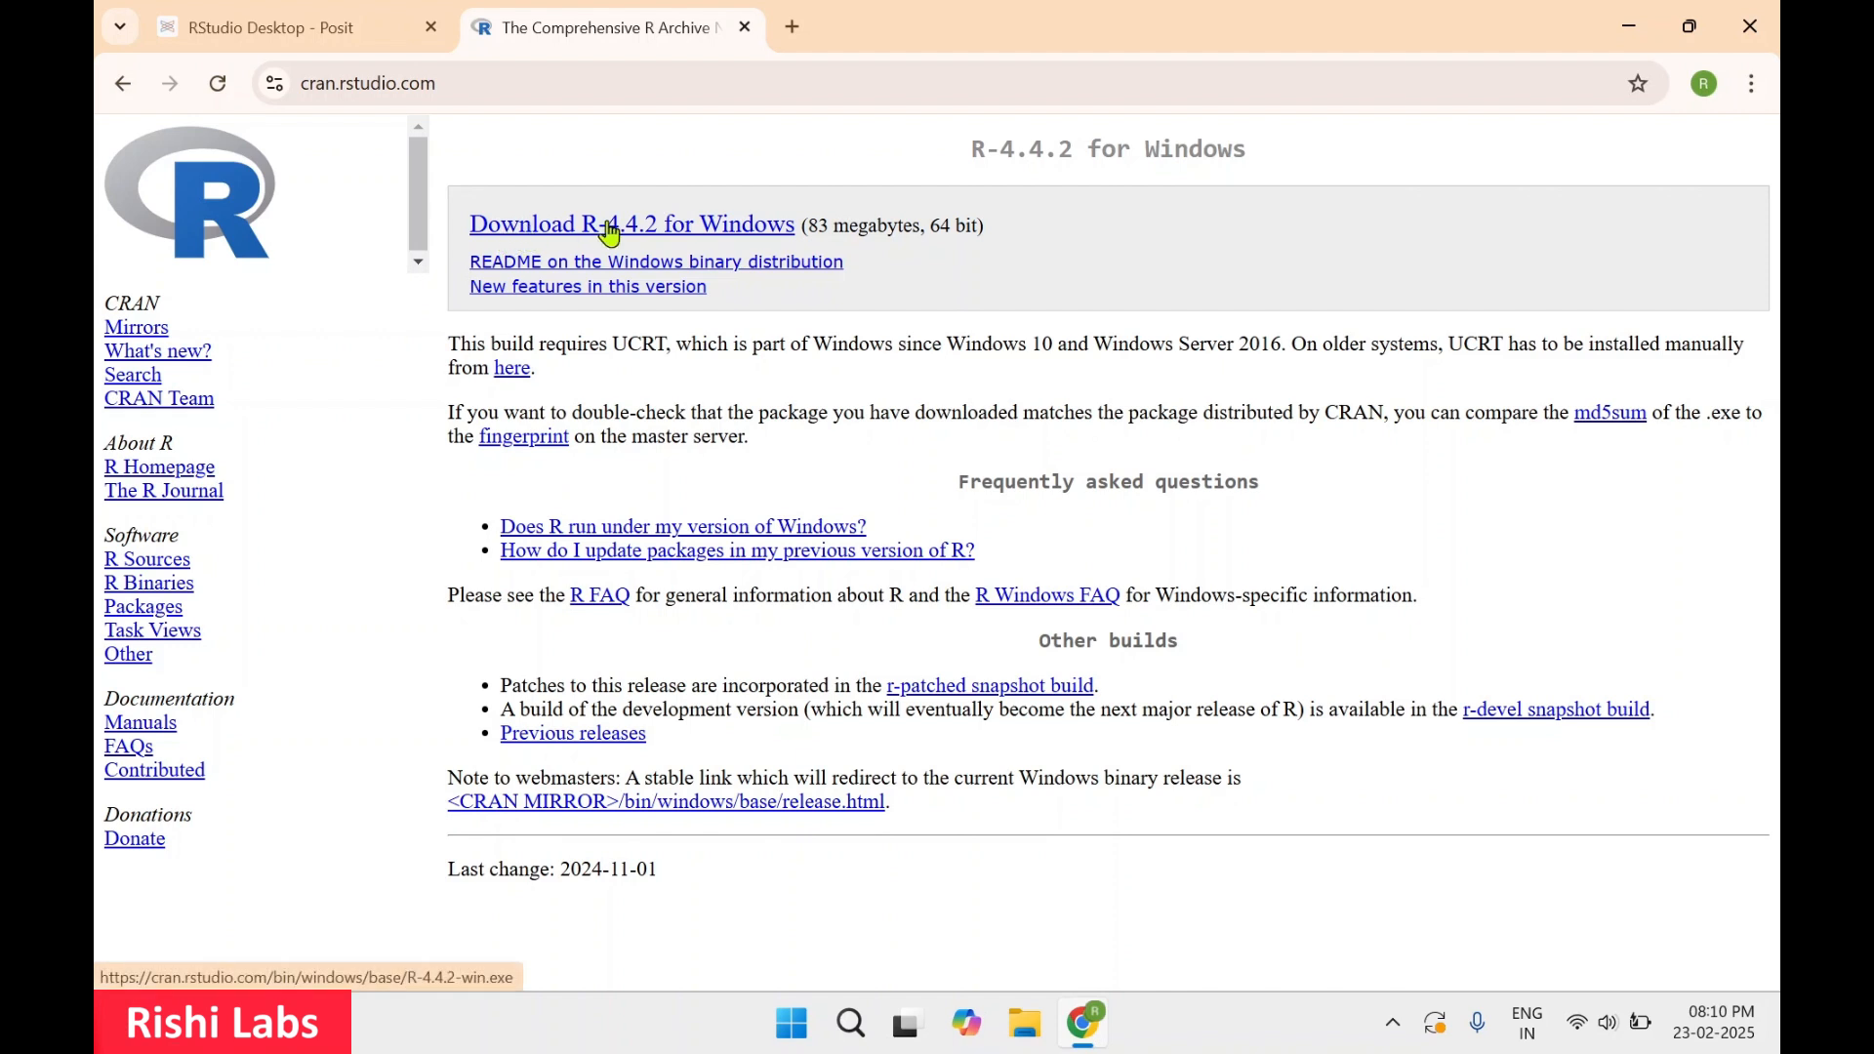
click(656, 230)
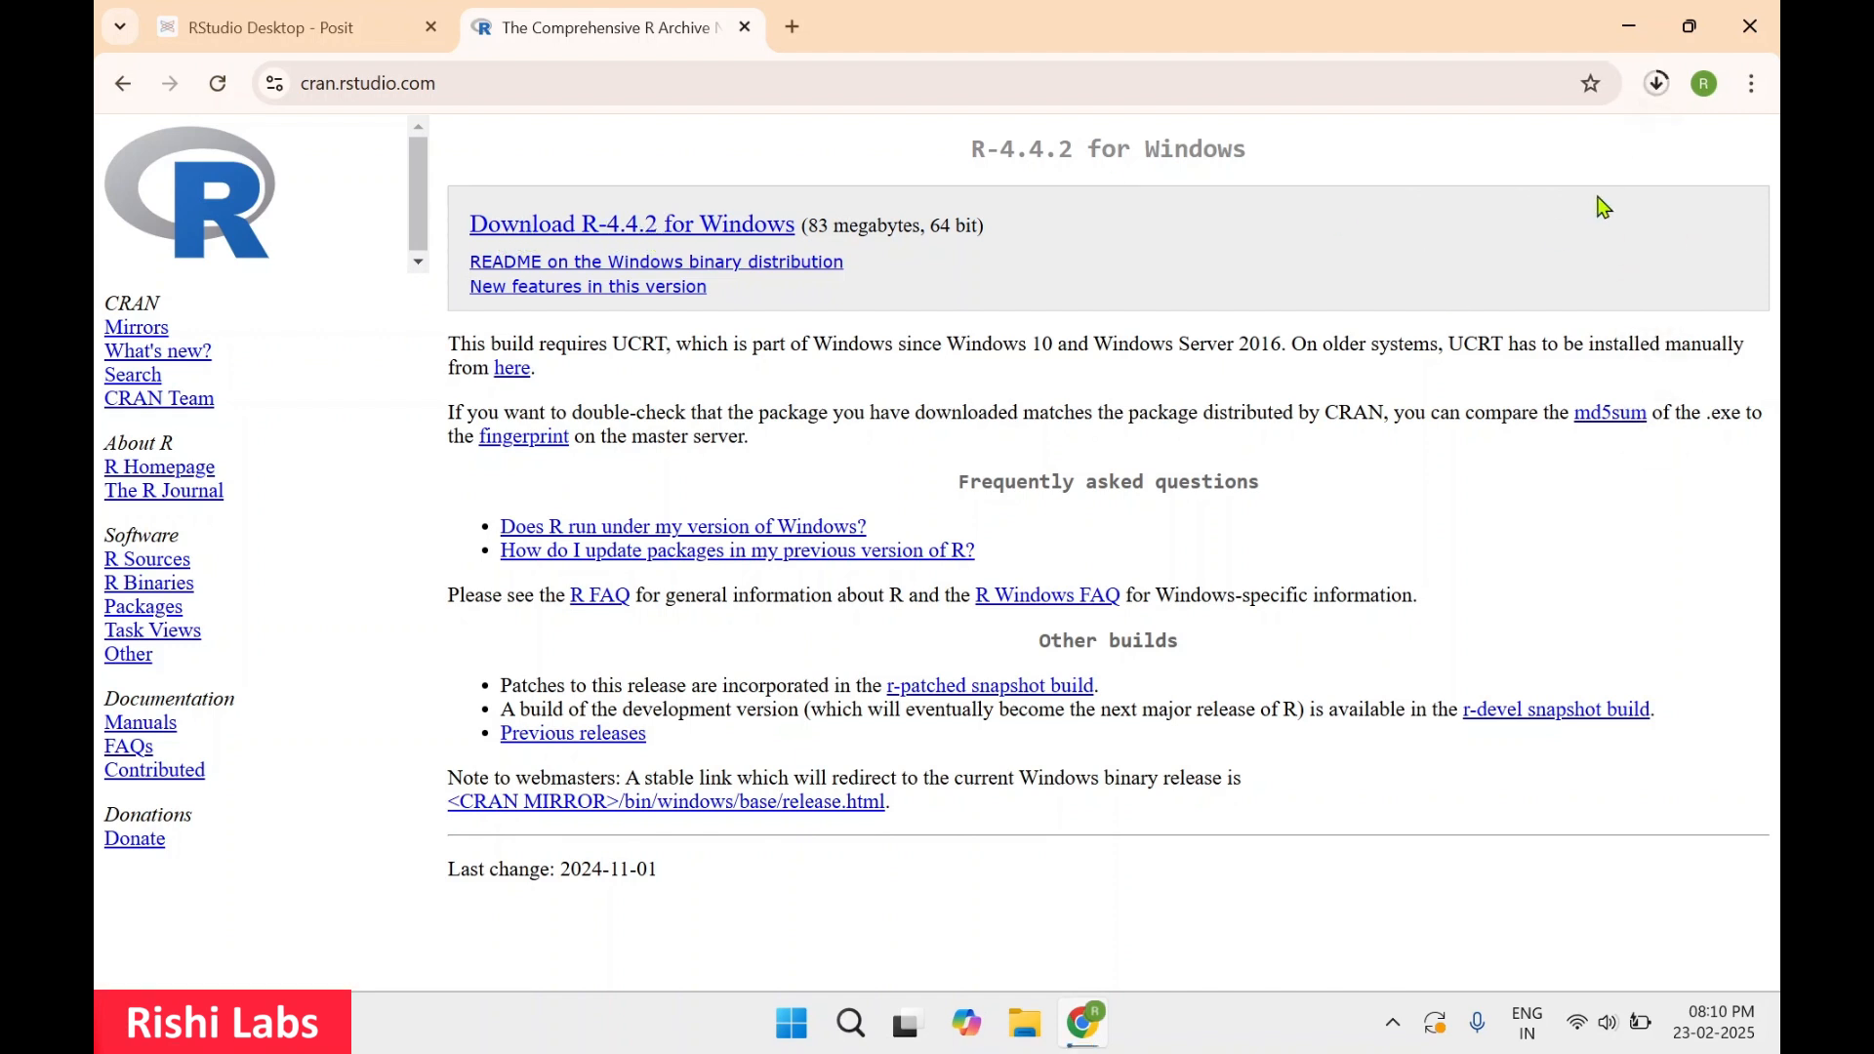
- Run the downloaded R-4.4.2-win.exe with English as setup language and accept C:\Program Files\R\R-4.4.2 as the destination folder
click(1656, 85)
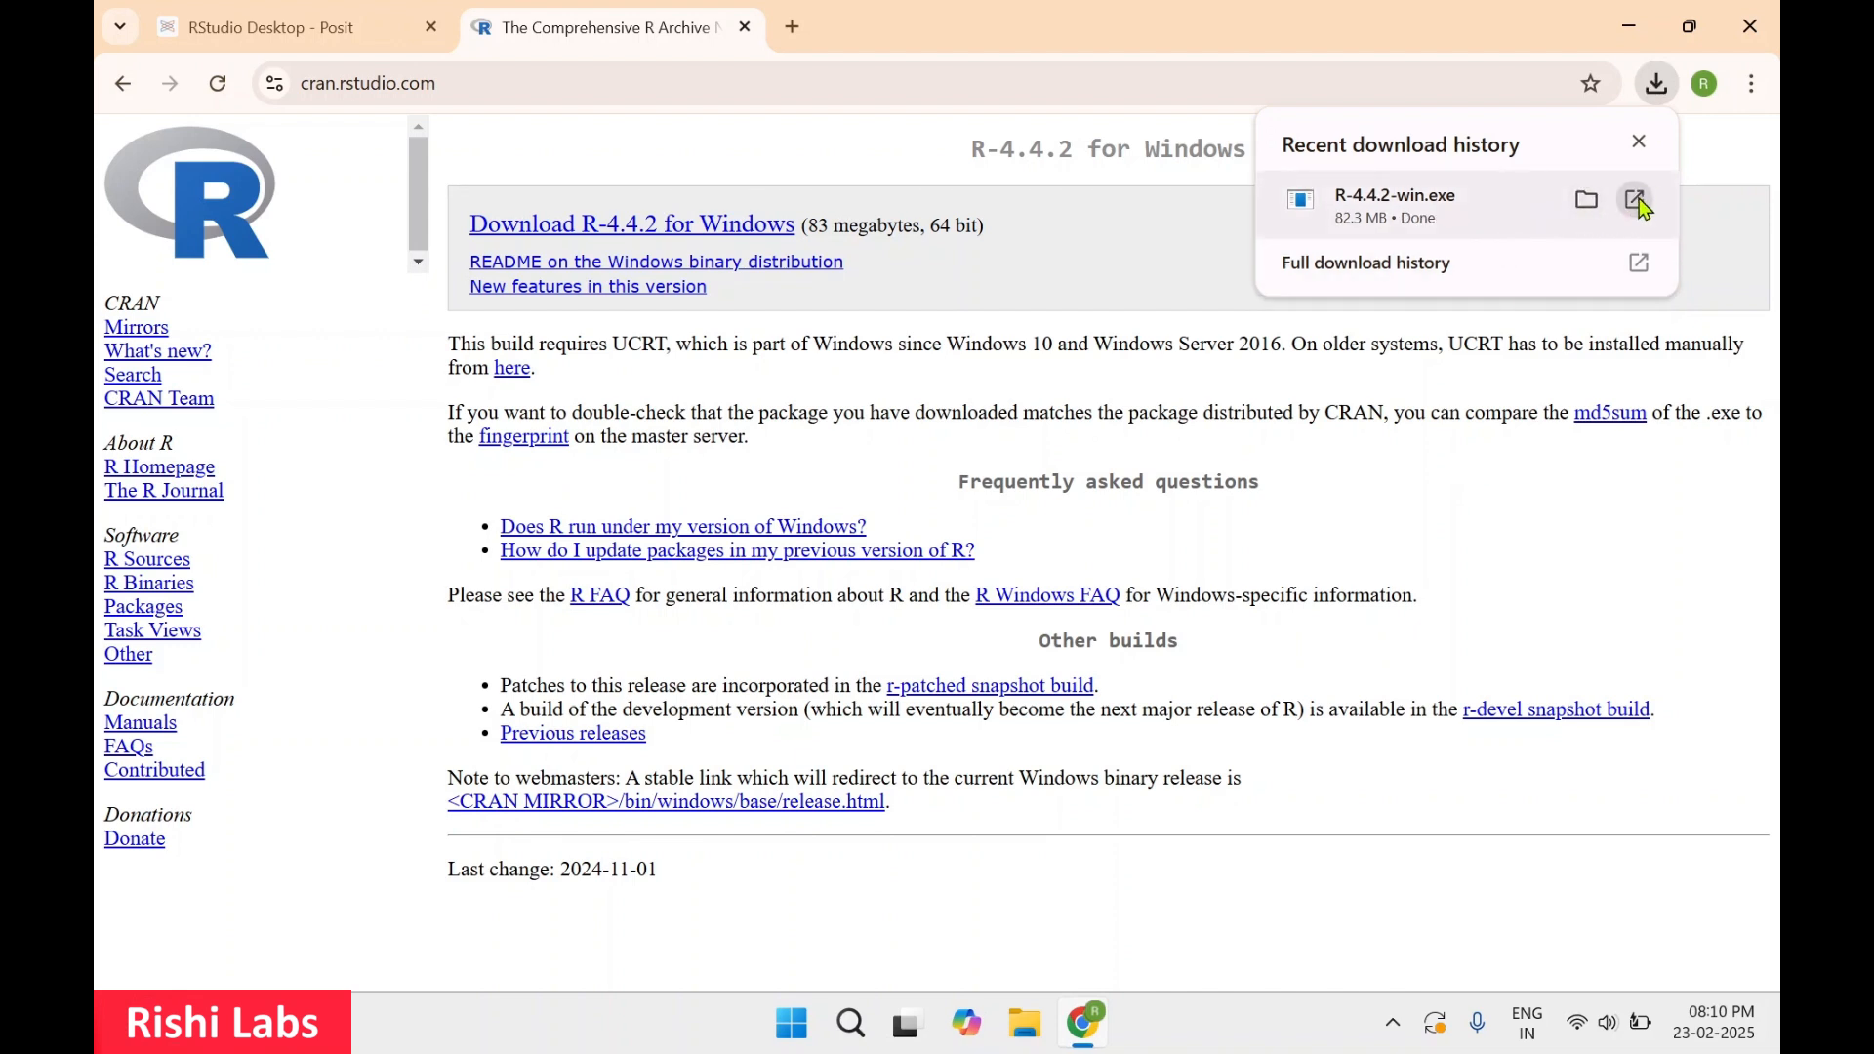
click(1635, 202)
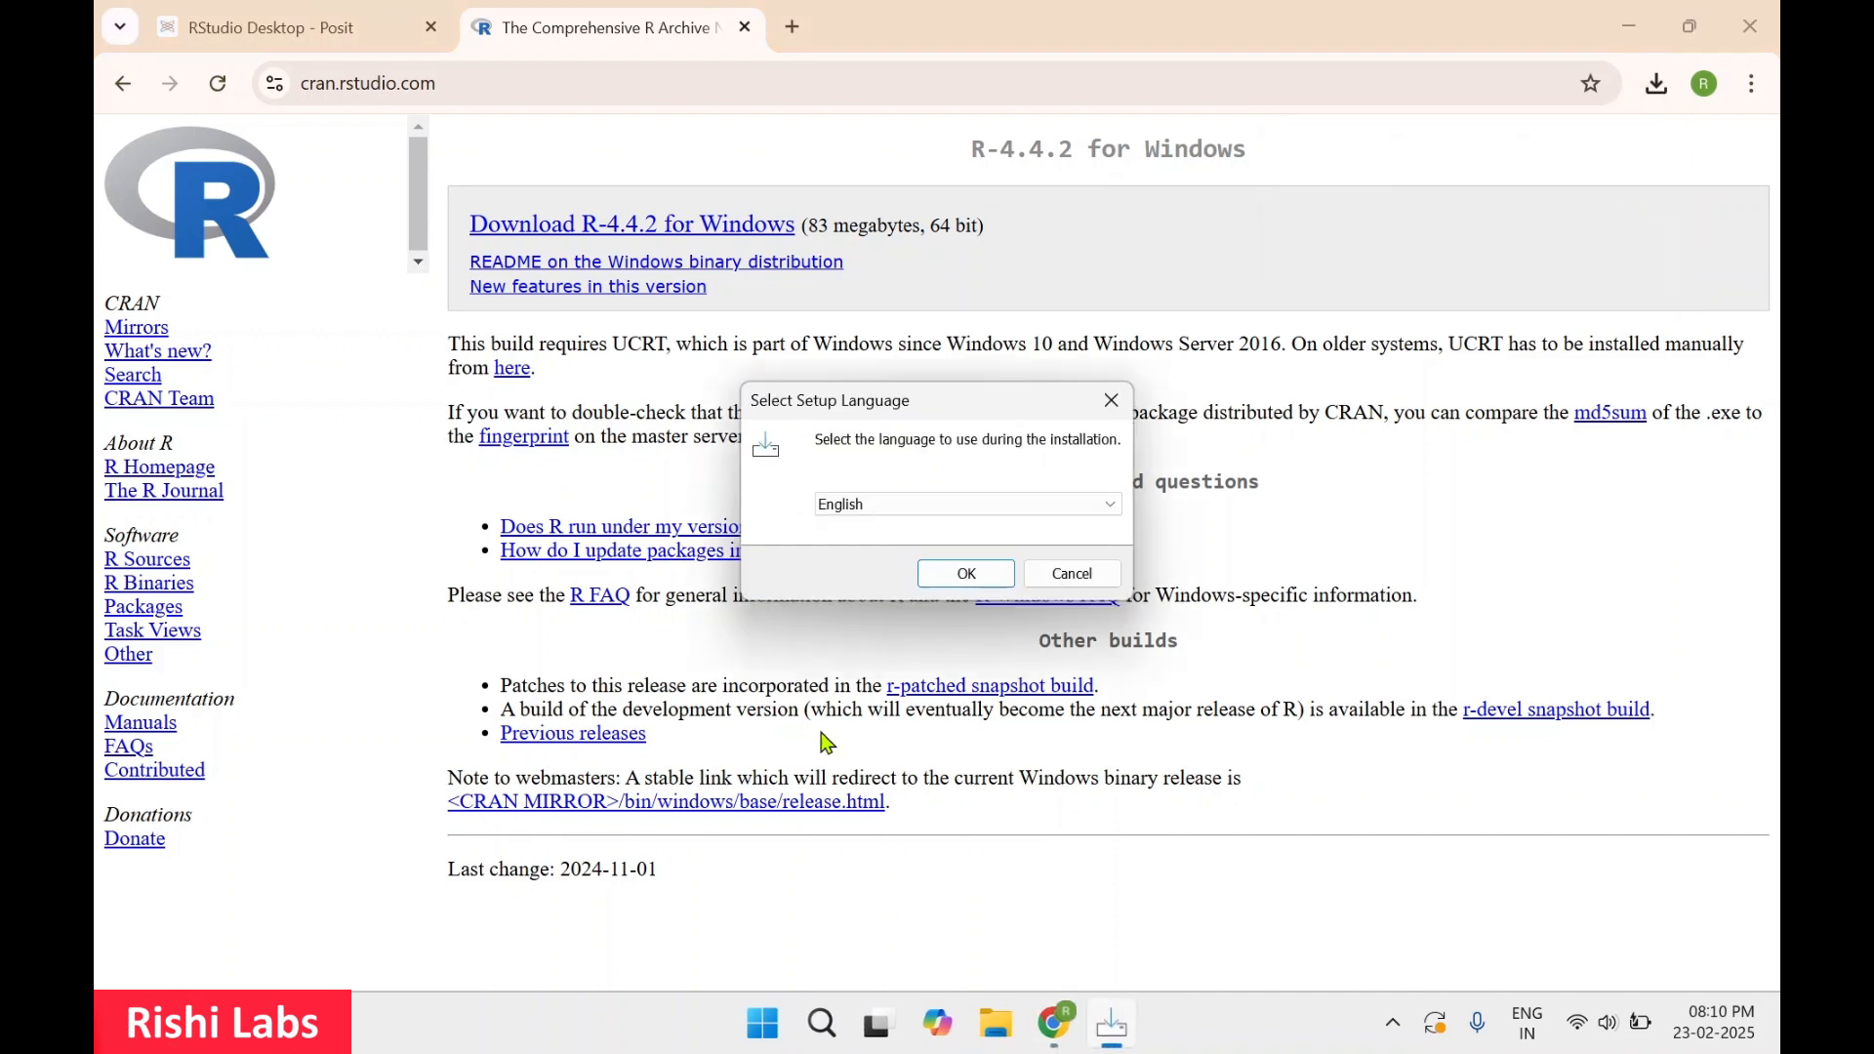
click(968, 574)
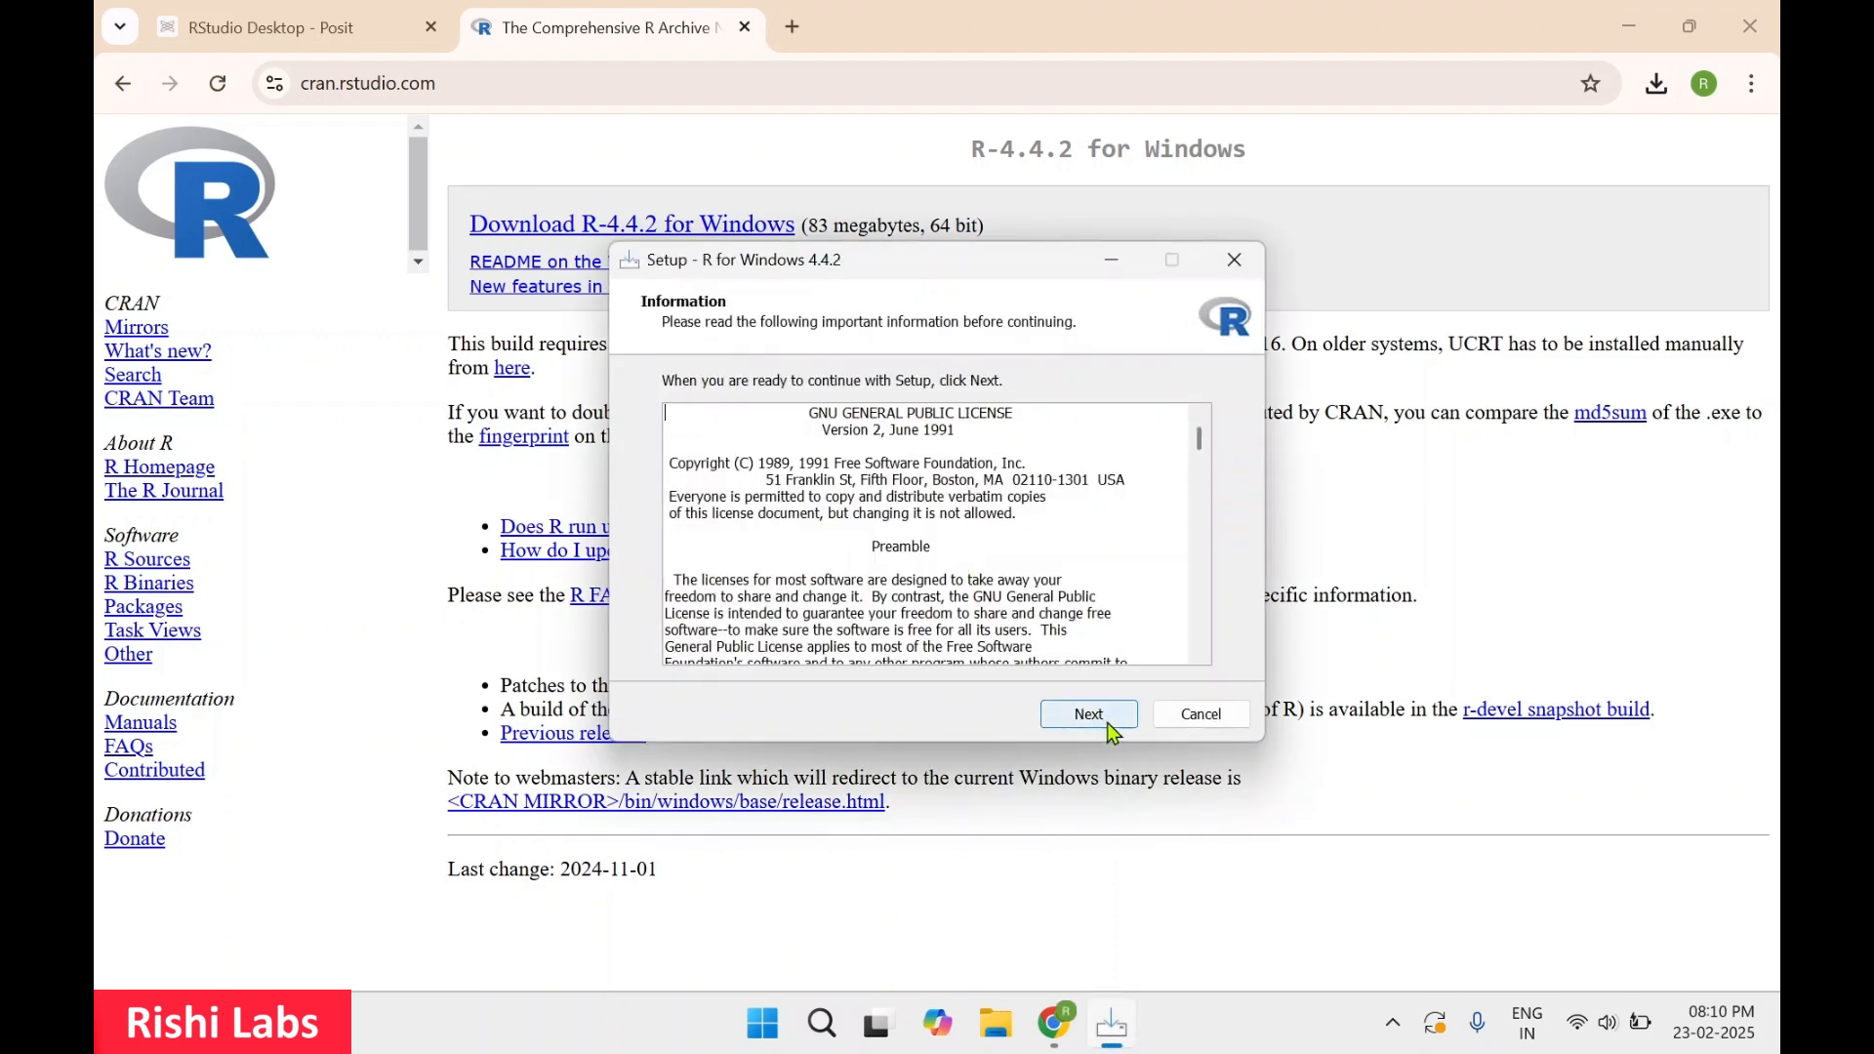
click(1112, 731)
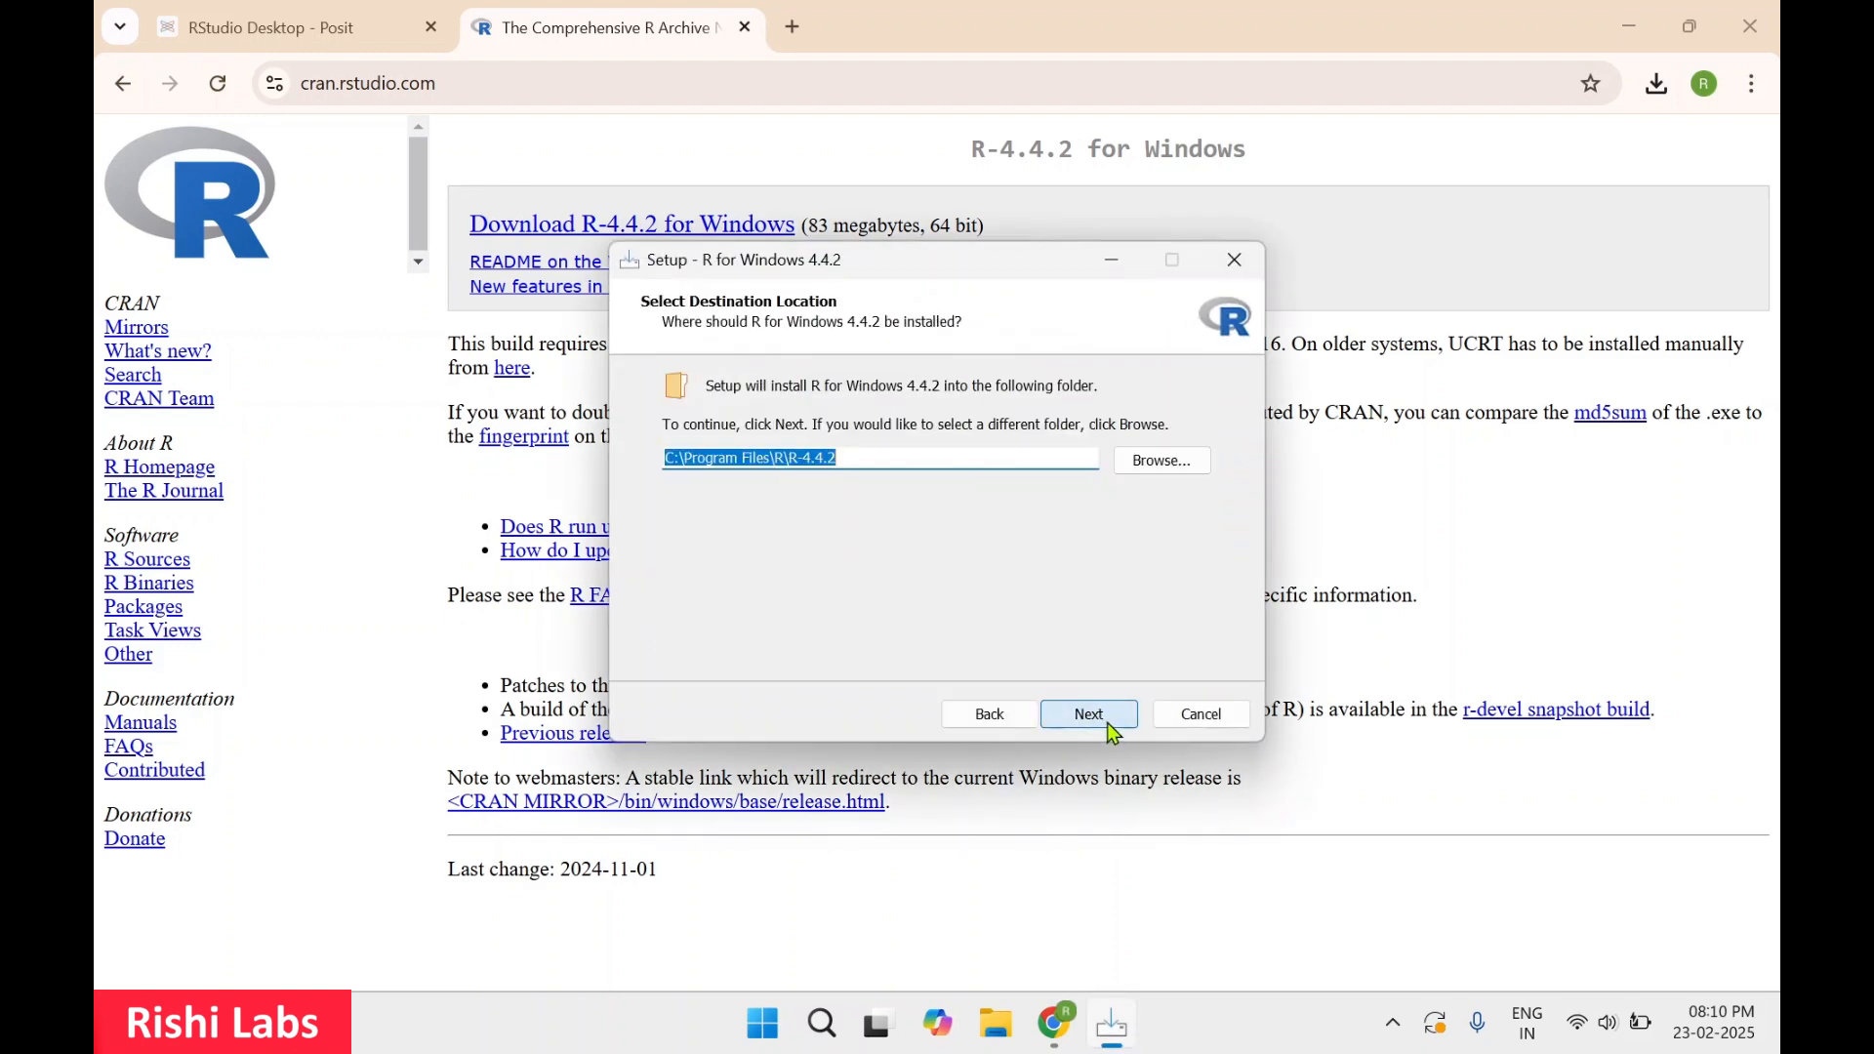
click(946, 456)
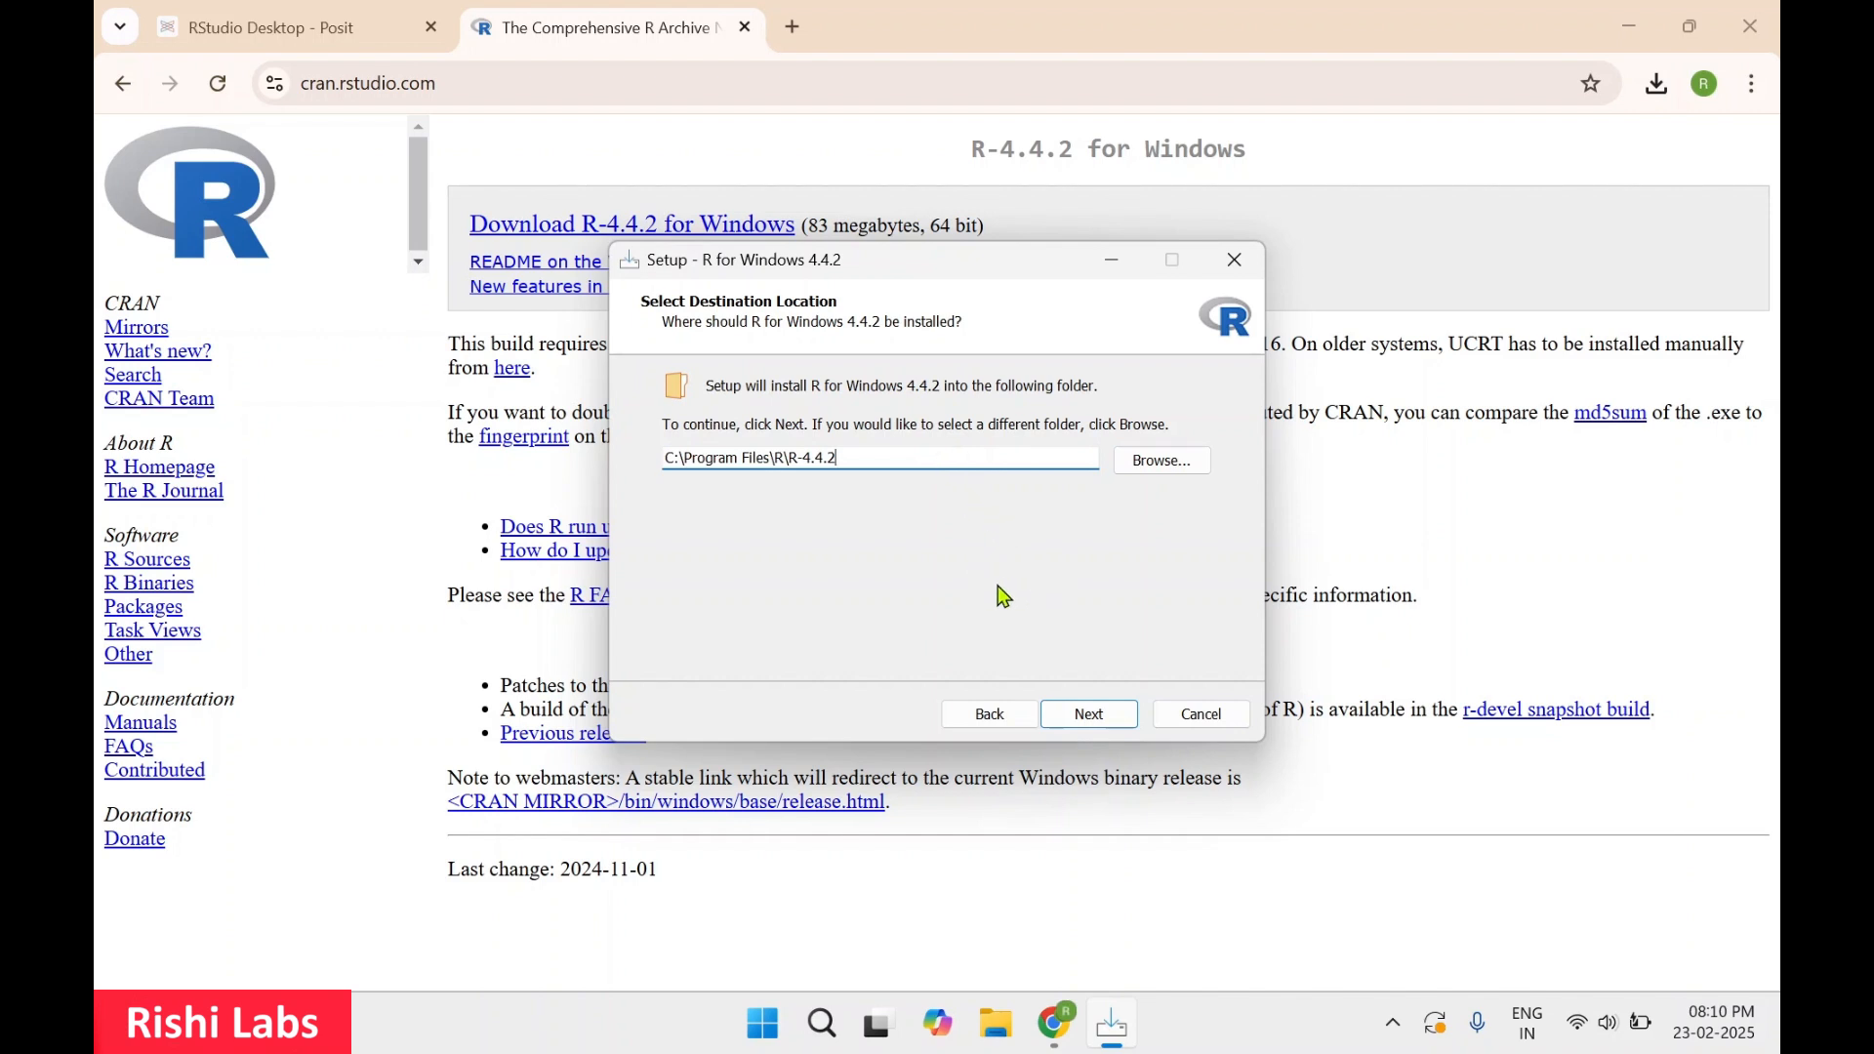
click(1094, 720)
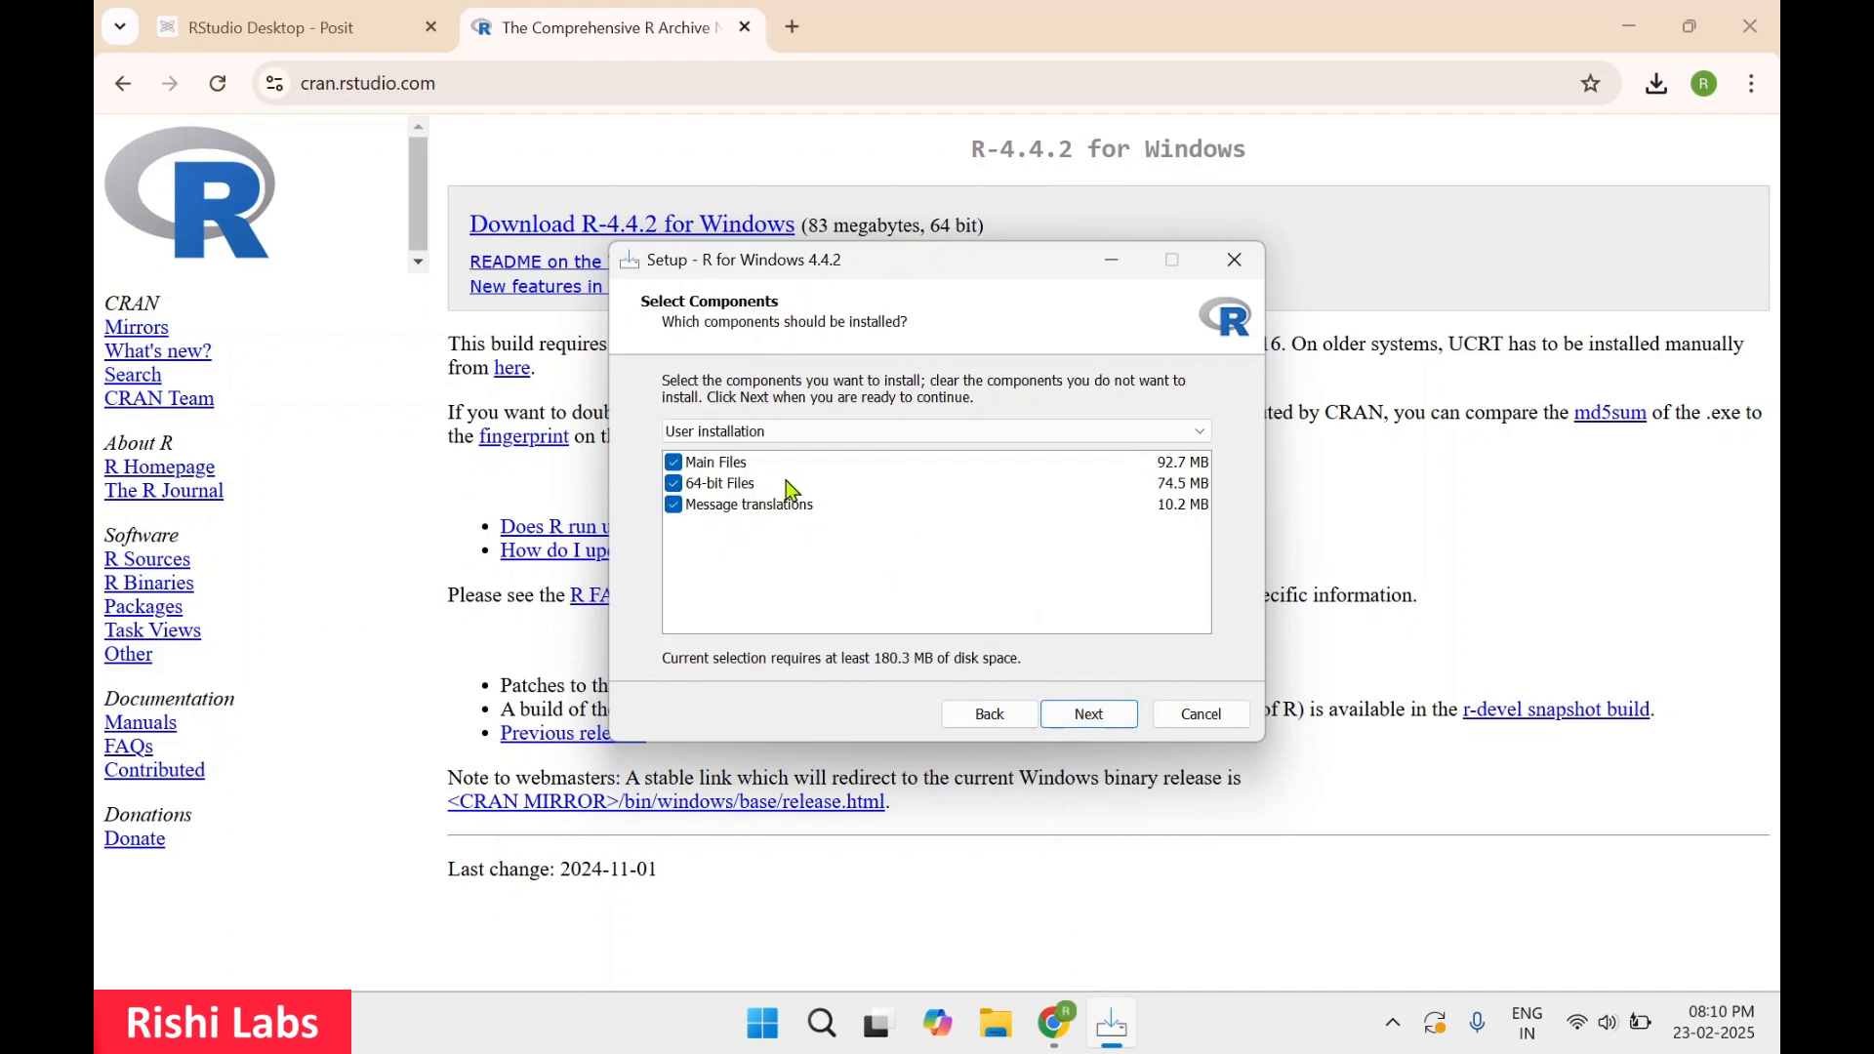
- Install R for Windows 4.4.2 with the default components, startup options, Start Menu folder and additional tasks, and finish the setup
click(1109, 723)
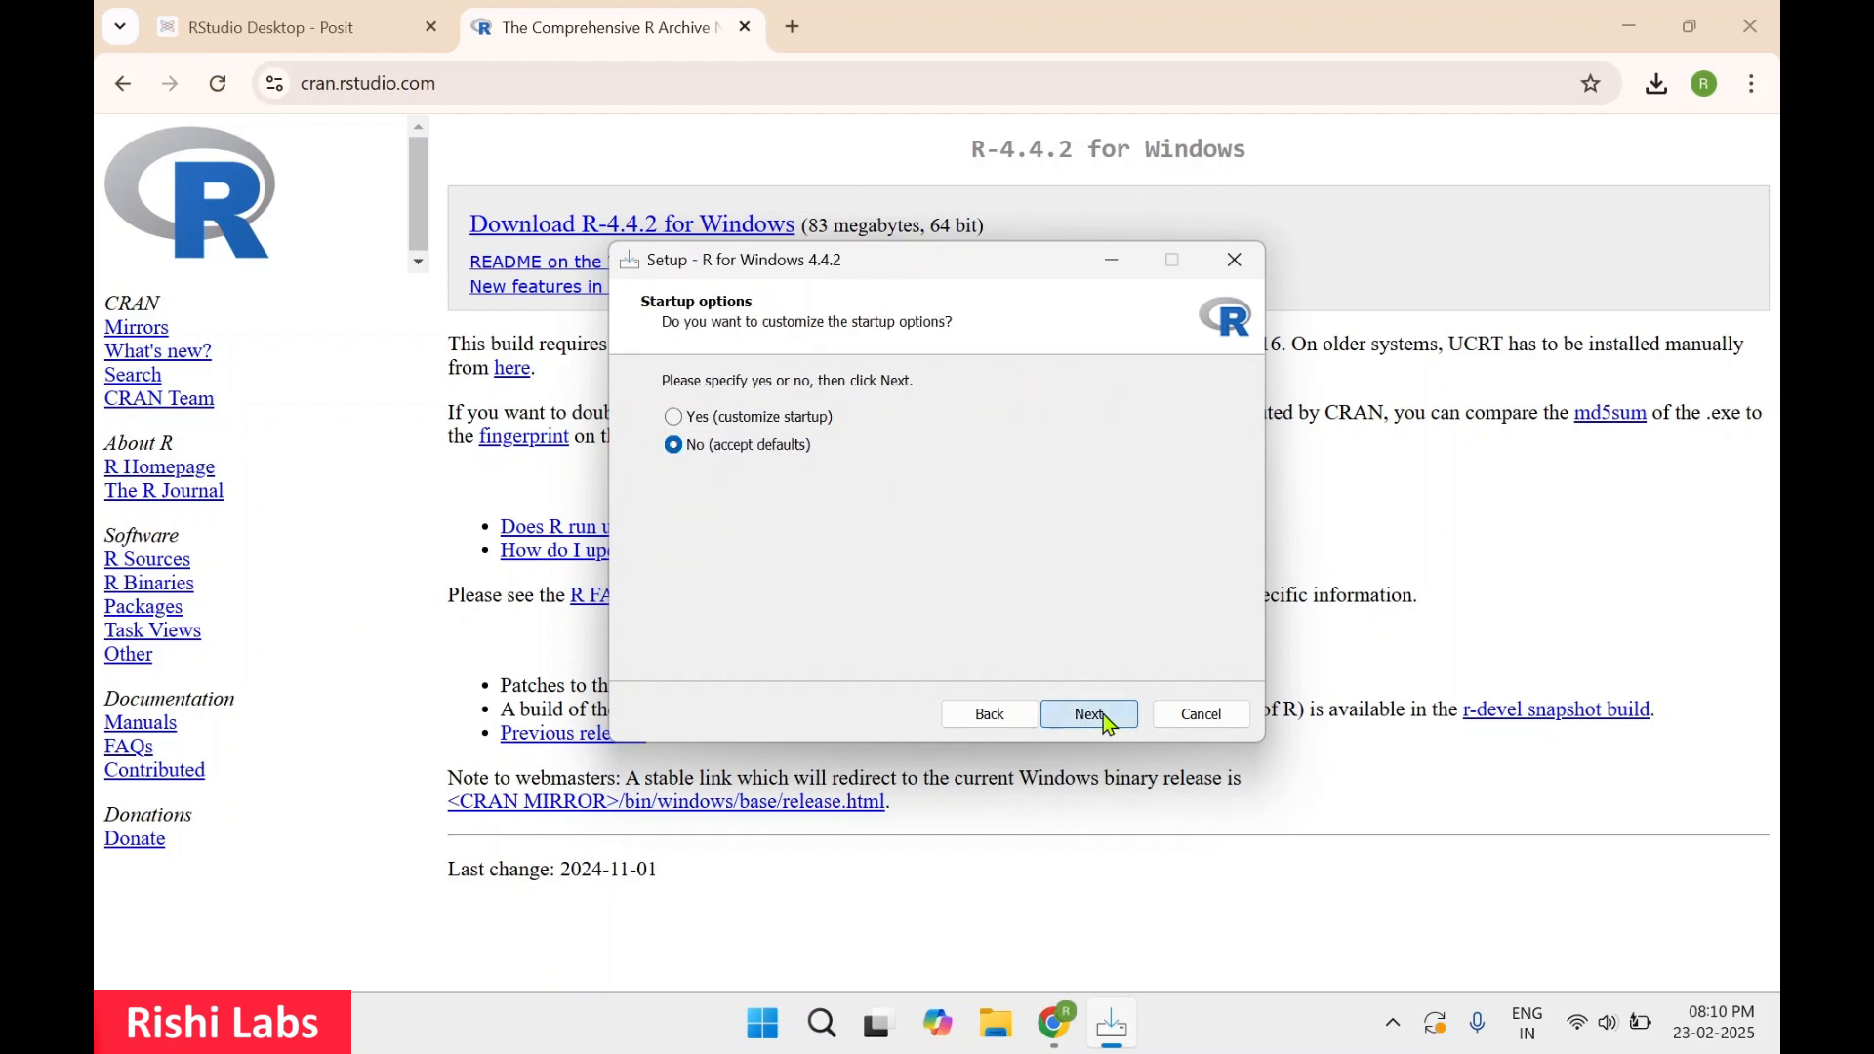
click(1109, 723)
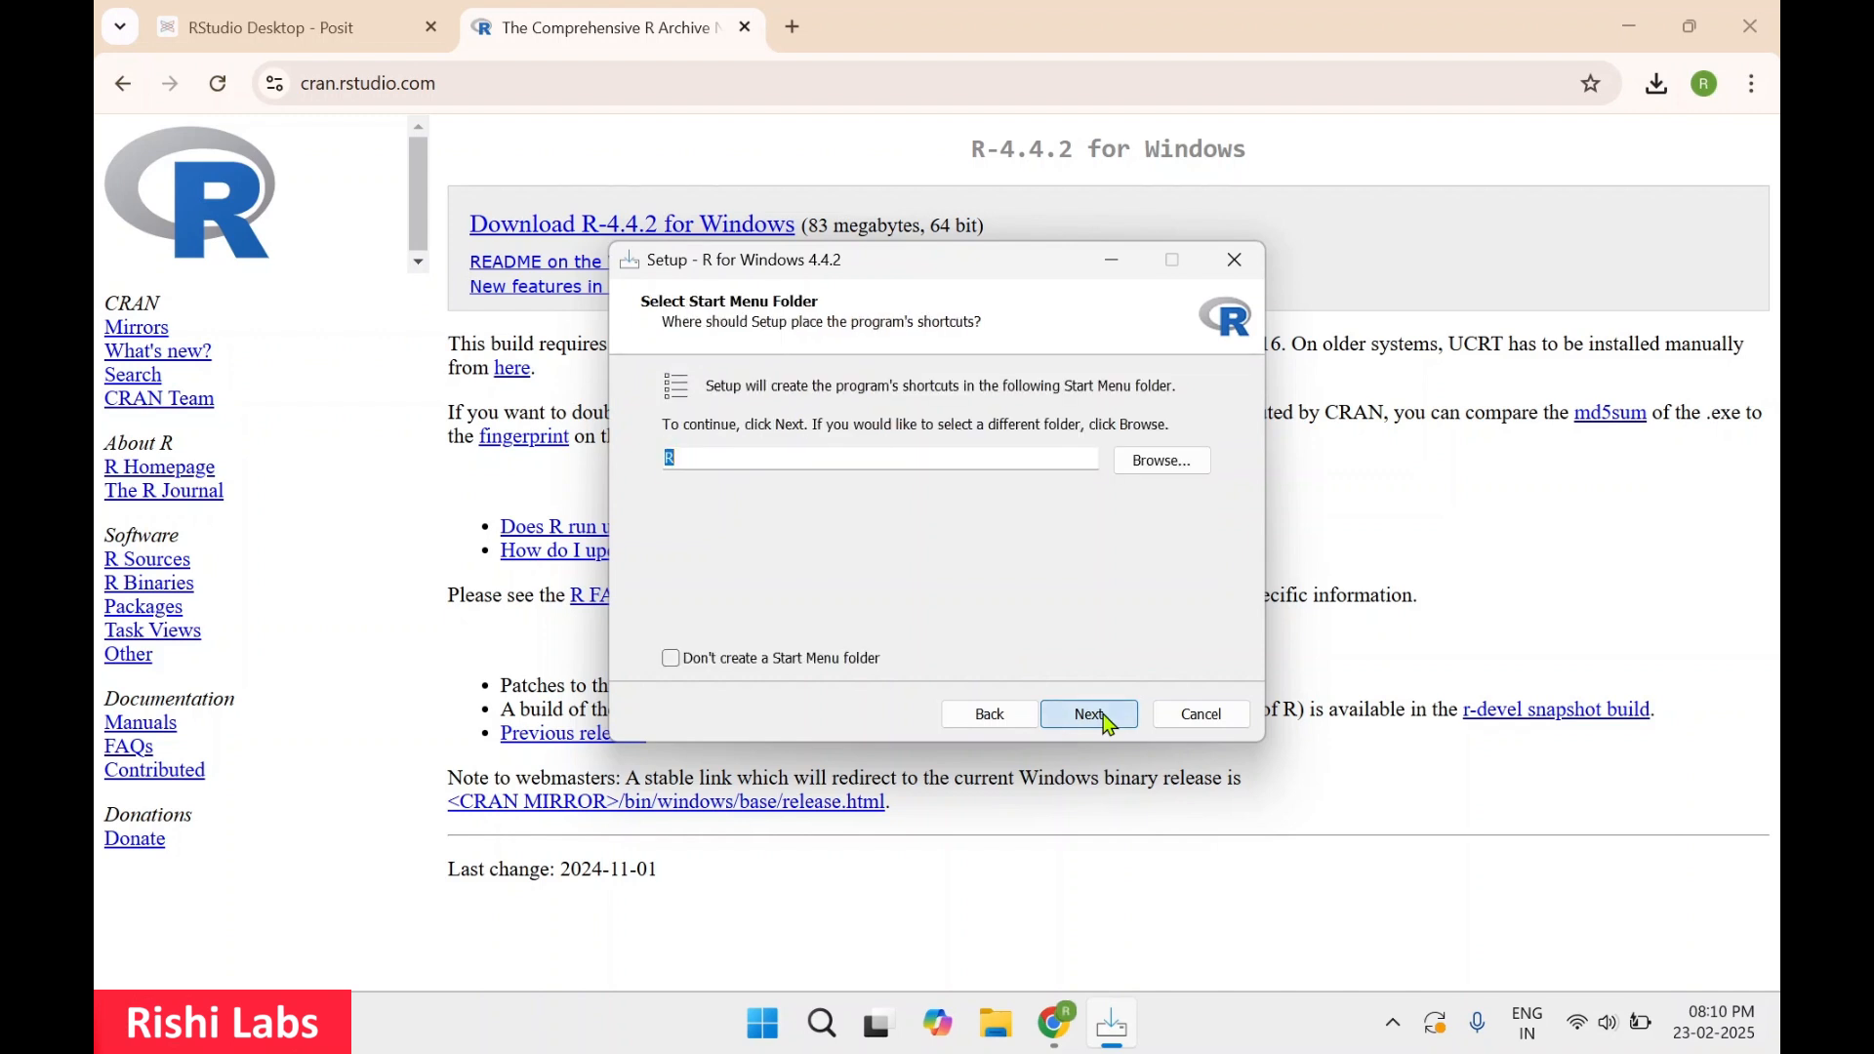
click(1109, 723)
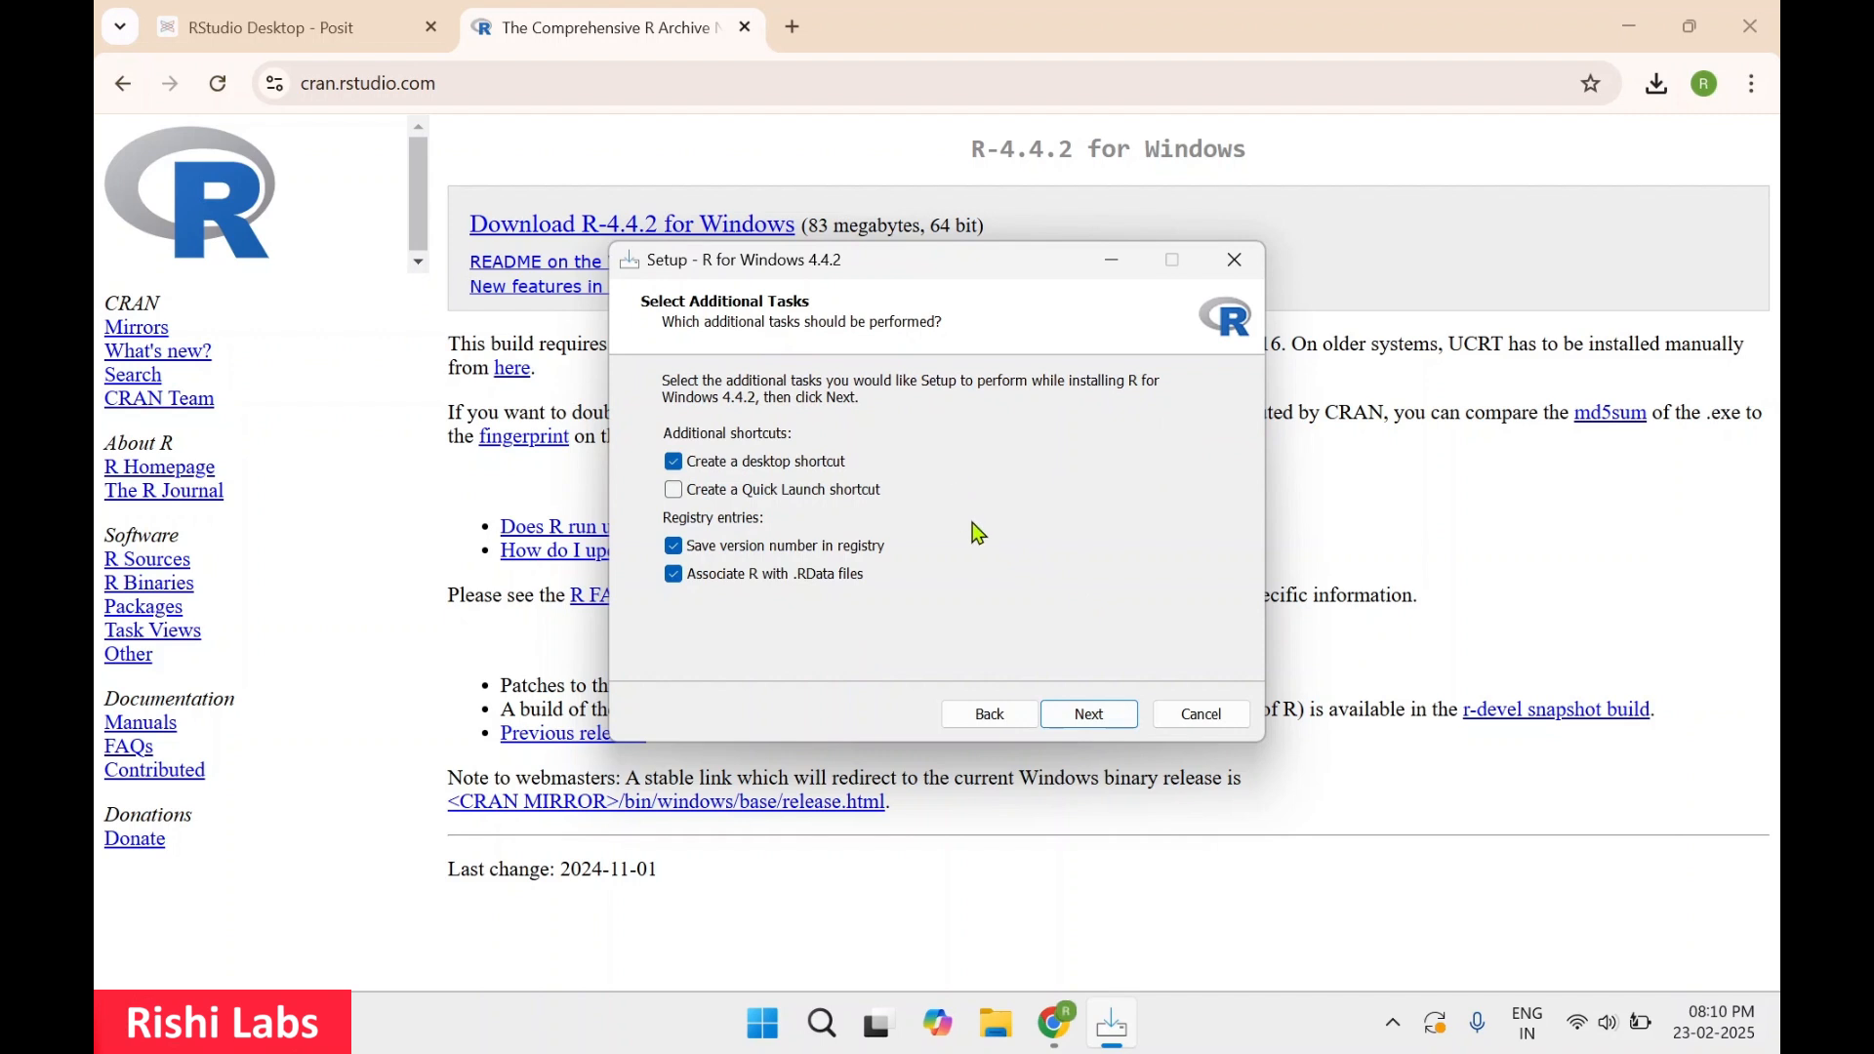
click(1093, 719)
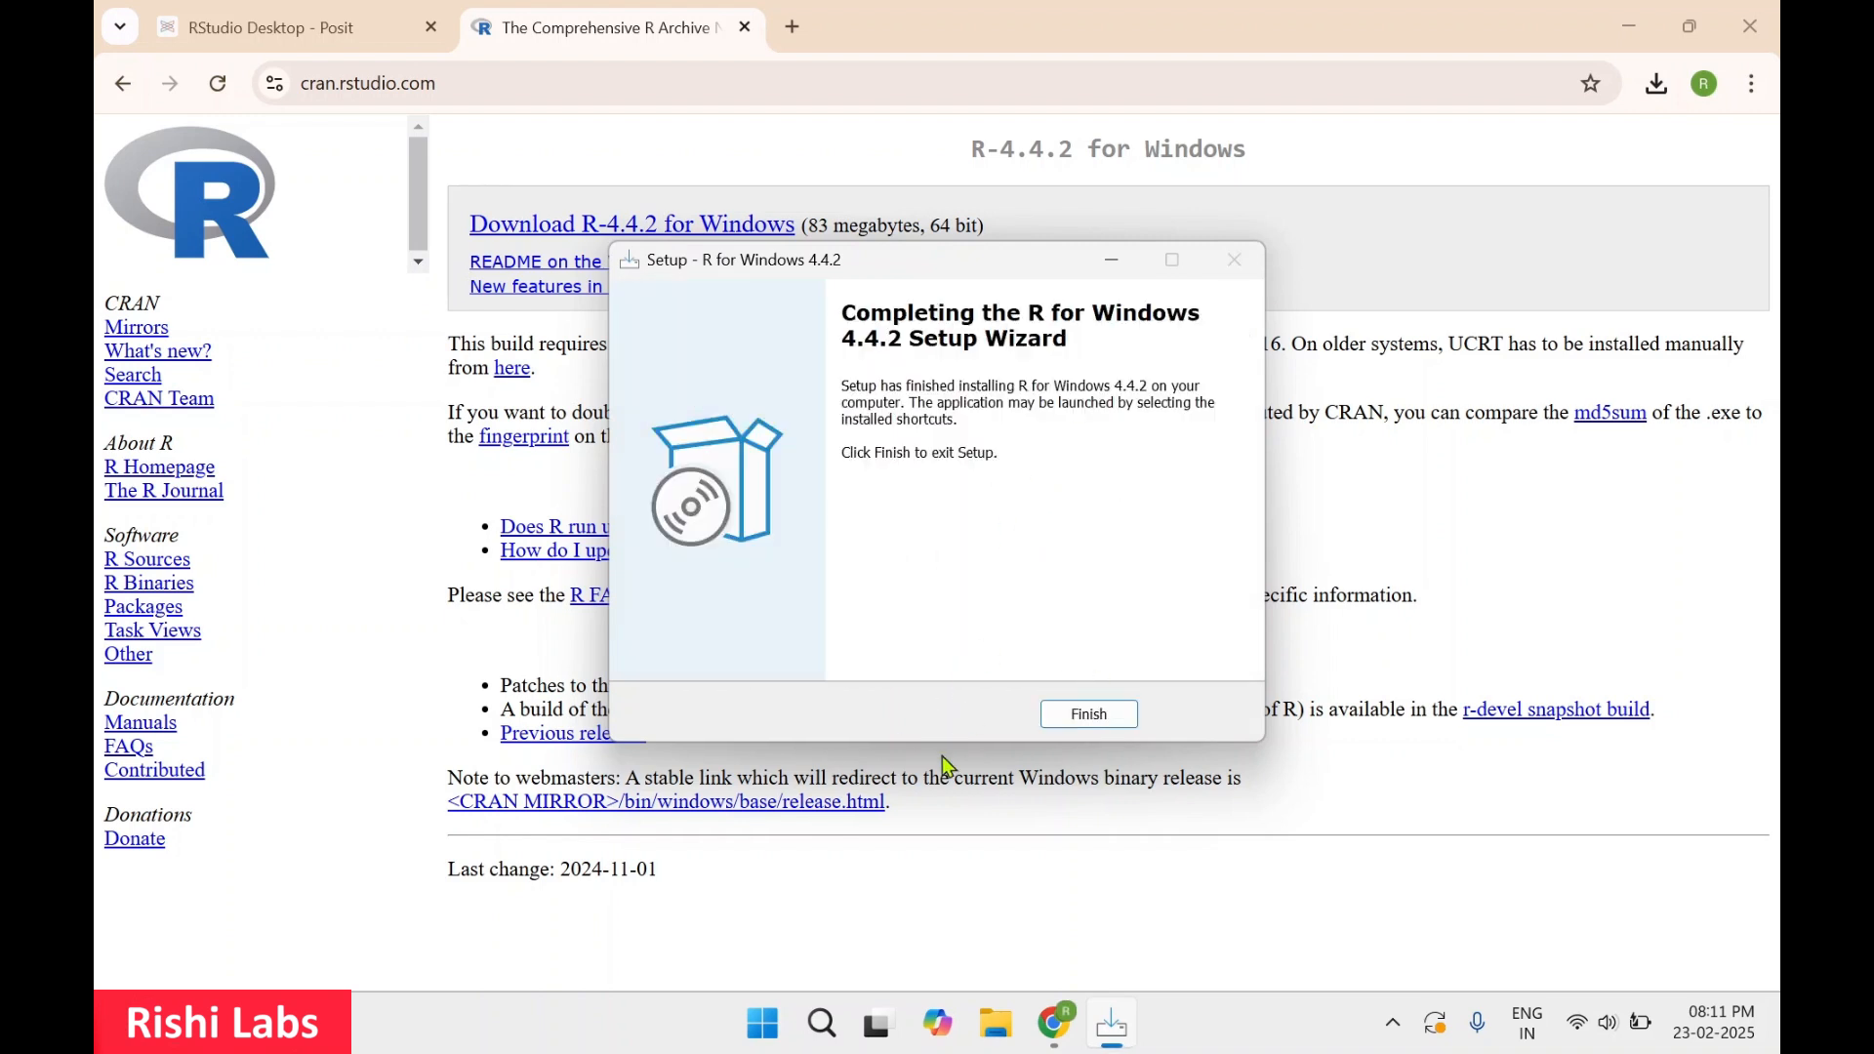
click(1090, 716)
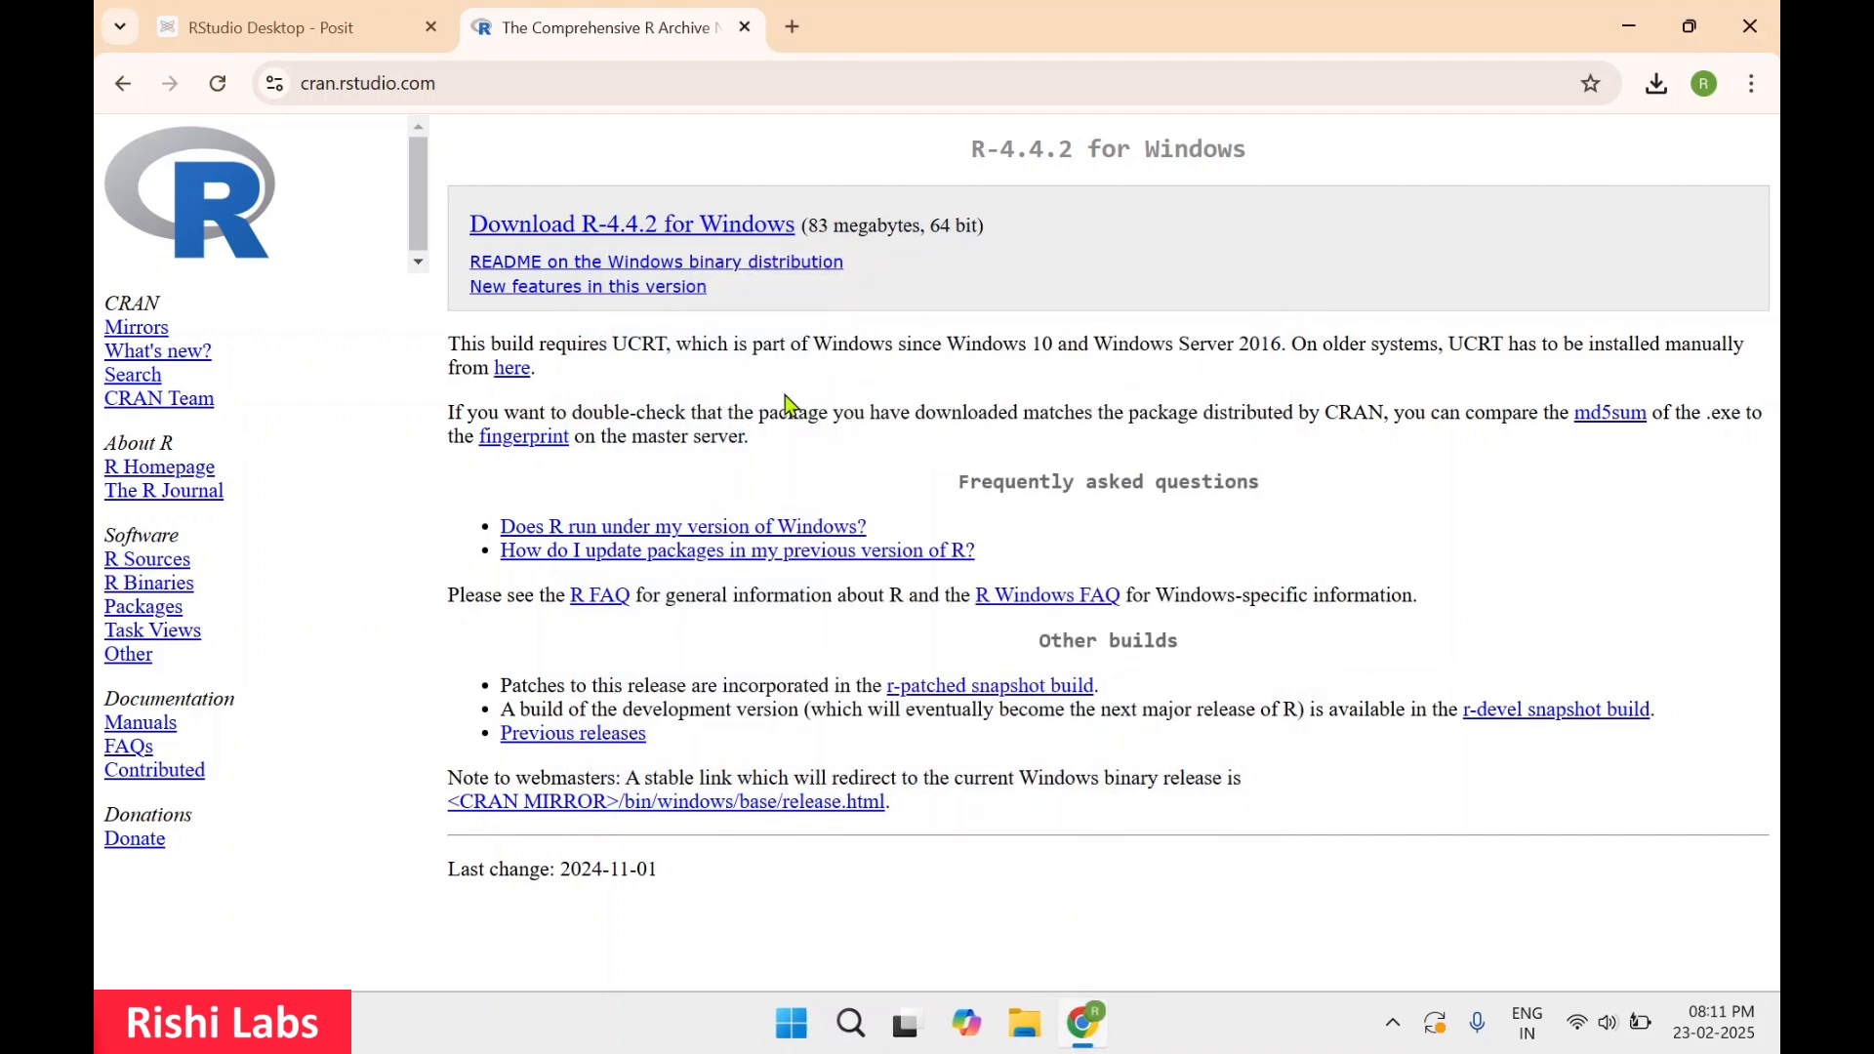
- Return to the Posit page, download RStudio Desktop for Windows, and run the RStudio-2024.12.1-563.exe installer
click(284, 29)
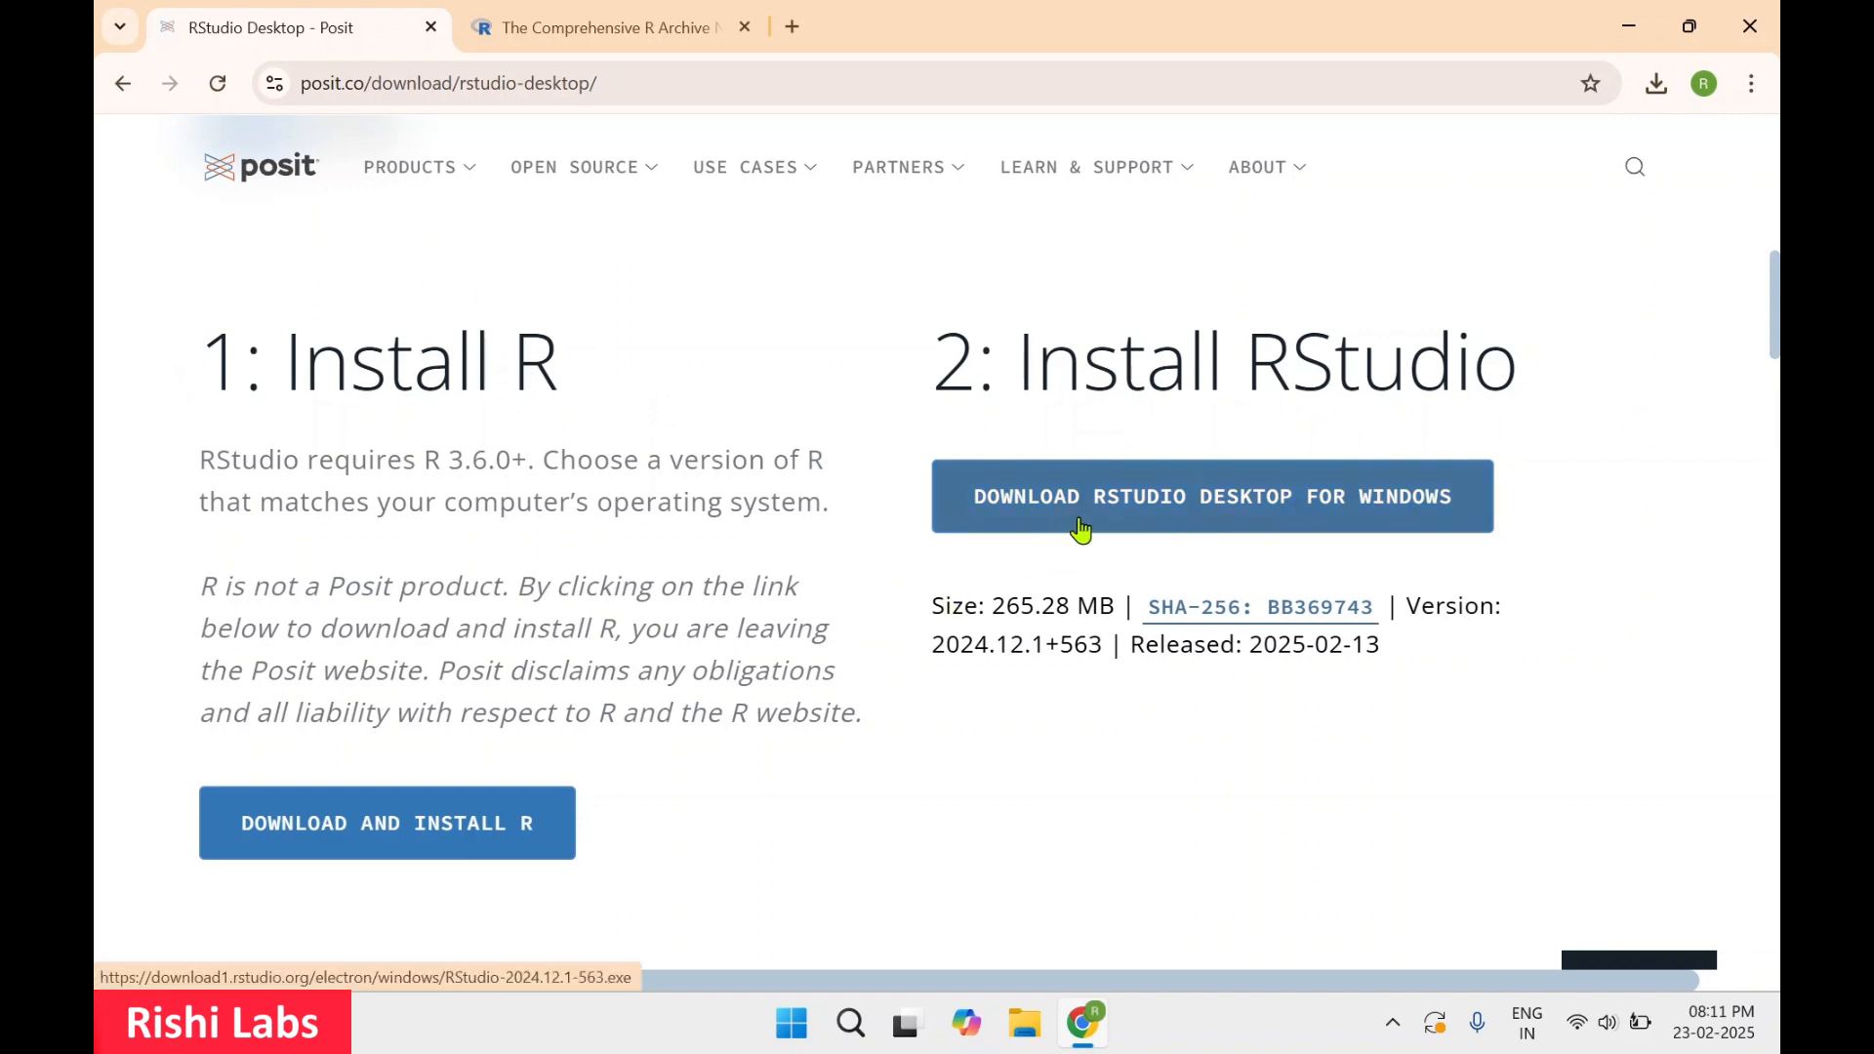
click(1121, 518)
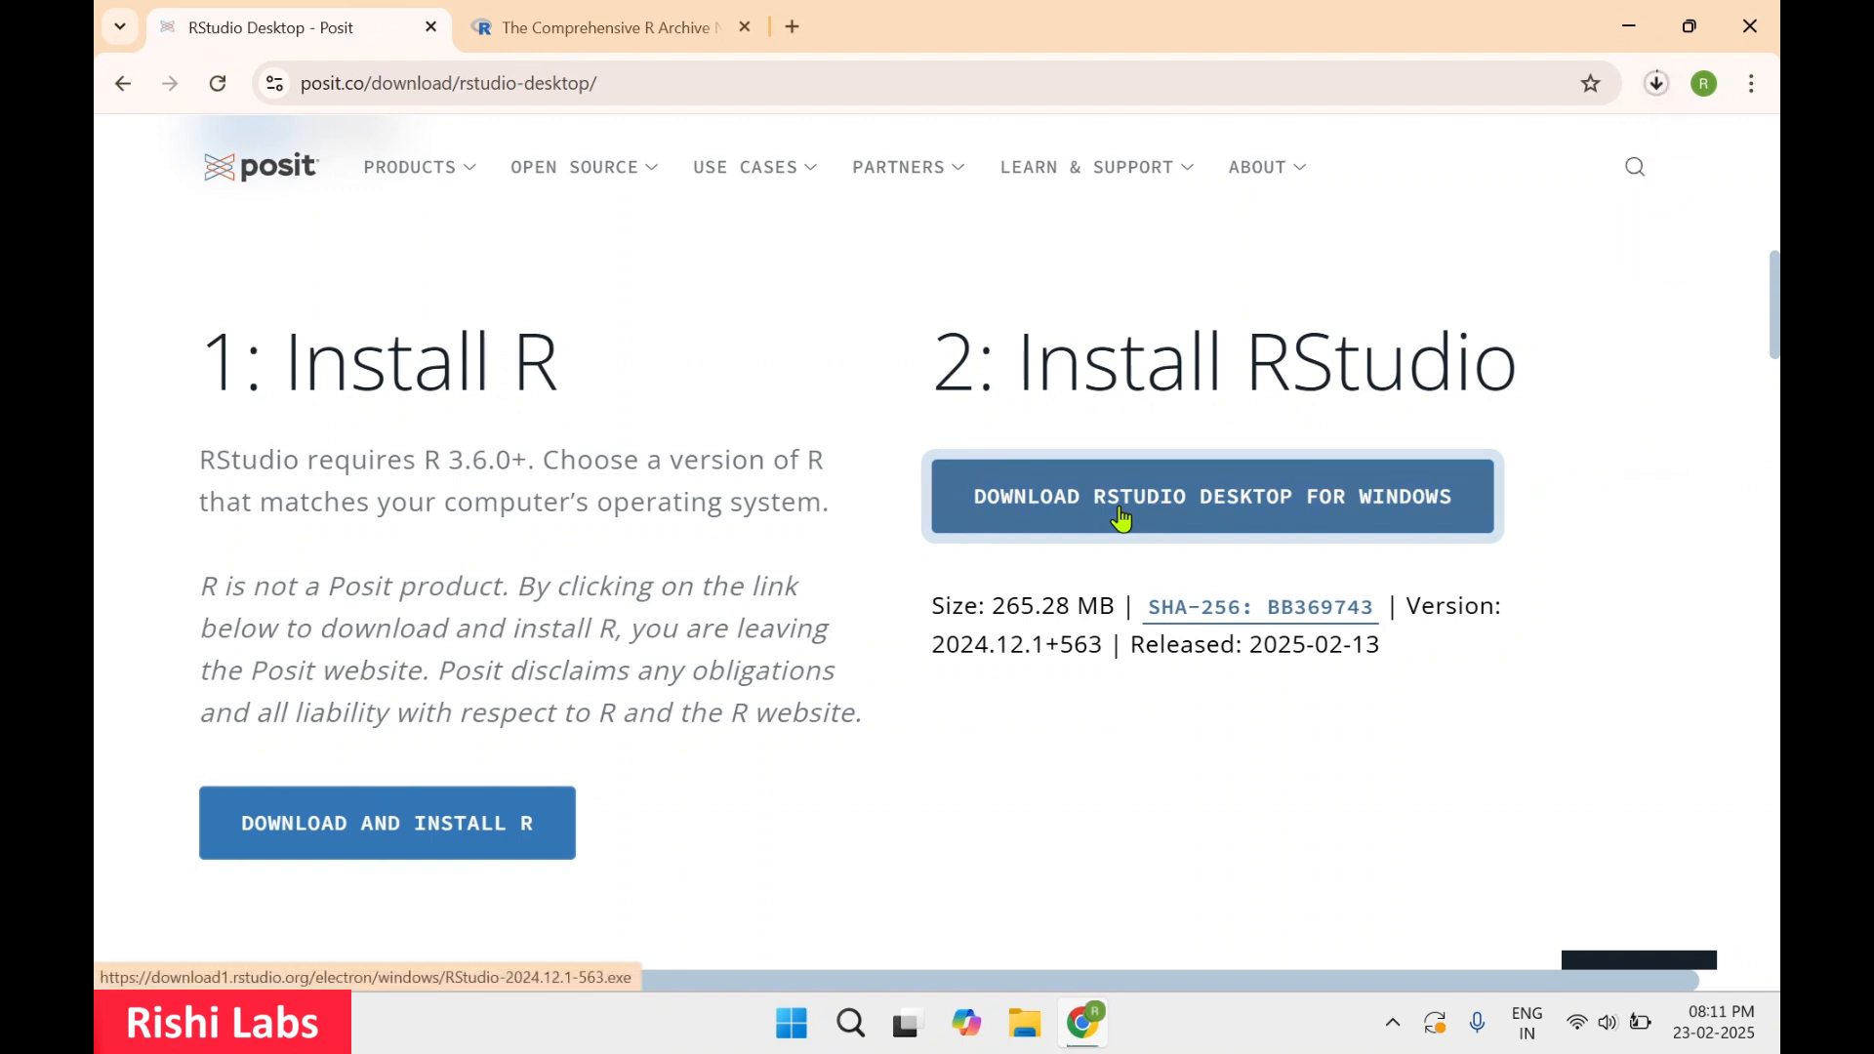
click(1658, 86)
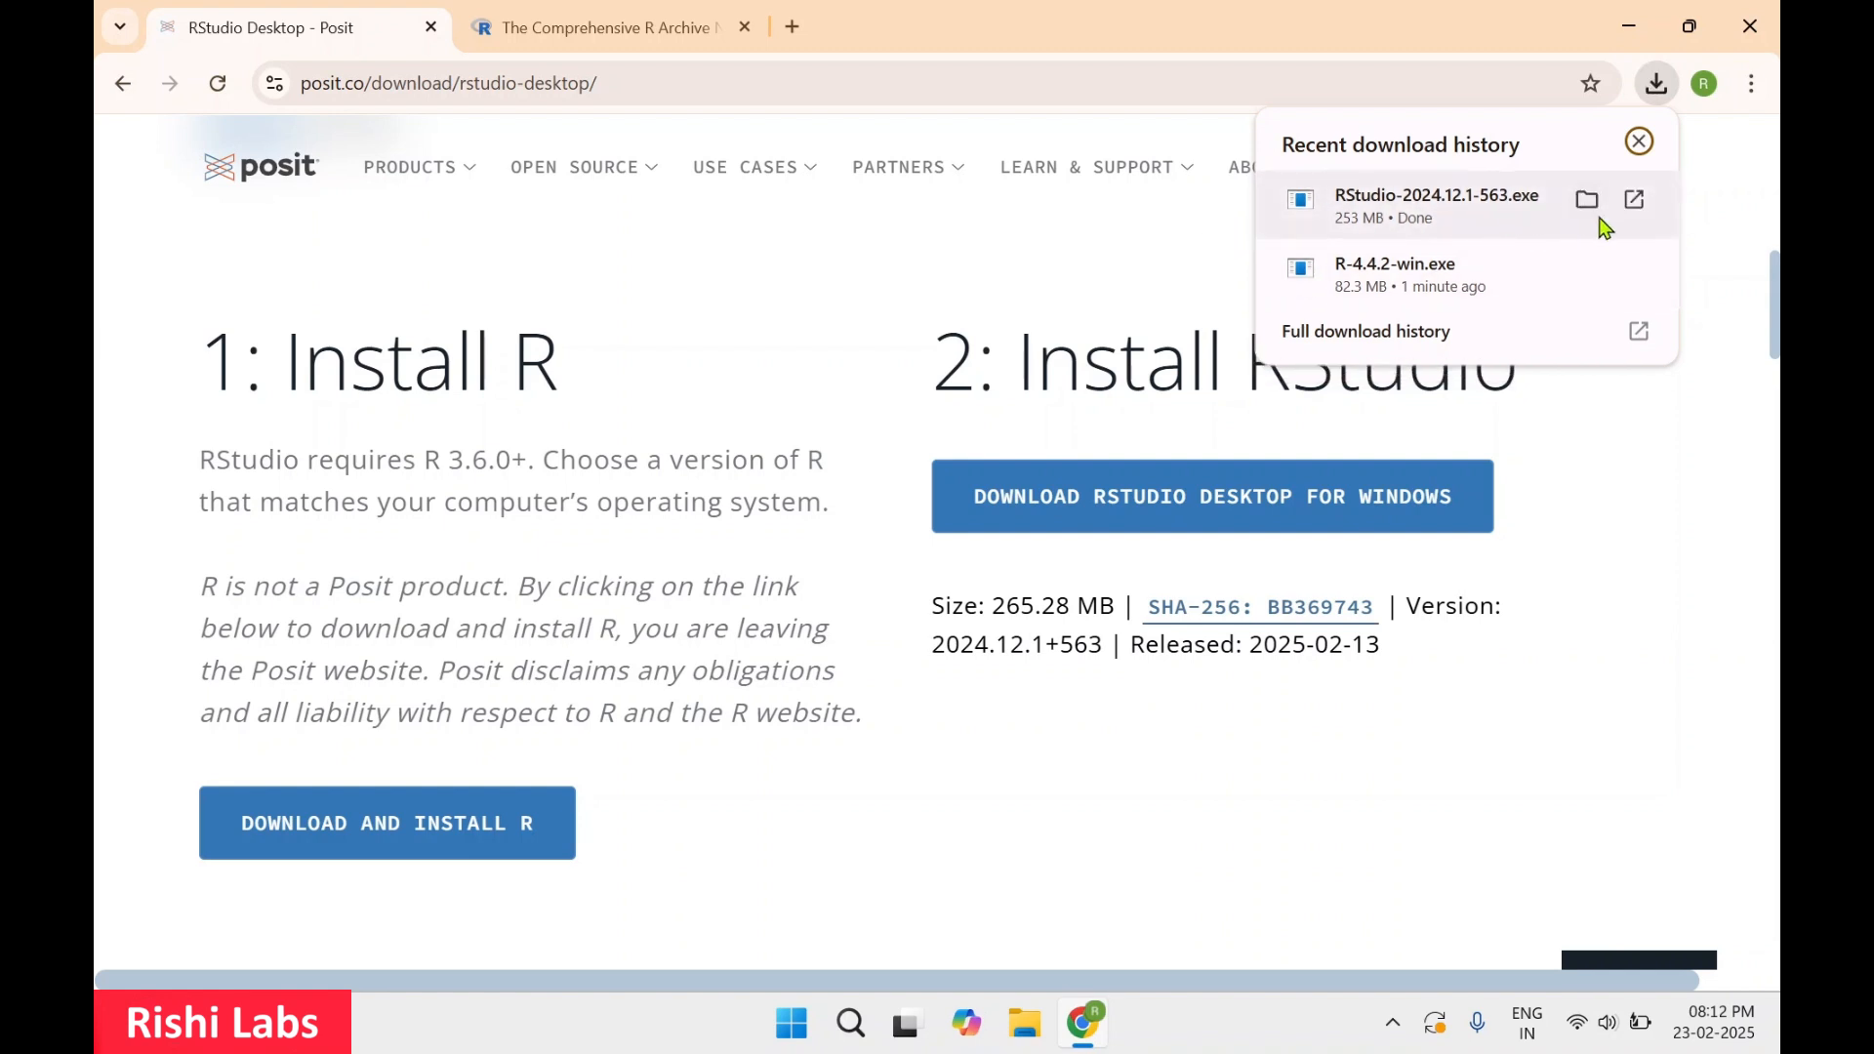
click(1636, 201)
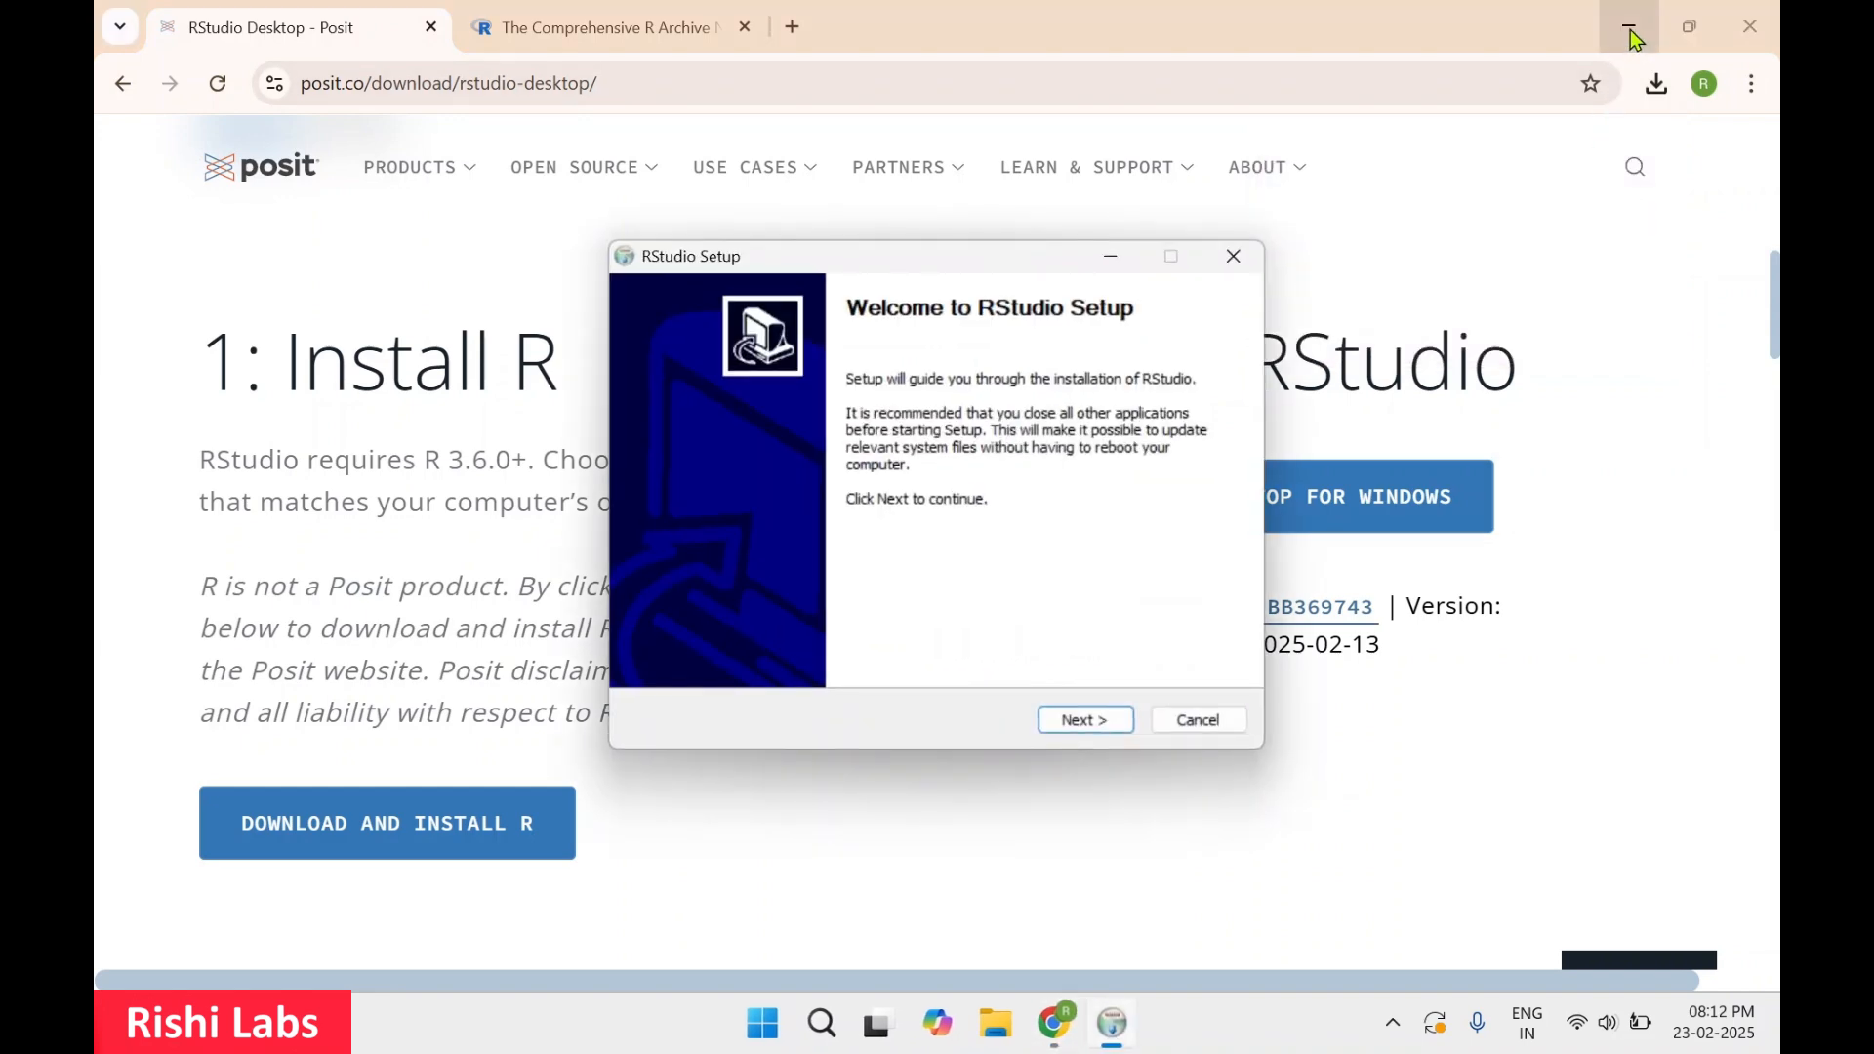
- Install RStudio into the default folder C:\Program Files\RStudio and finish the setup
click(1631, 29)
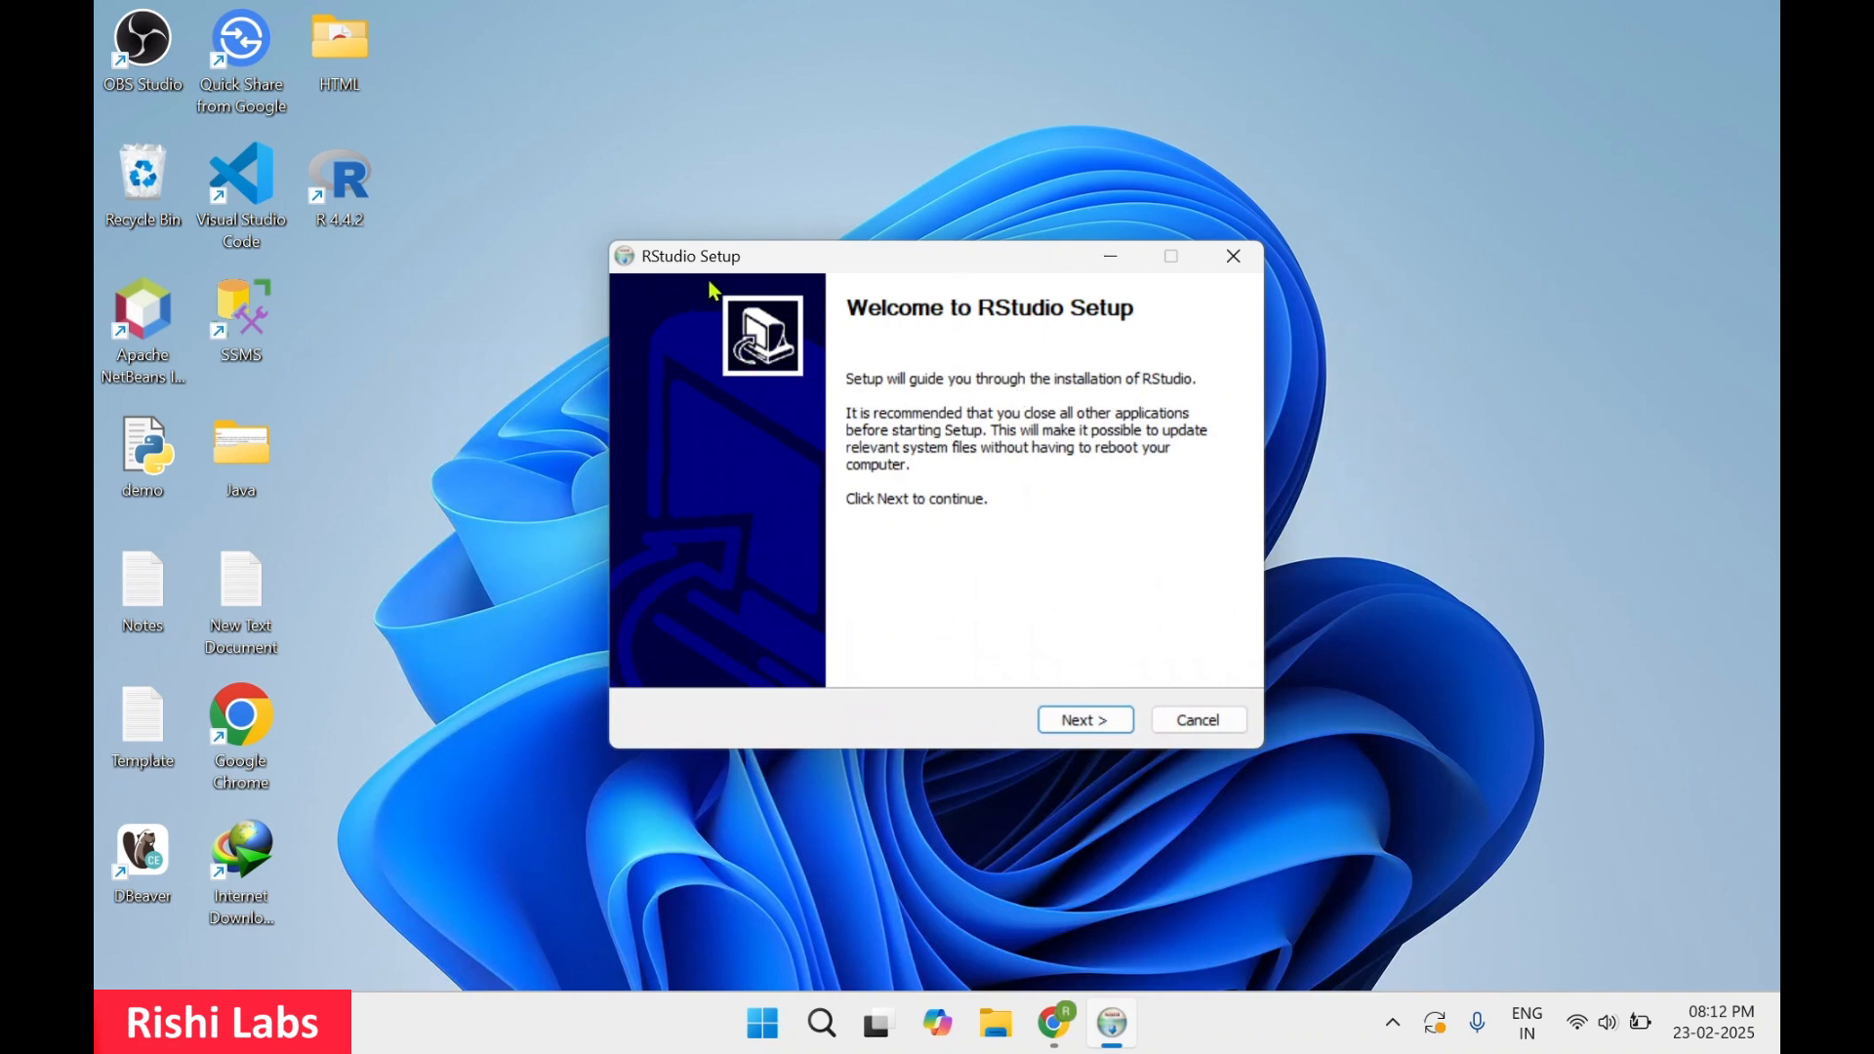
click(1101, 731)
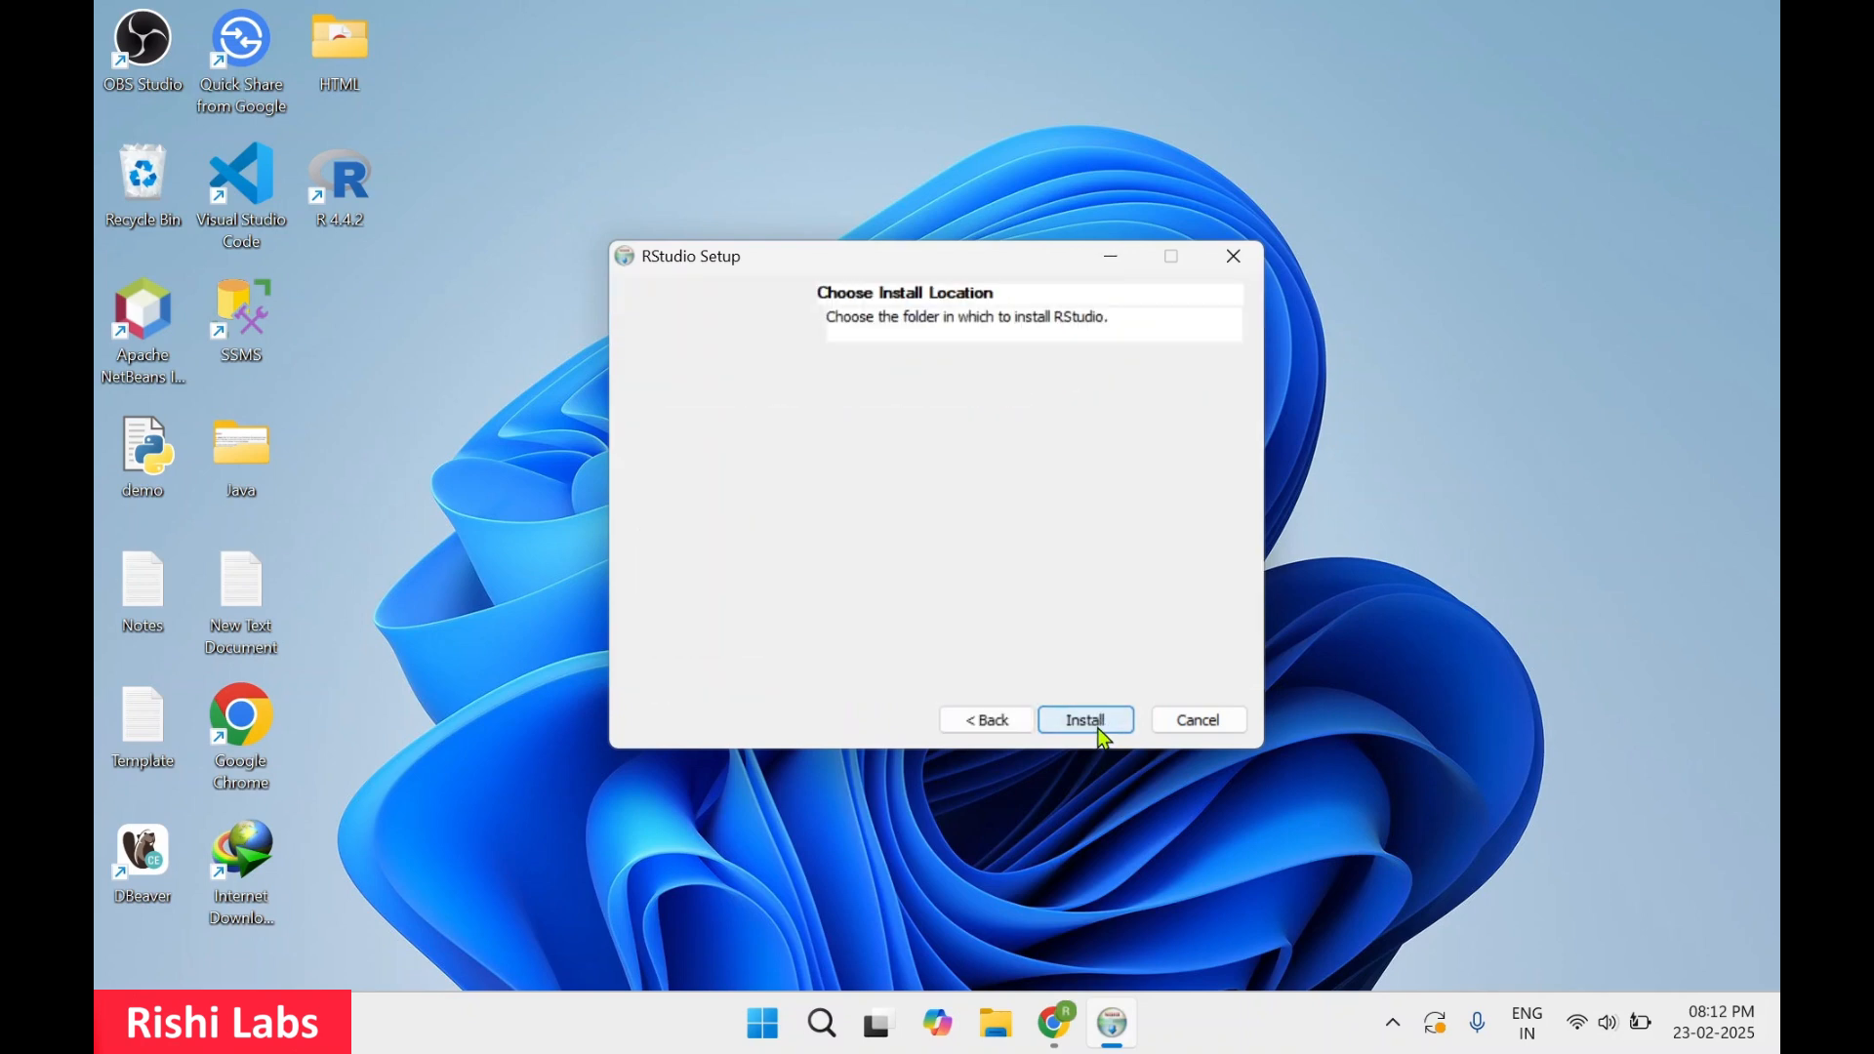
click(897, 565)
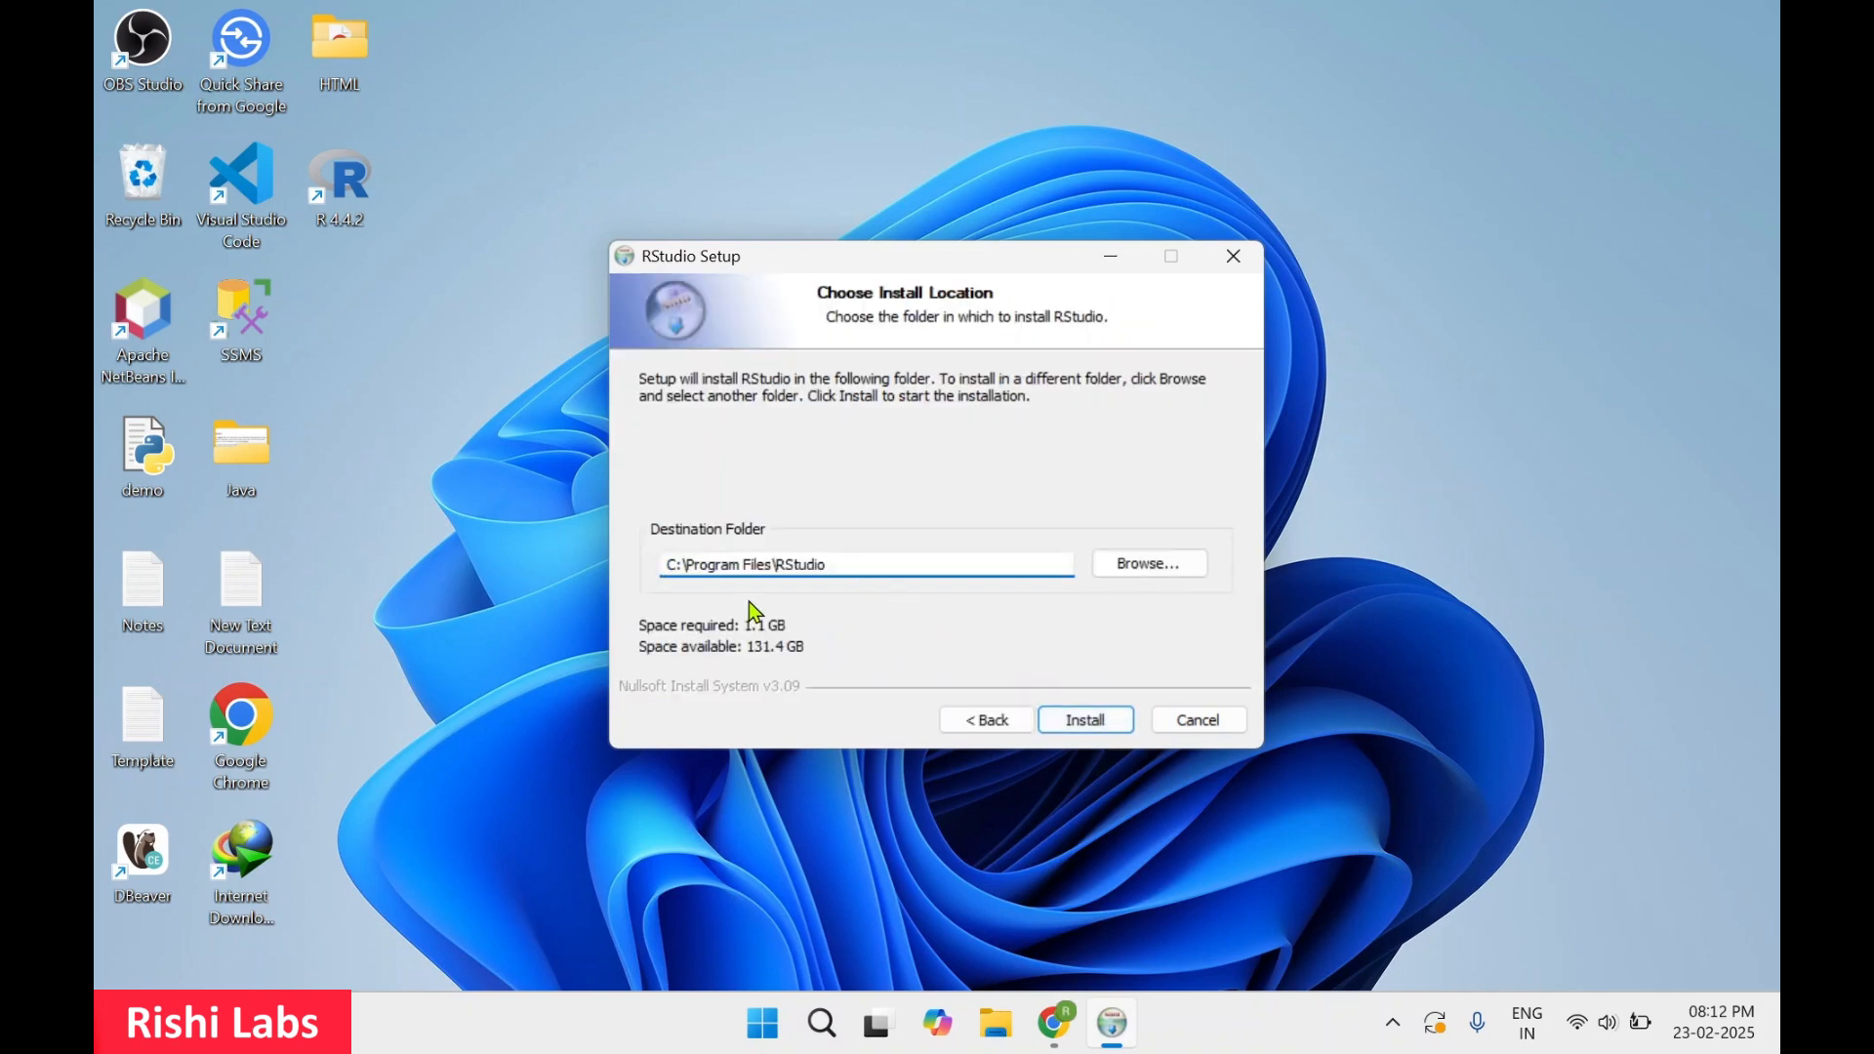
click(1098, 728)
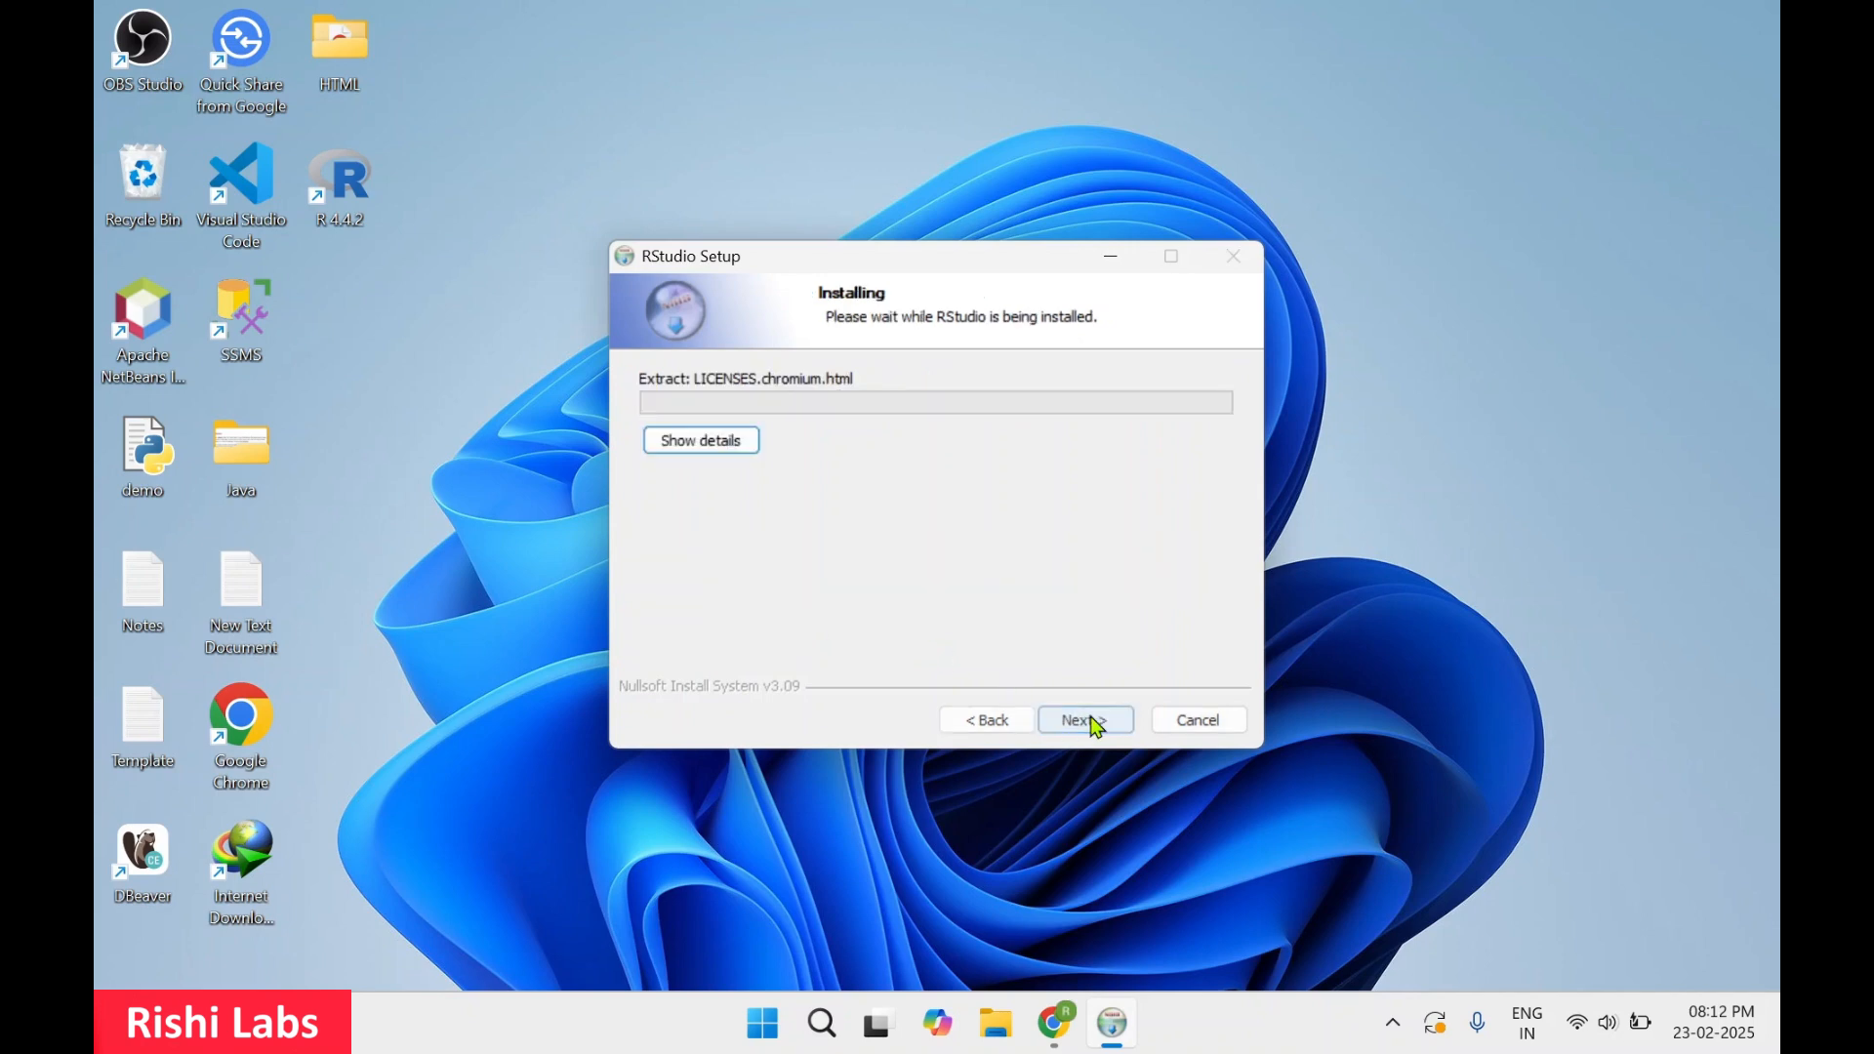
click(732, 459)
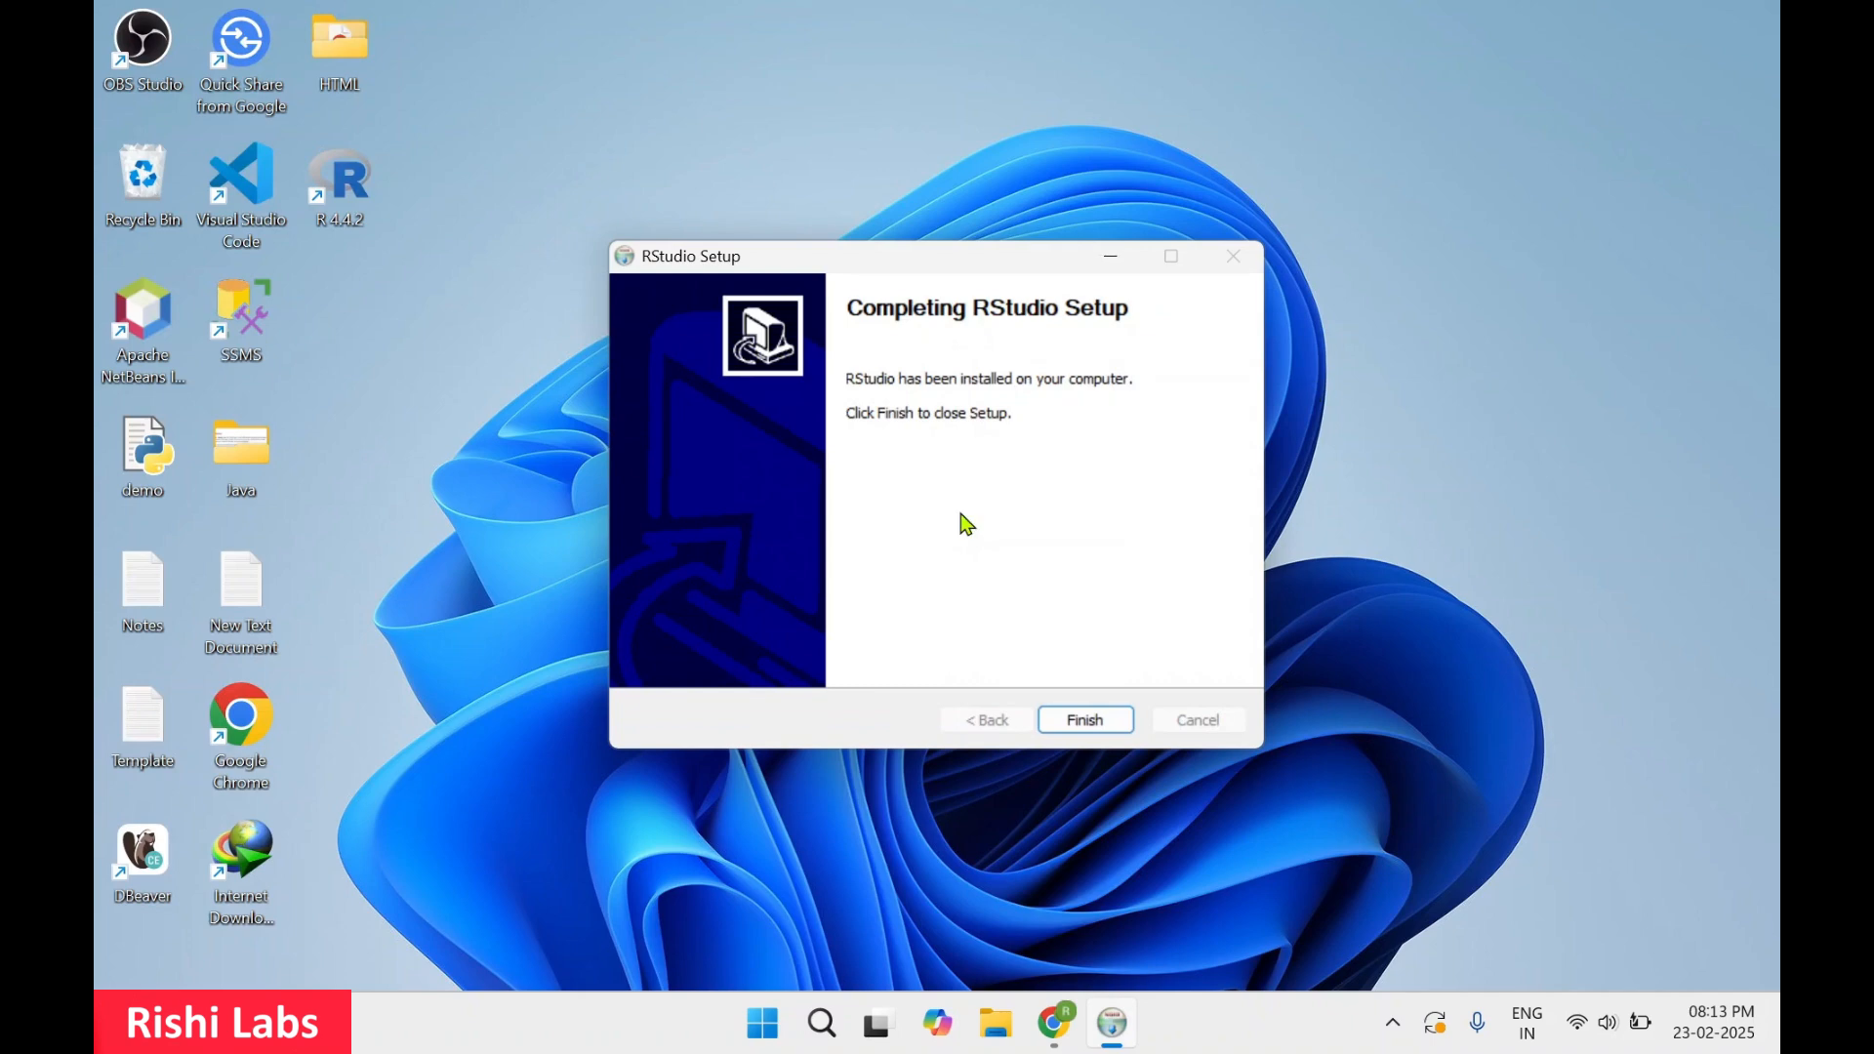
click(1091, 721)
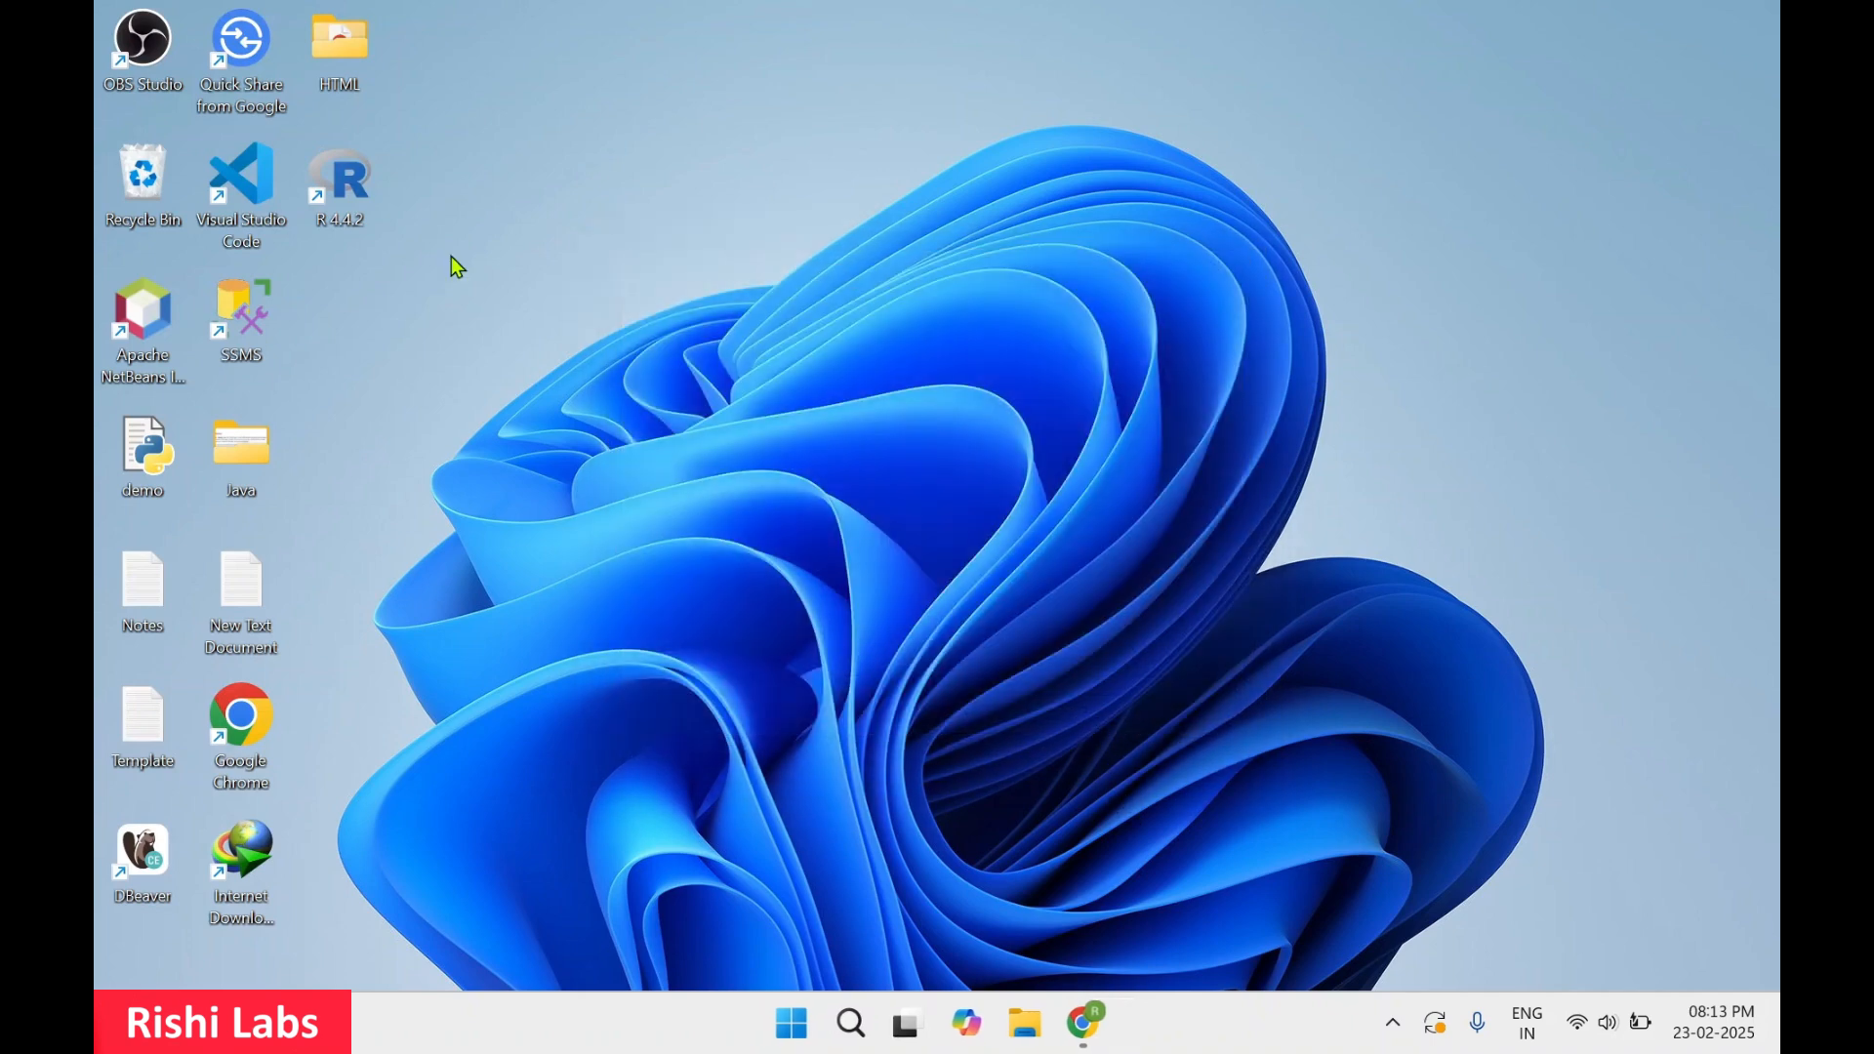
- Launch R 4.4.2 from the desktop to check the R console, and exit it without saving the workspace image
double_click(351, 178)
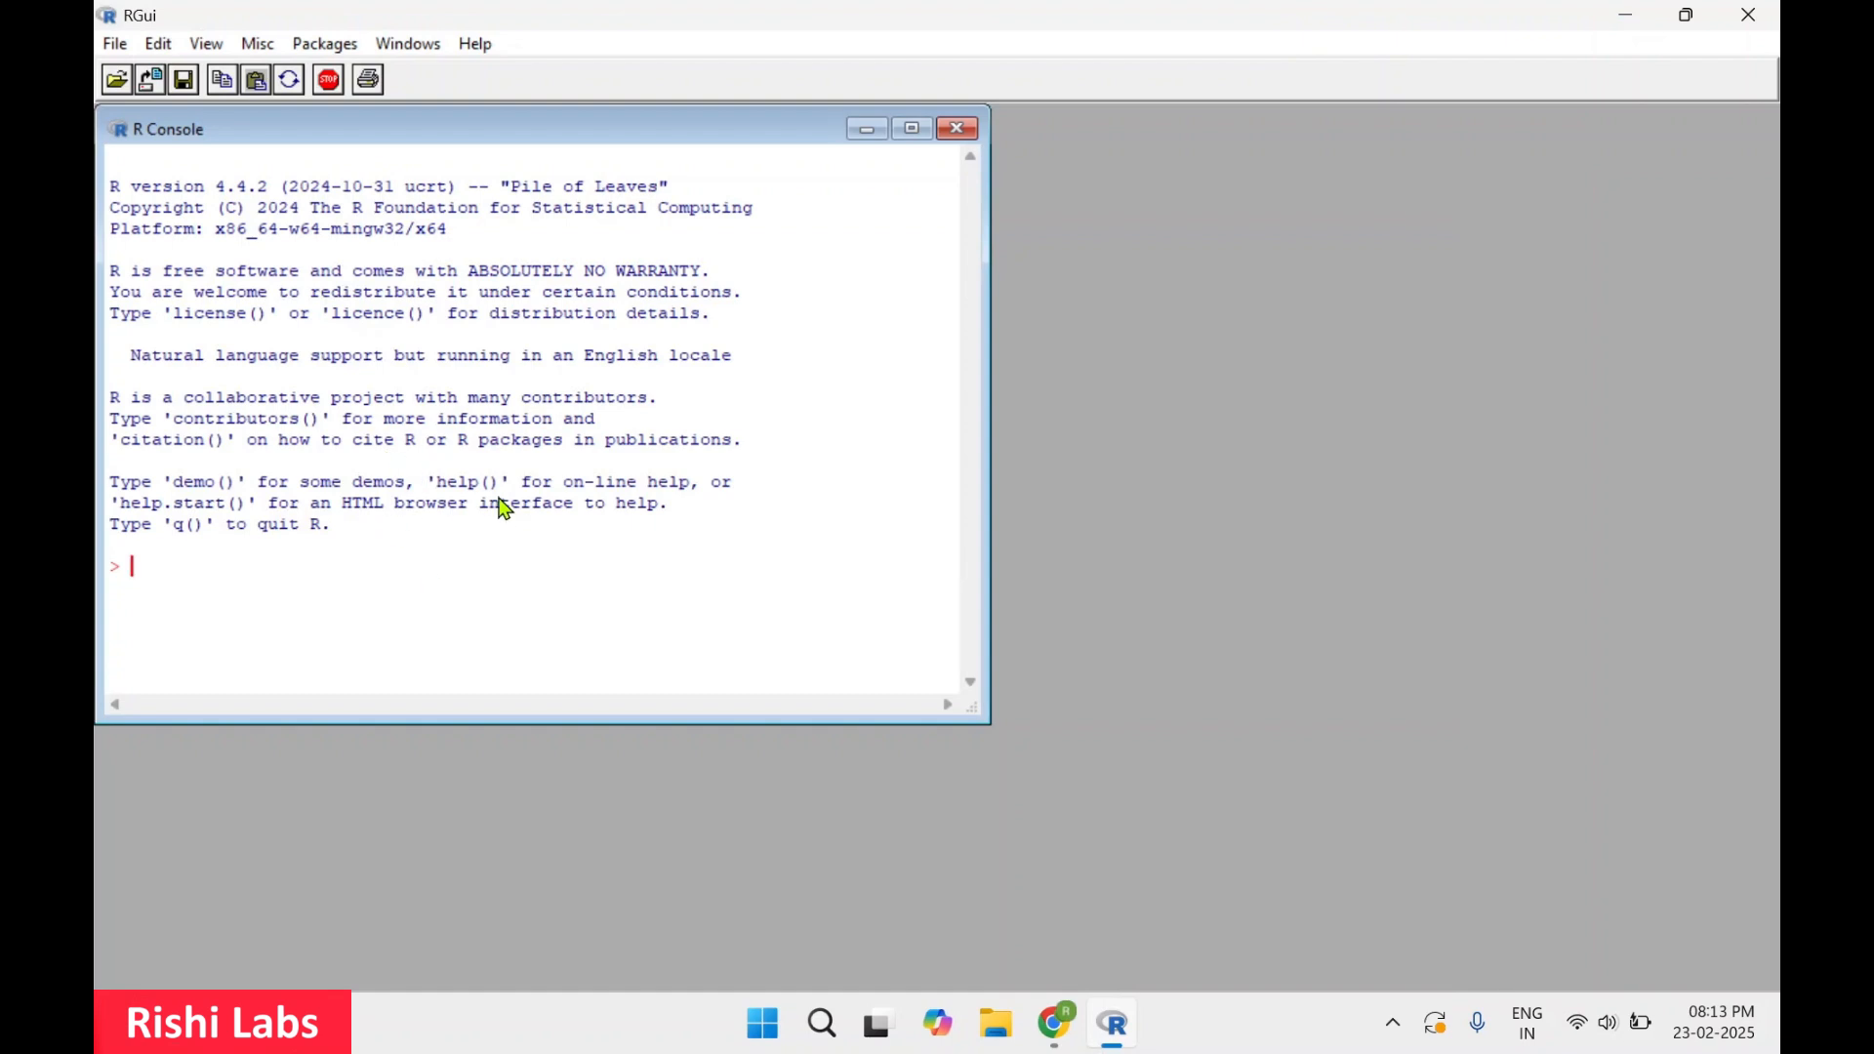
click(117, 49)
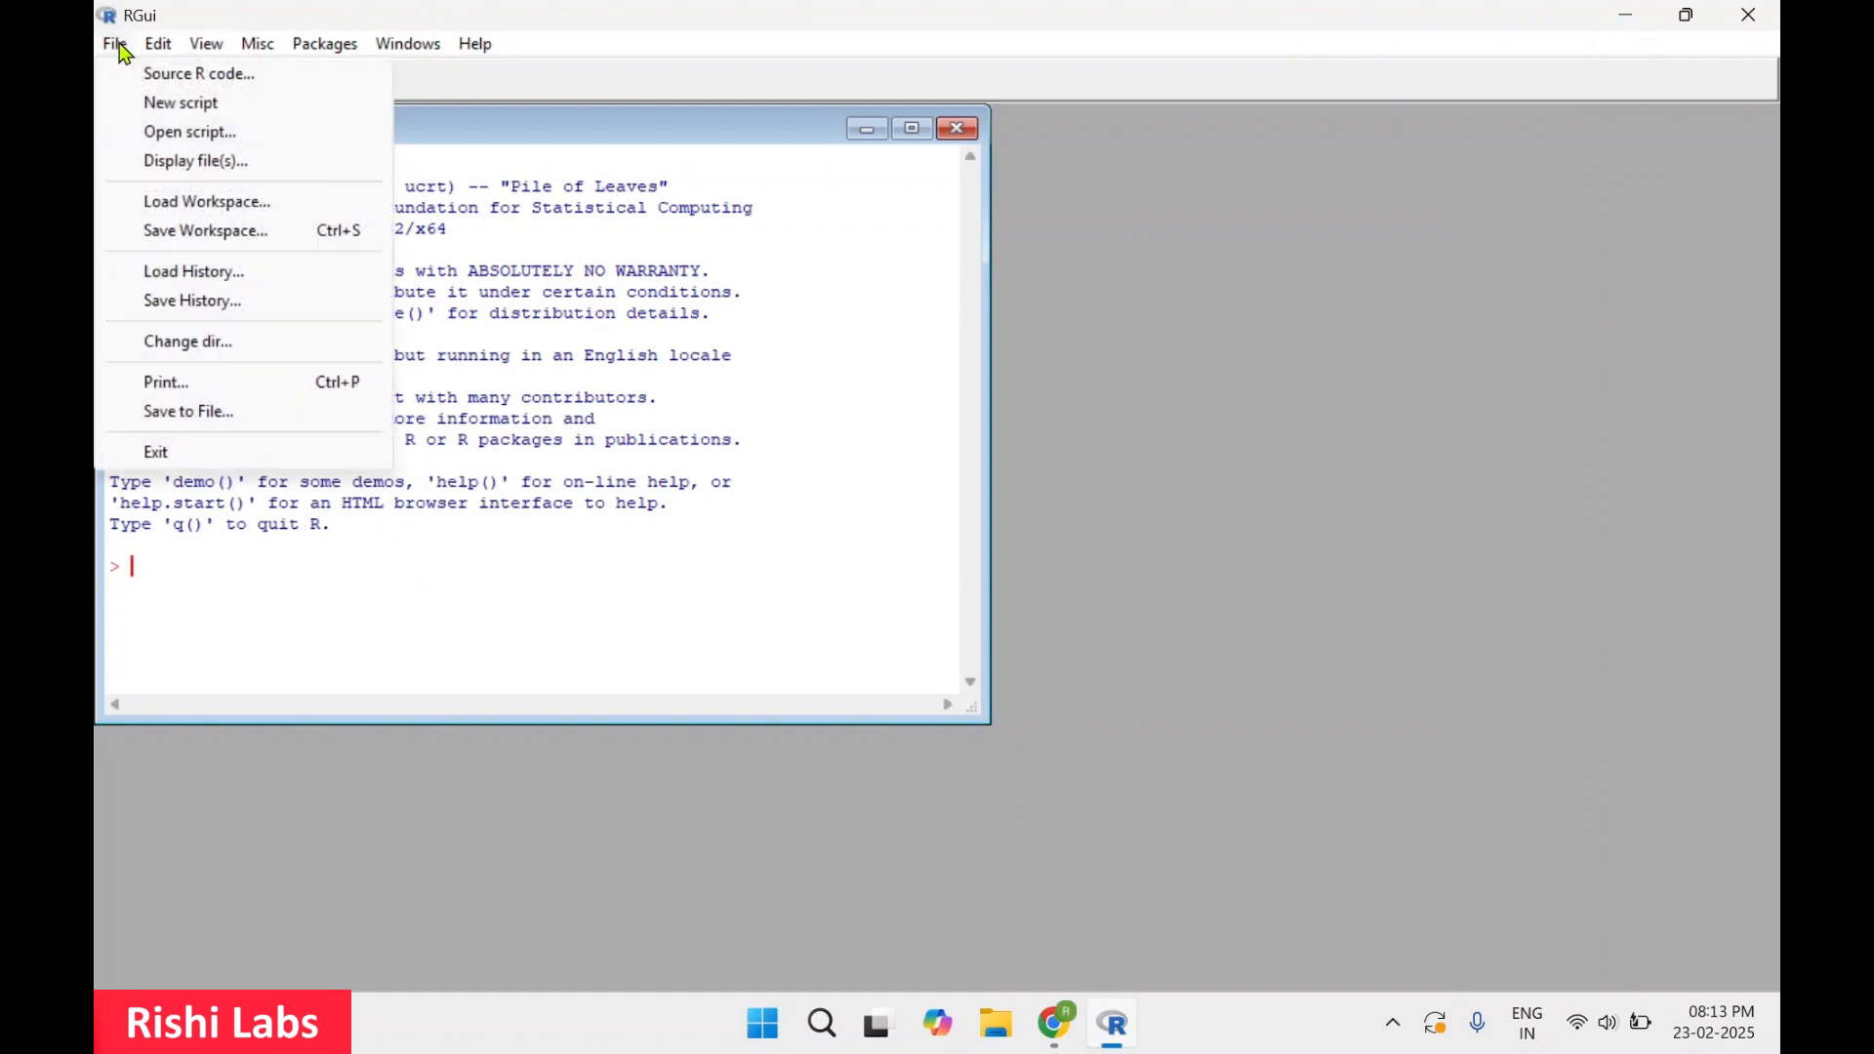
click(229, 457)
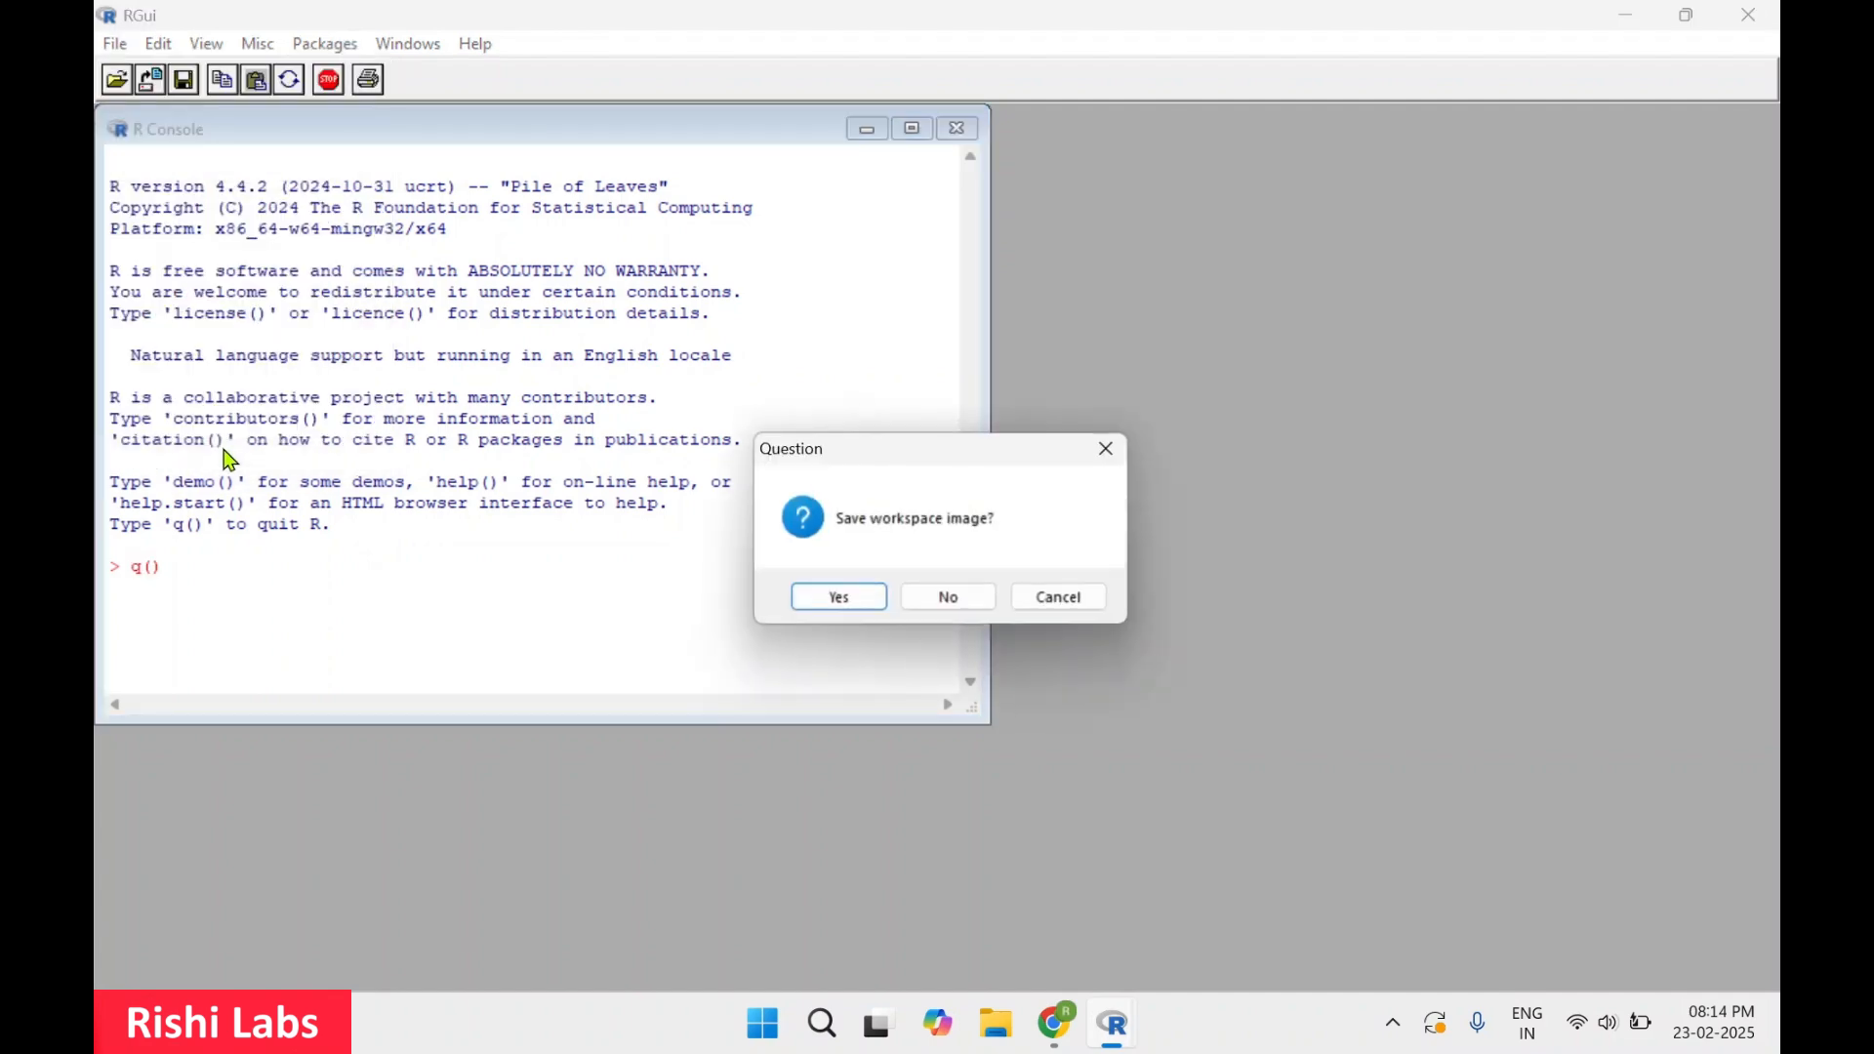
click(952, 598)
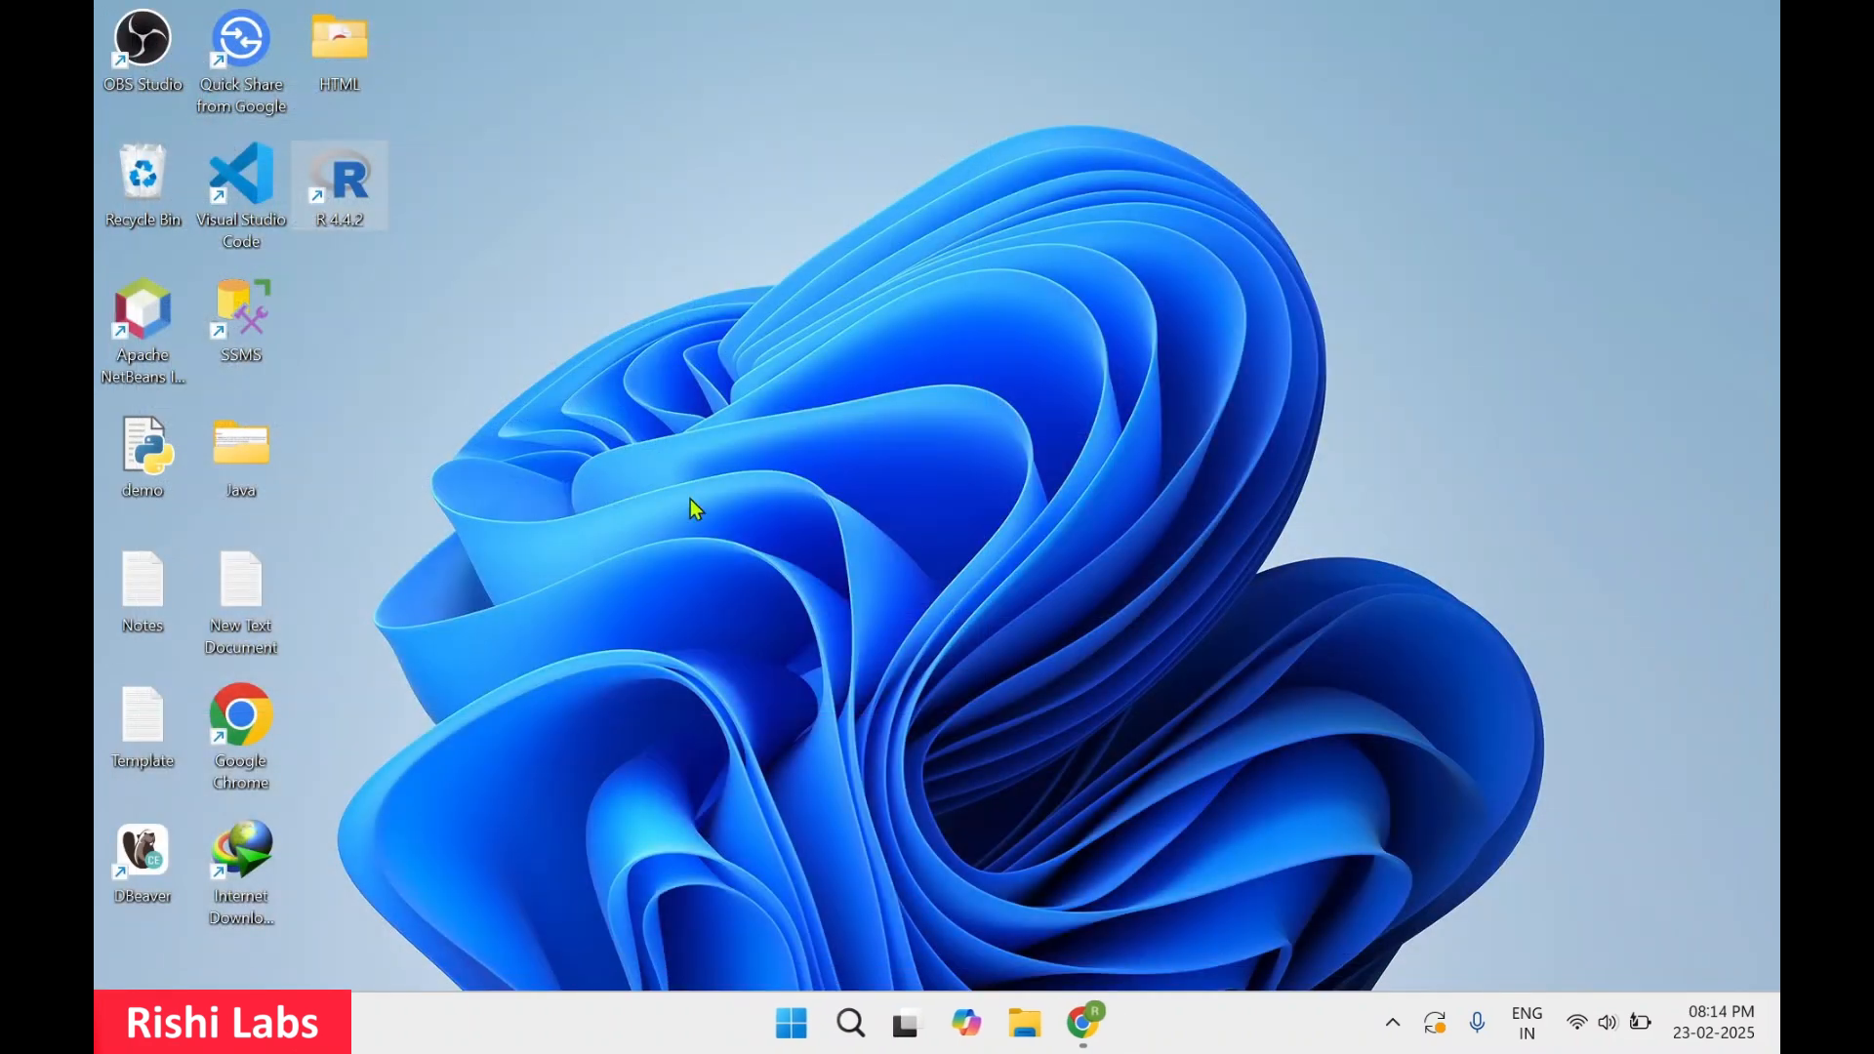
- Launch RStudio with the machine's default 64-bit version of R, maximize its window, and decline automated crash reporting
click(801, 1041)
text(rstudio)
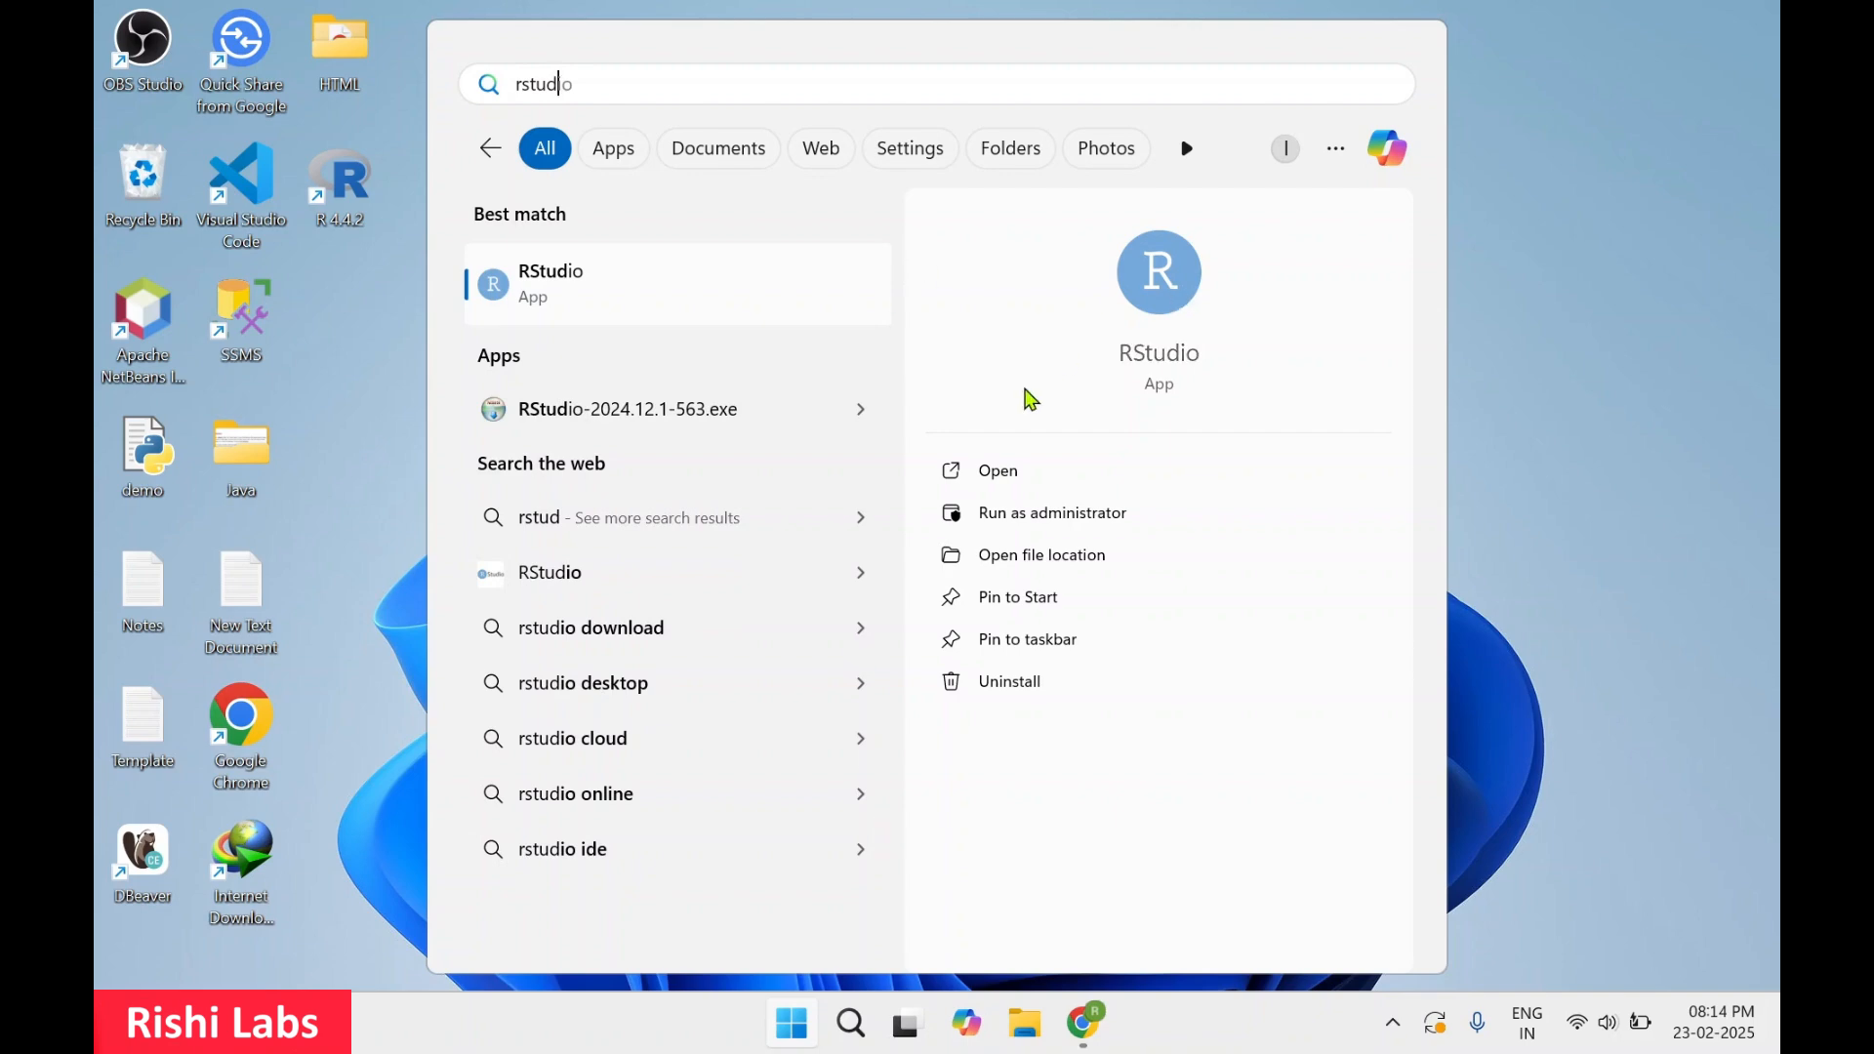
click(1000, 485)
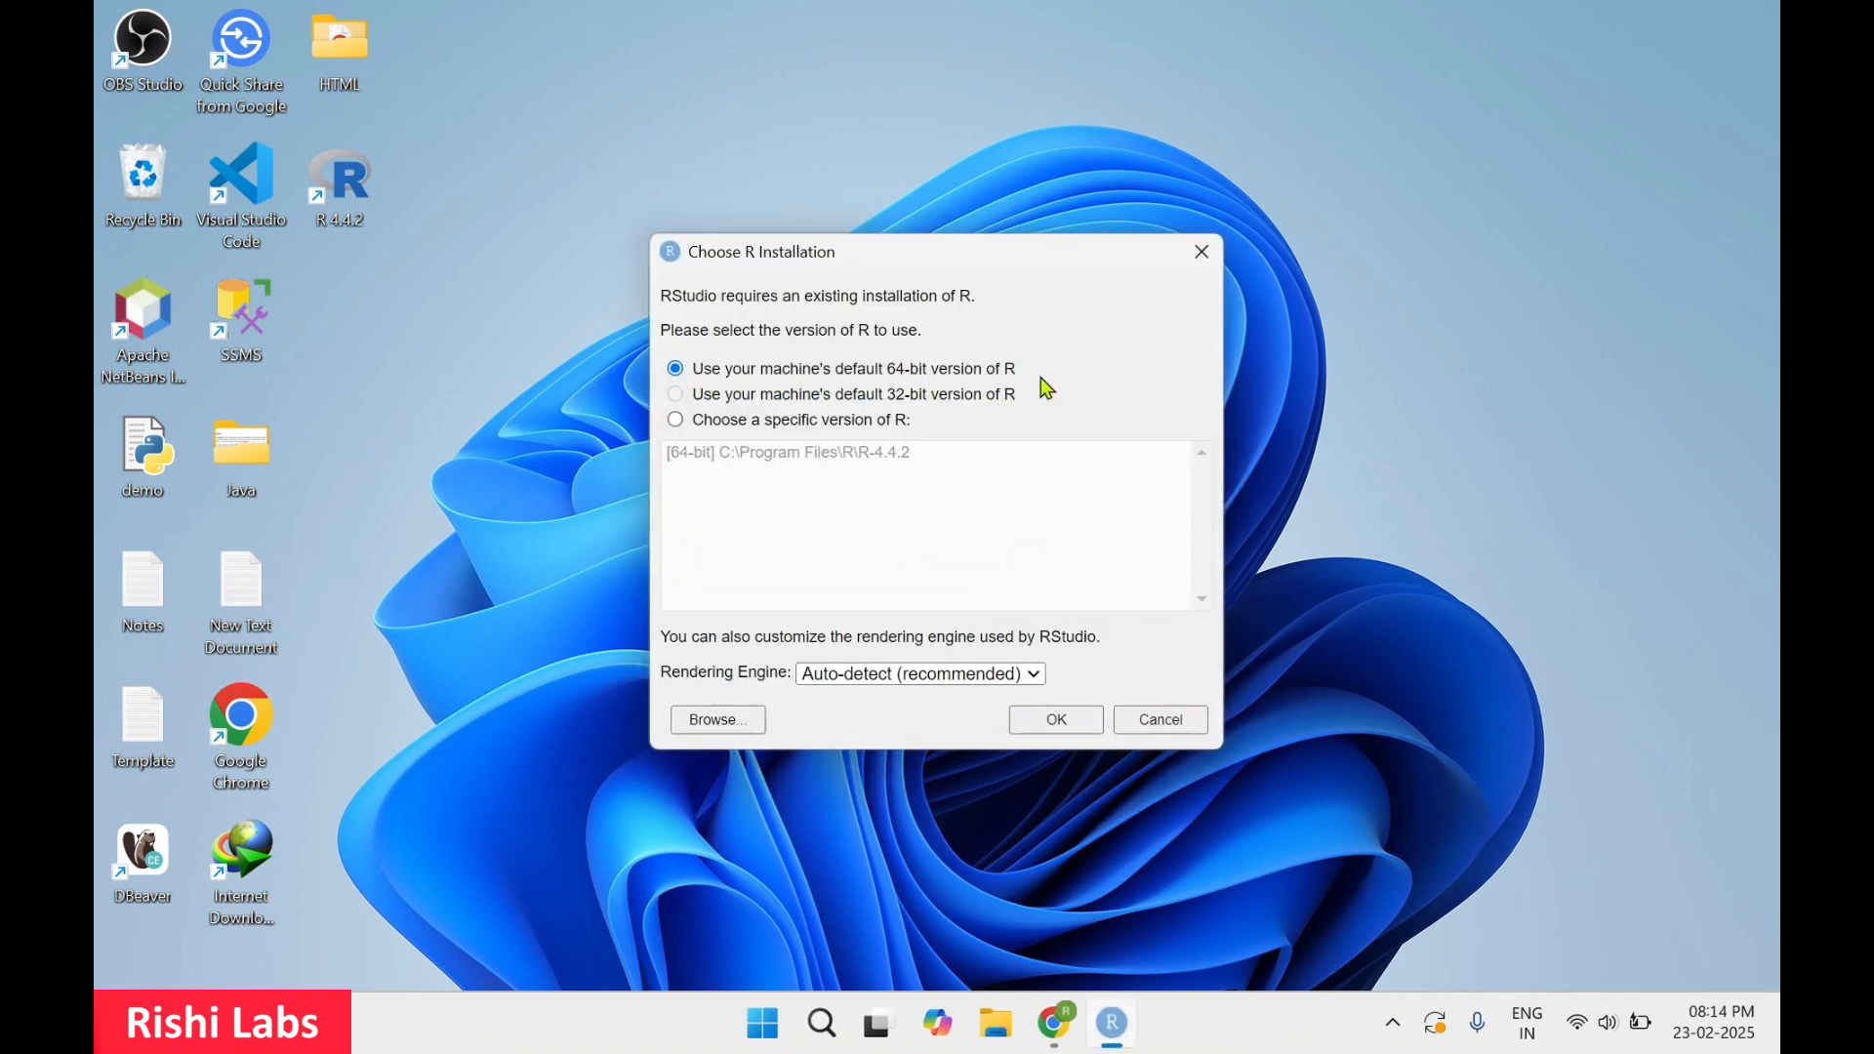
click(1073, 729)
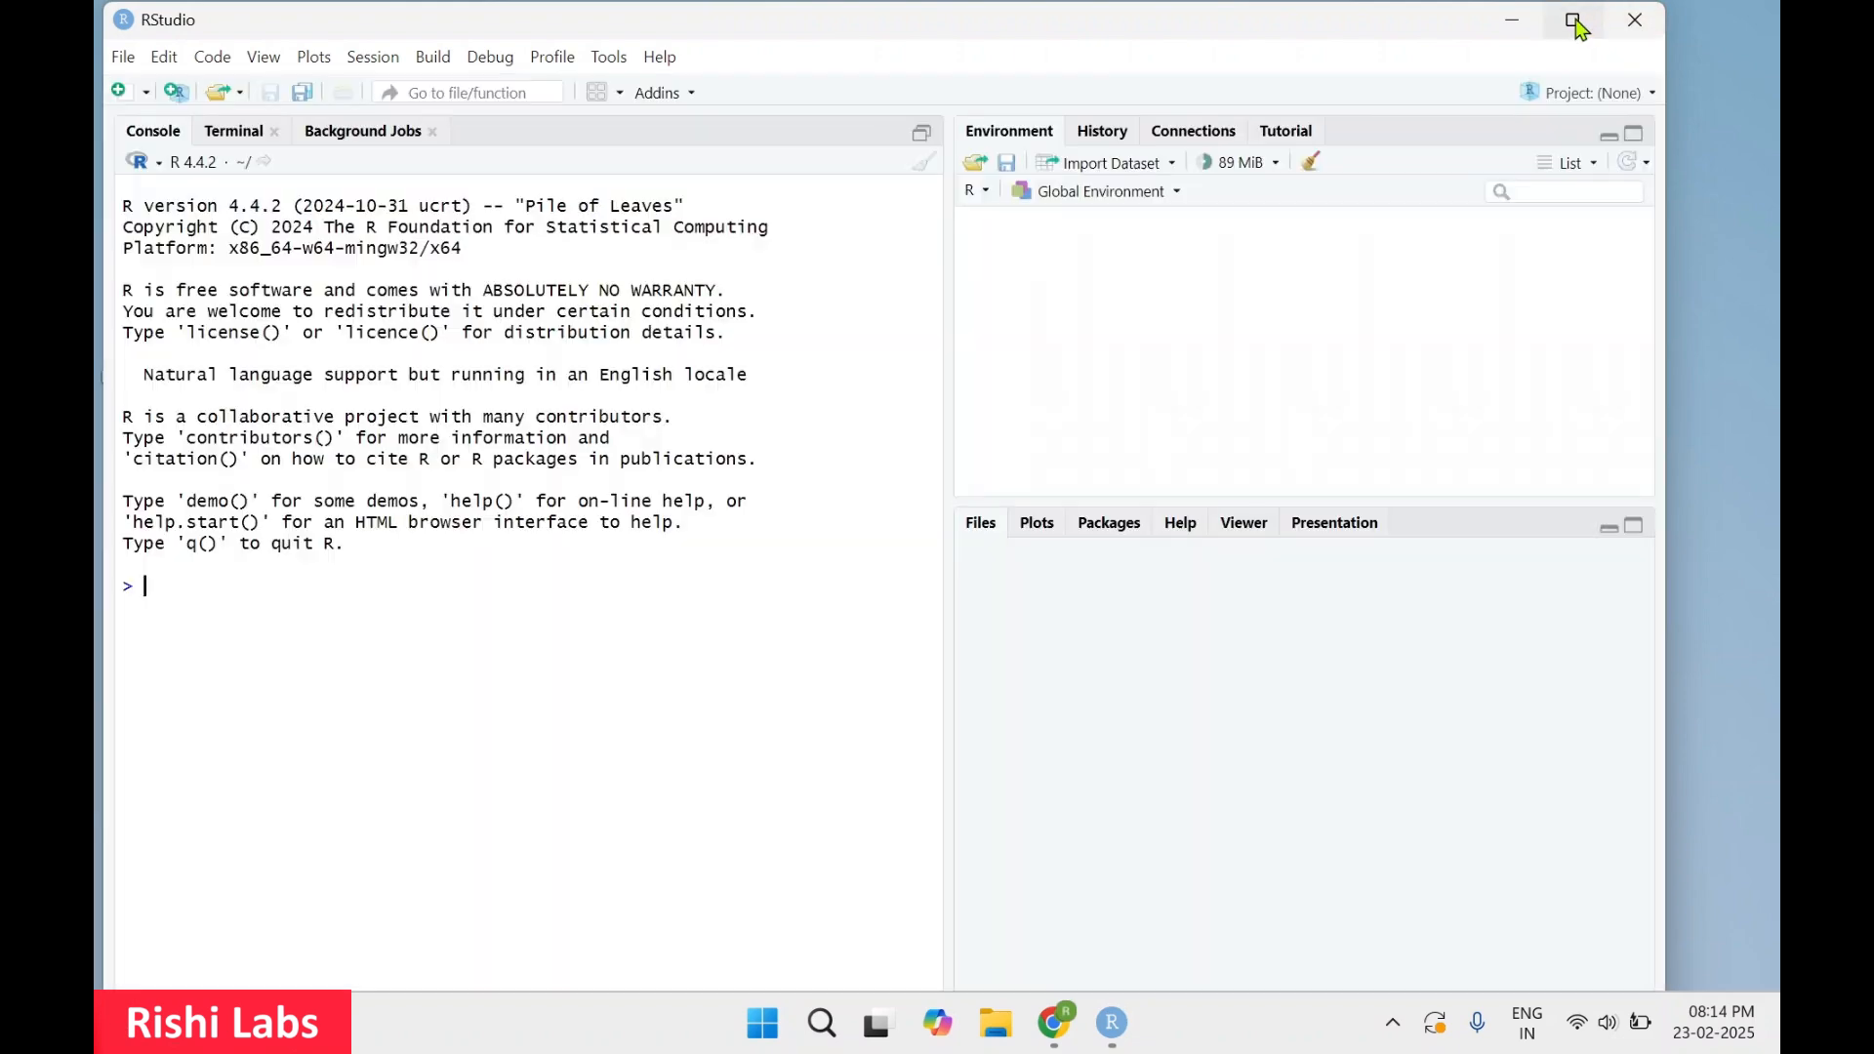
click(1574, 19)
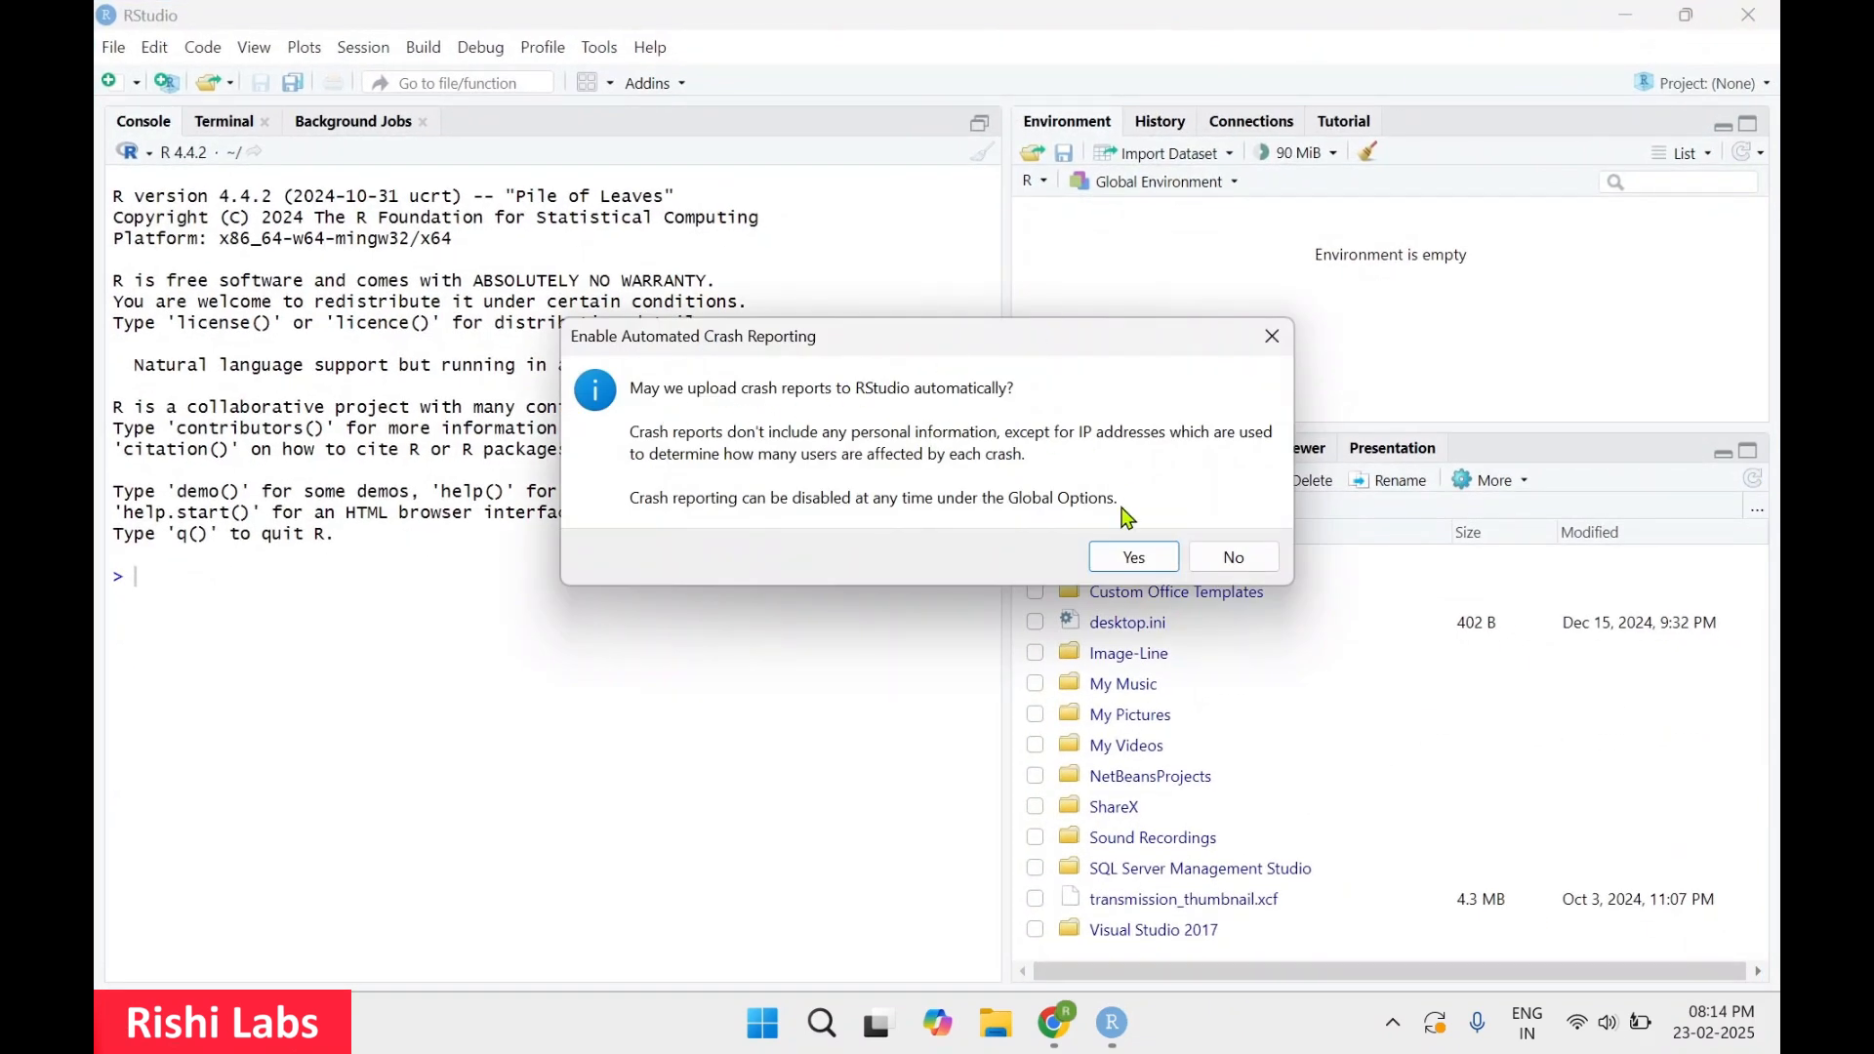
click(1242, 568)
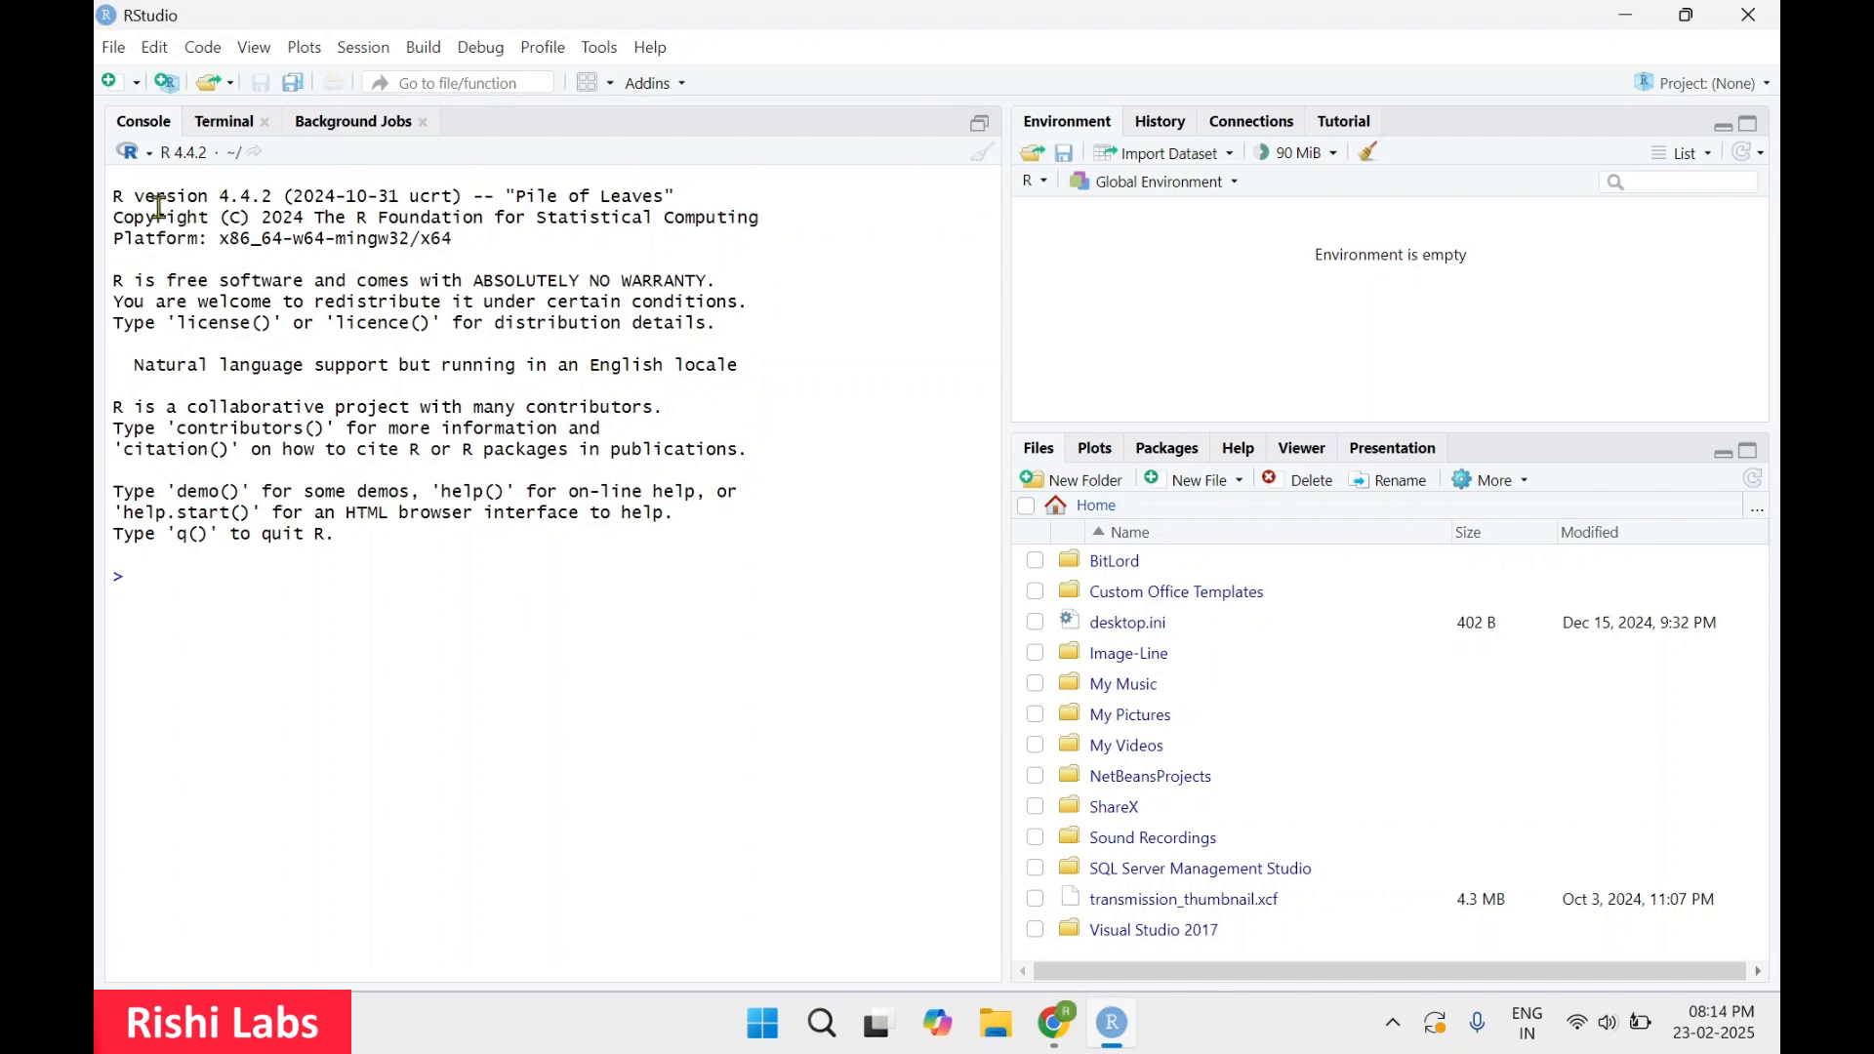
- Open RStudio's Terminal, allowing RStudio R Session network access, and view Background Jobs before returning to the Console
click(205, 124)
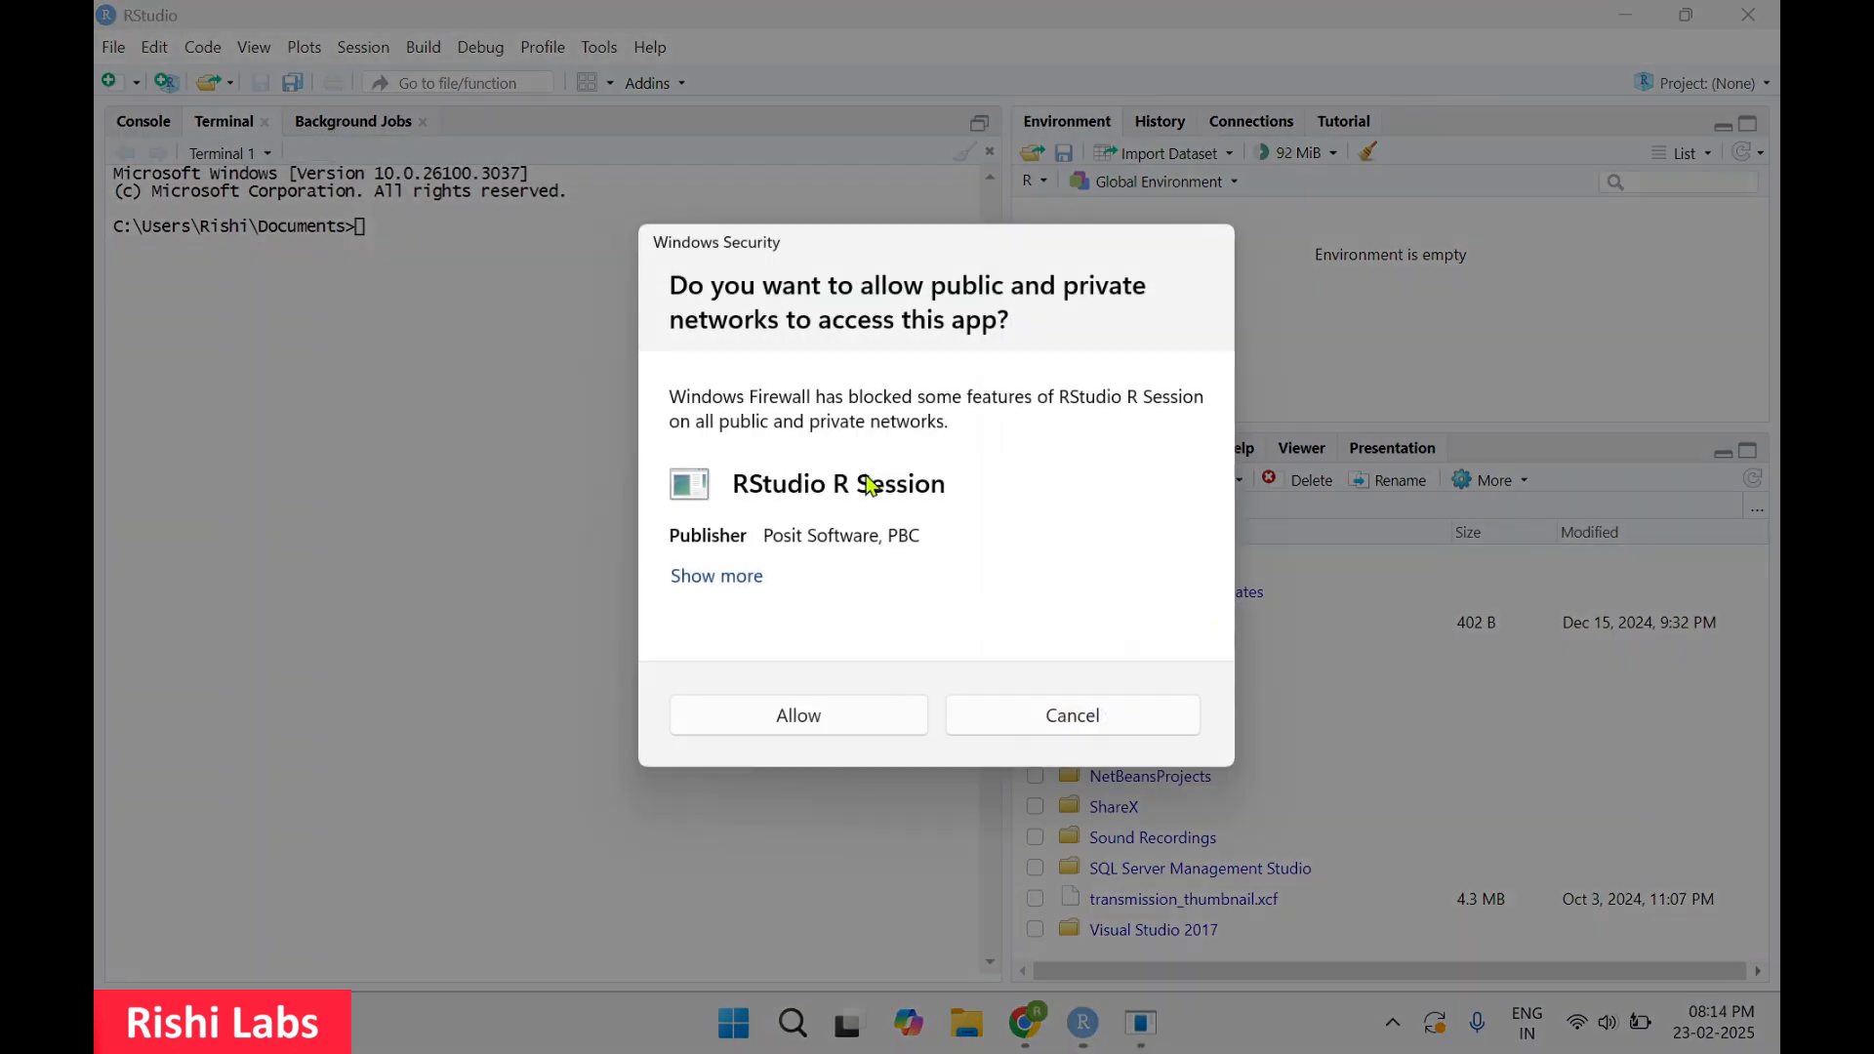
click(868, 715)
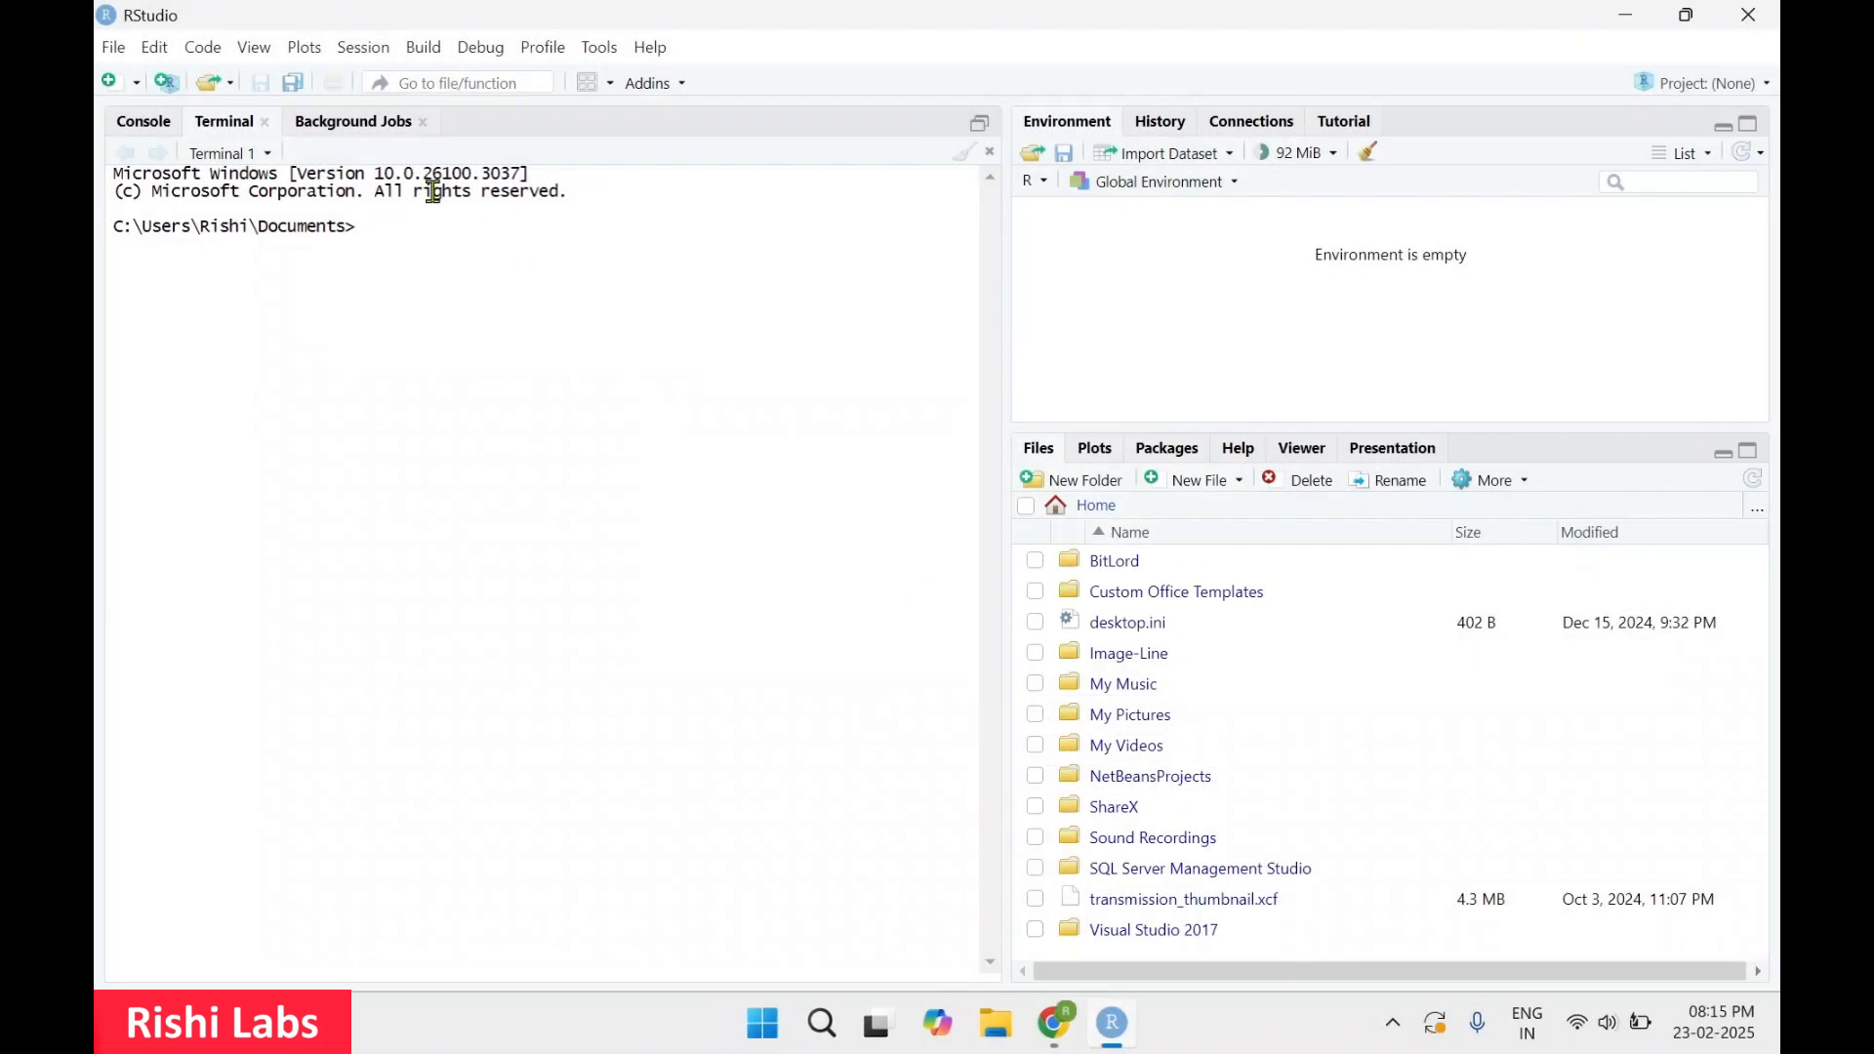
click(372, 124)
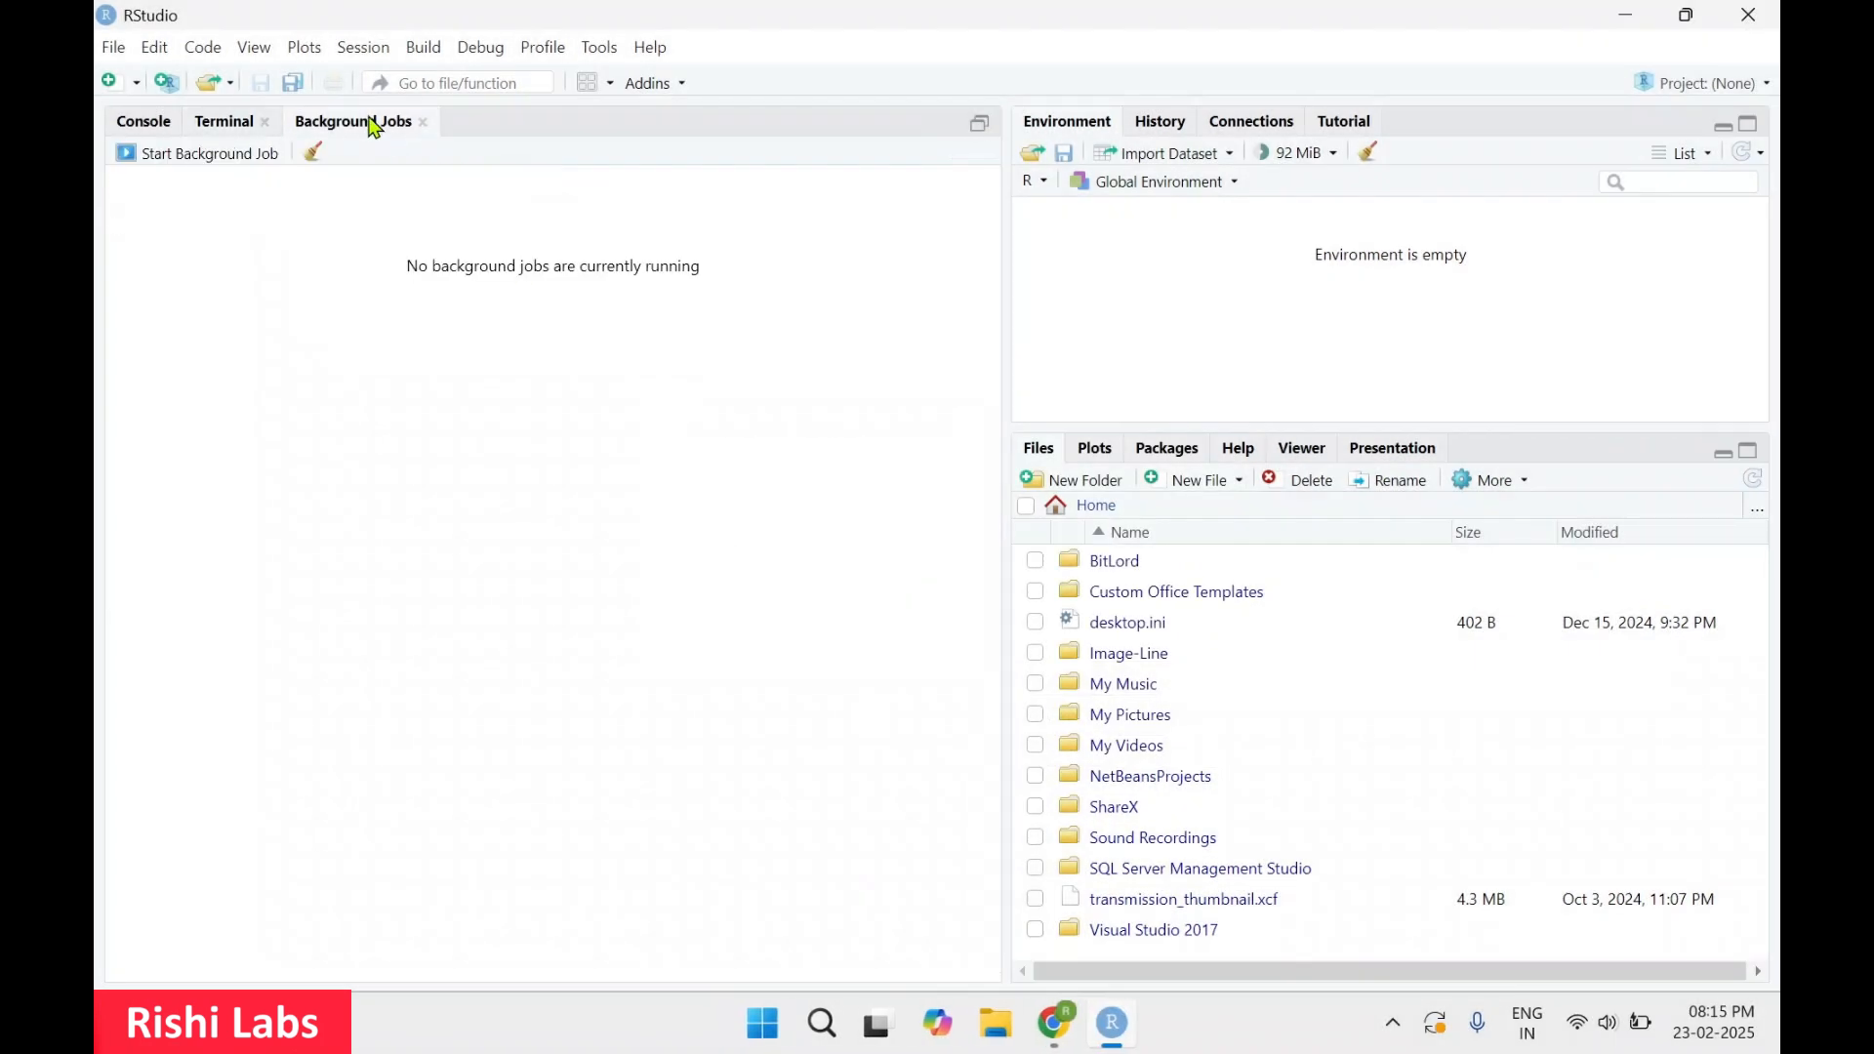
click(145, 123)
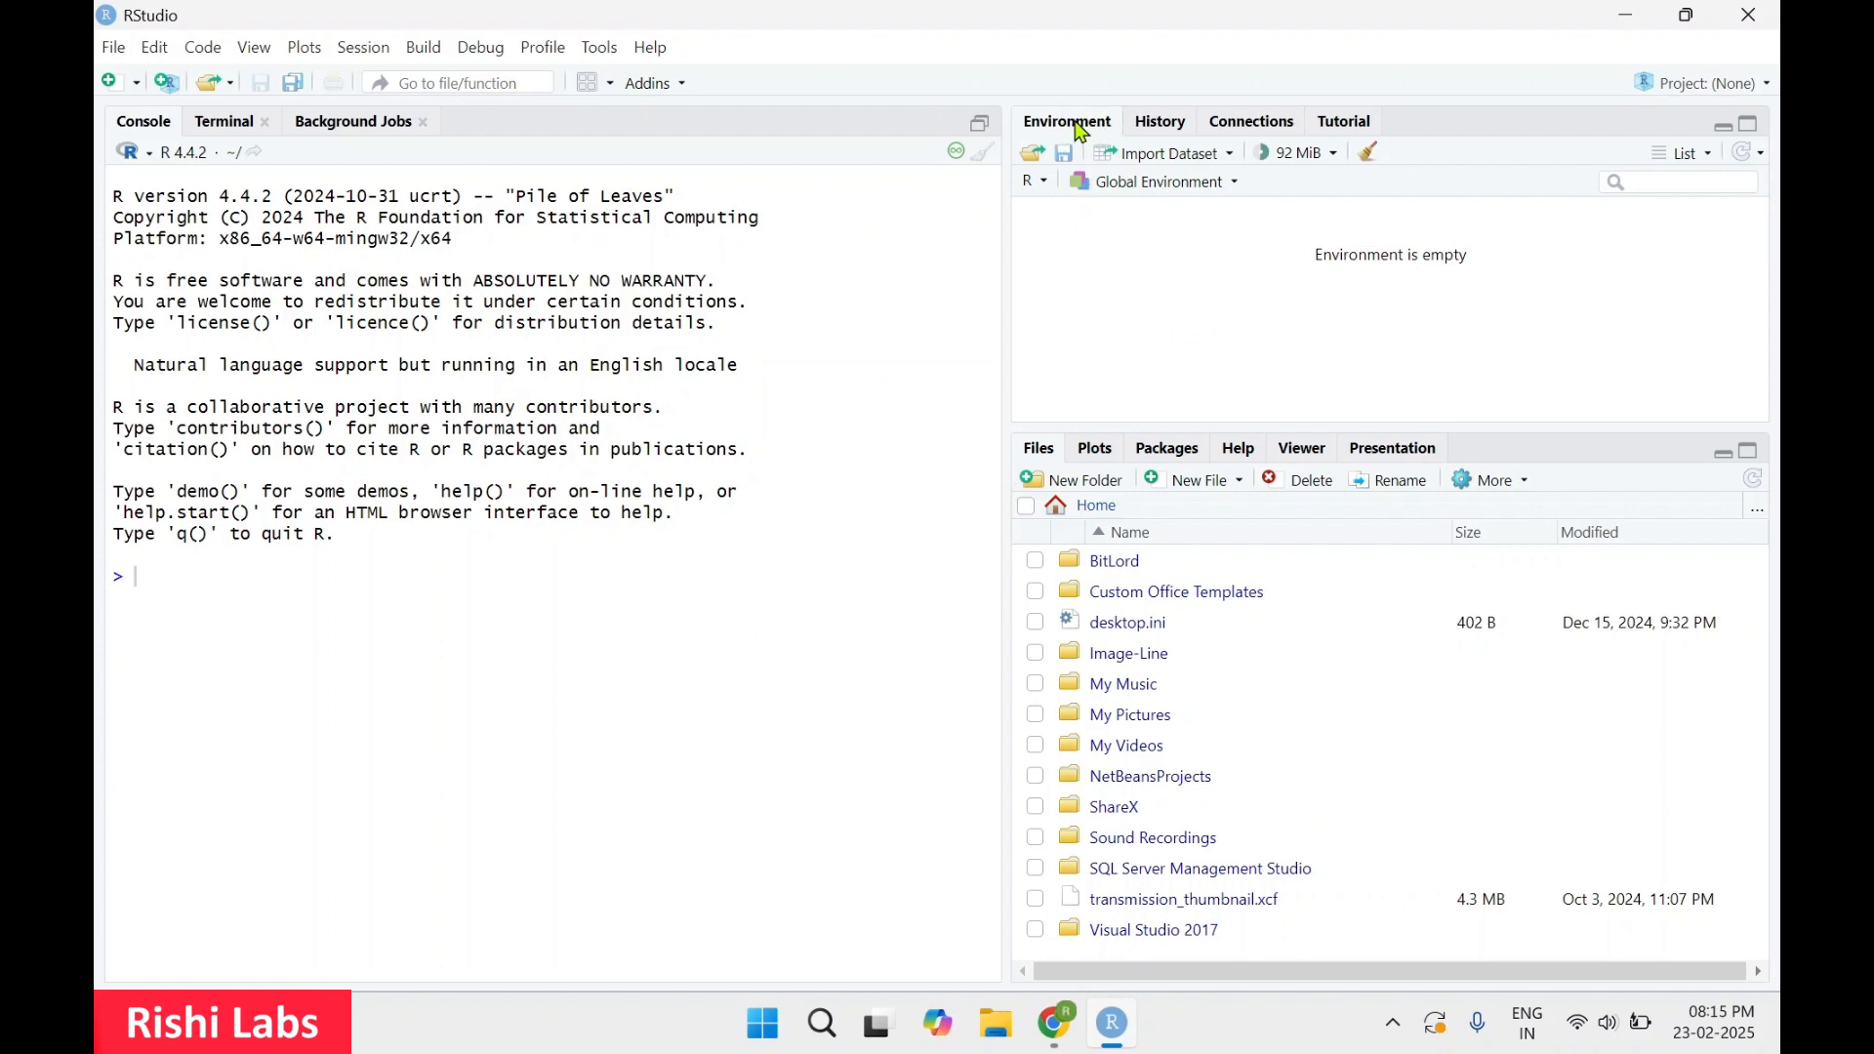
- Look through RStudio's History, Connections and Tutorial views and return to the Environment view
click(1145, 130)
click(1276, 130)
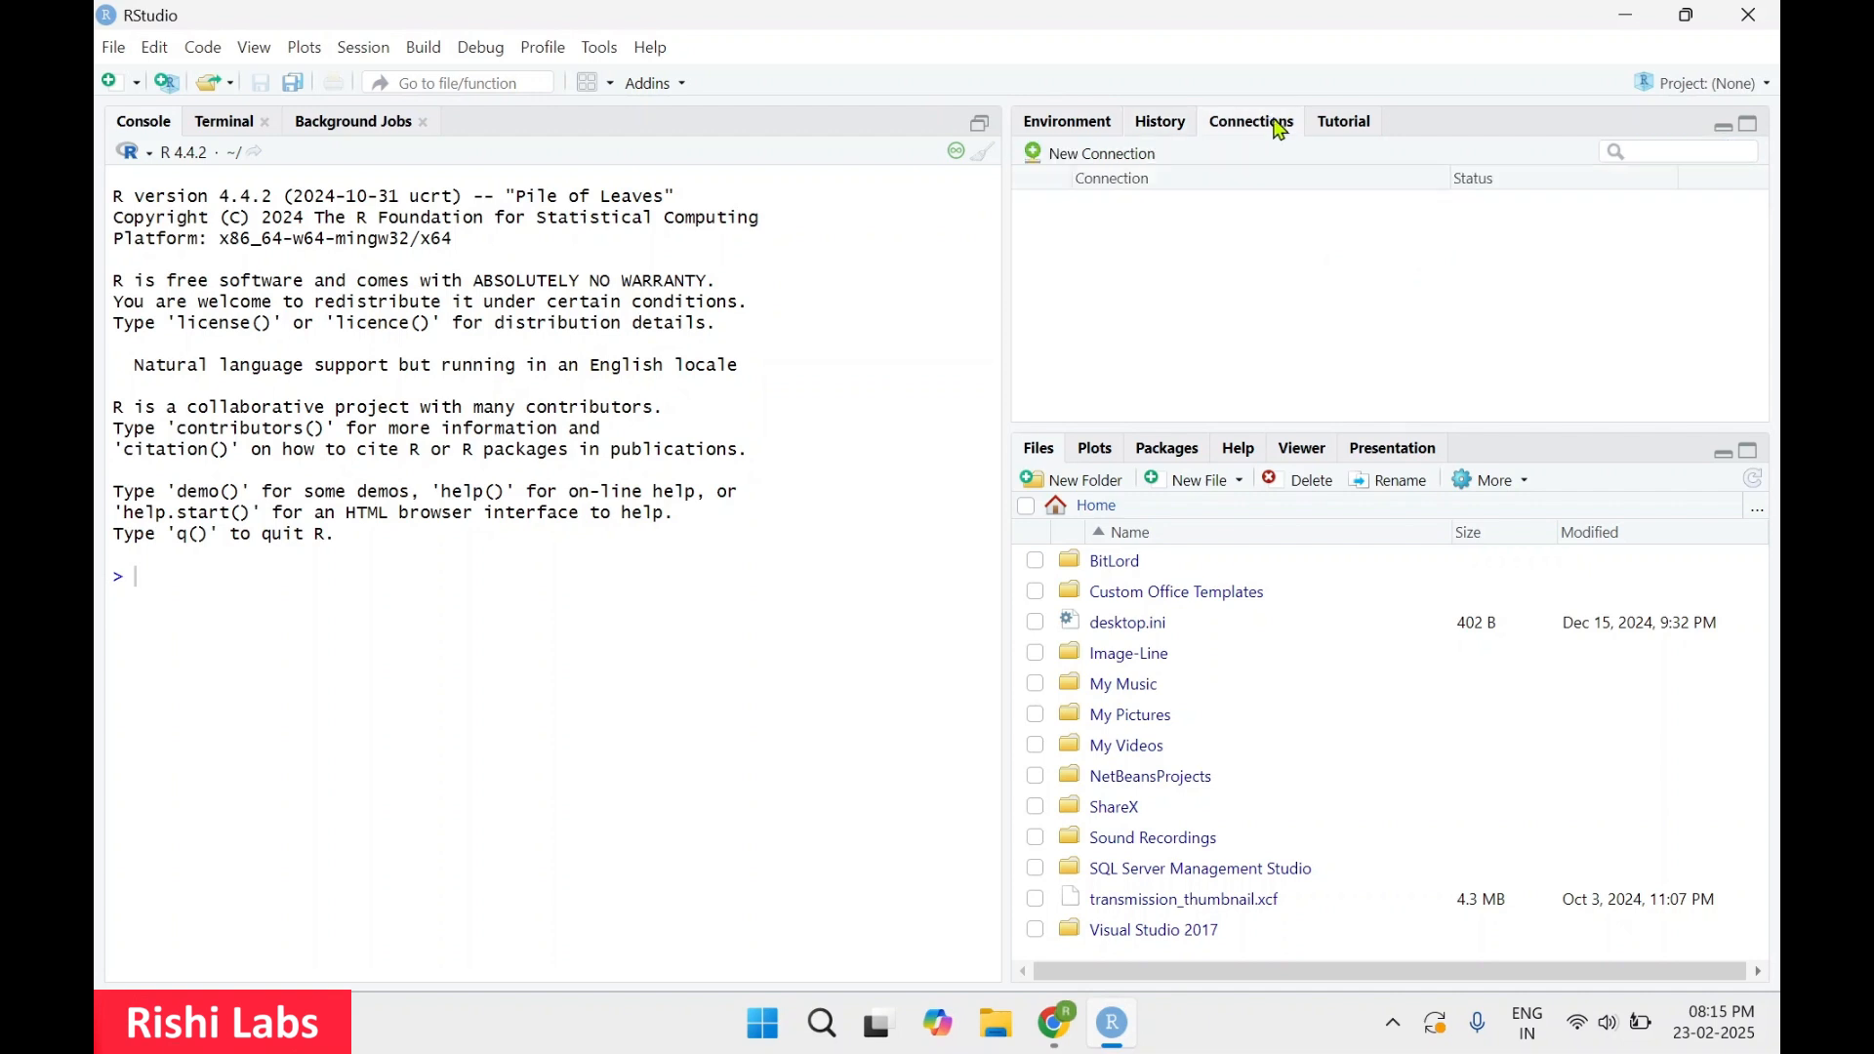
click(1331, 127)
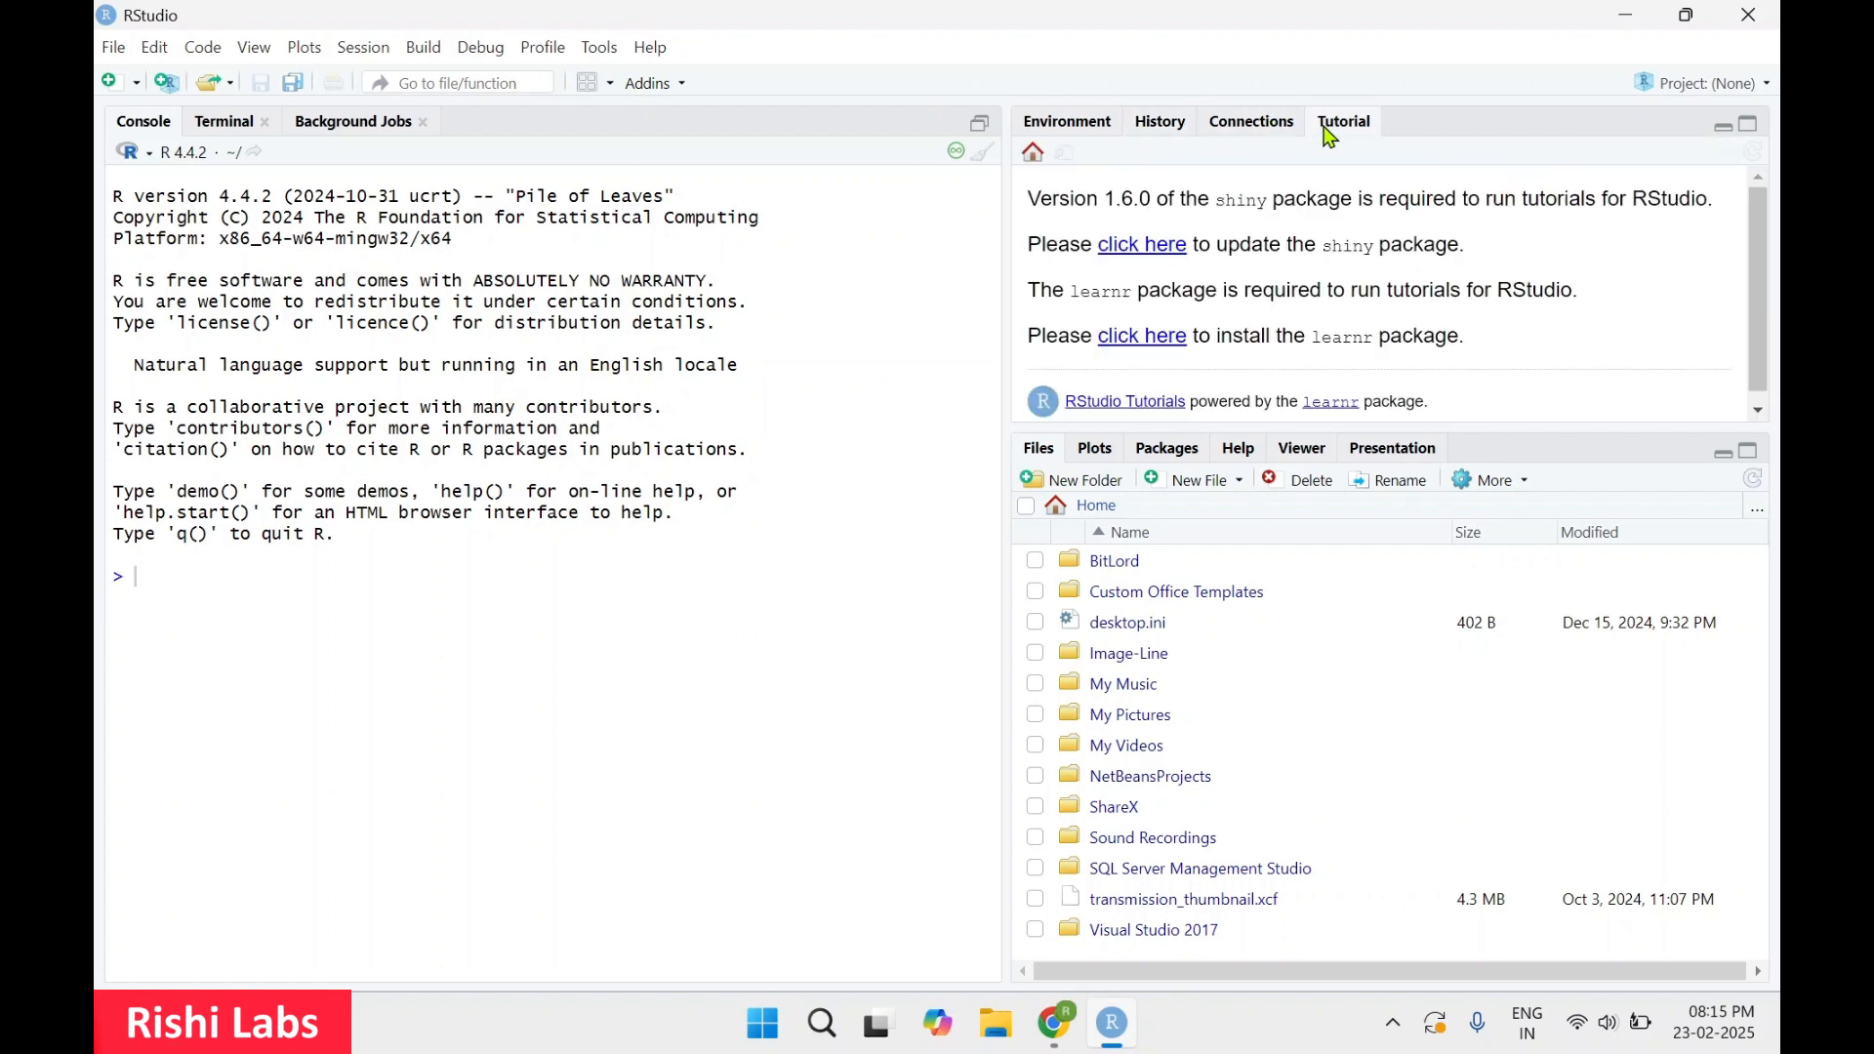
click(1094, 128)
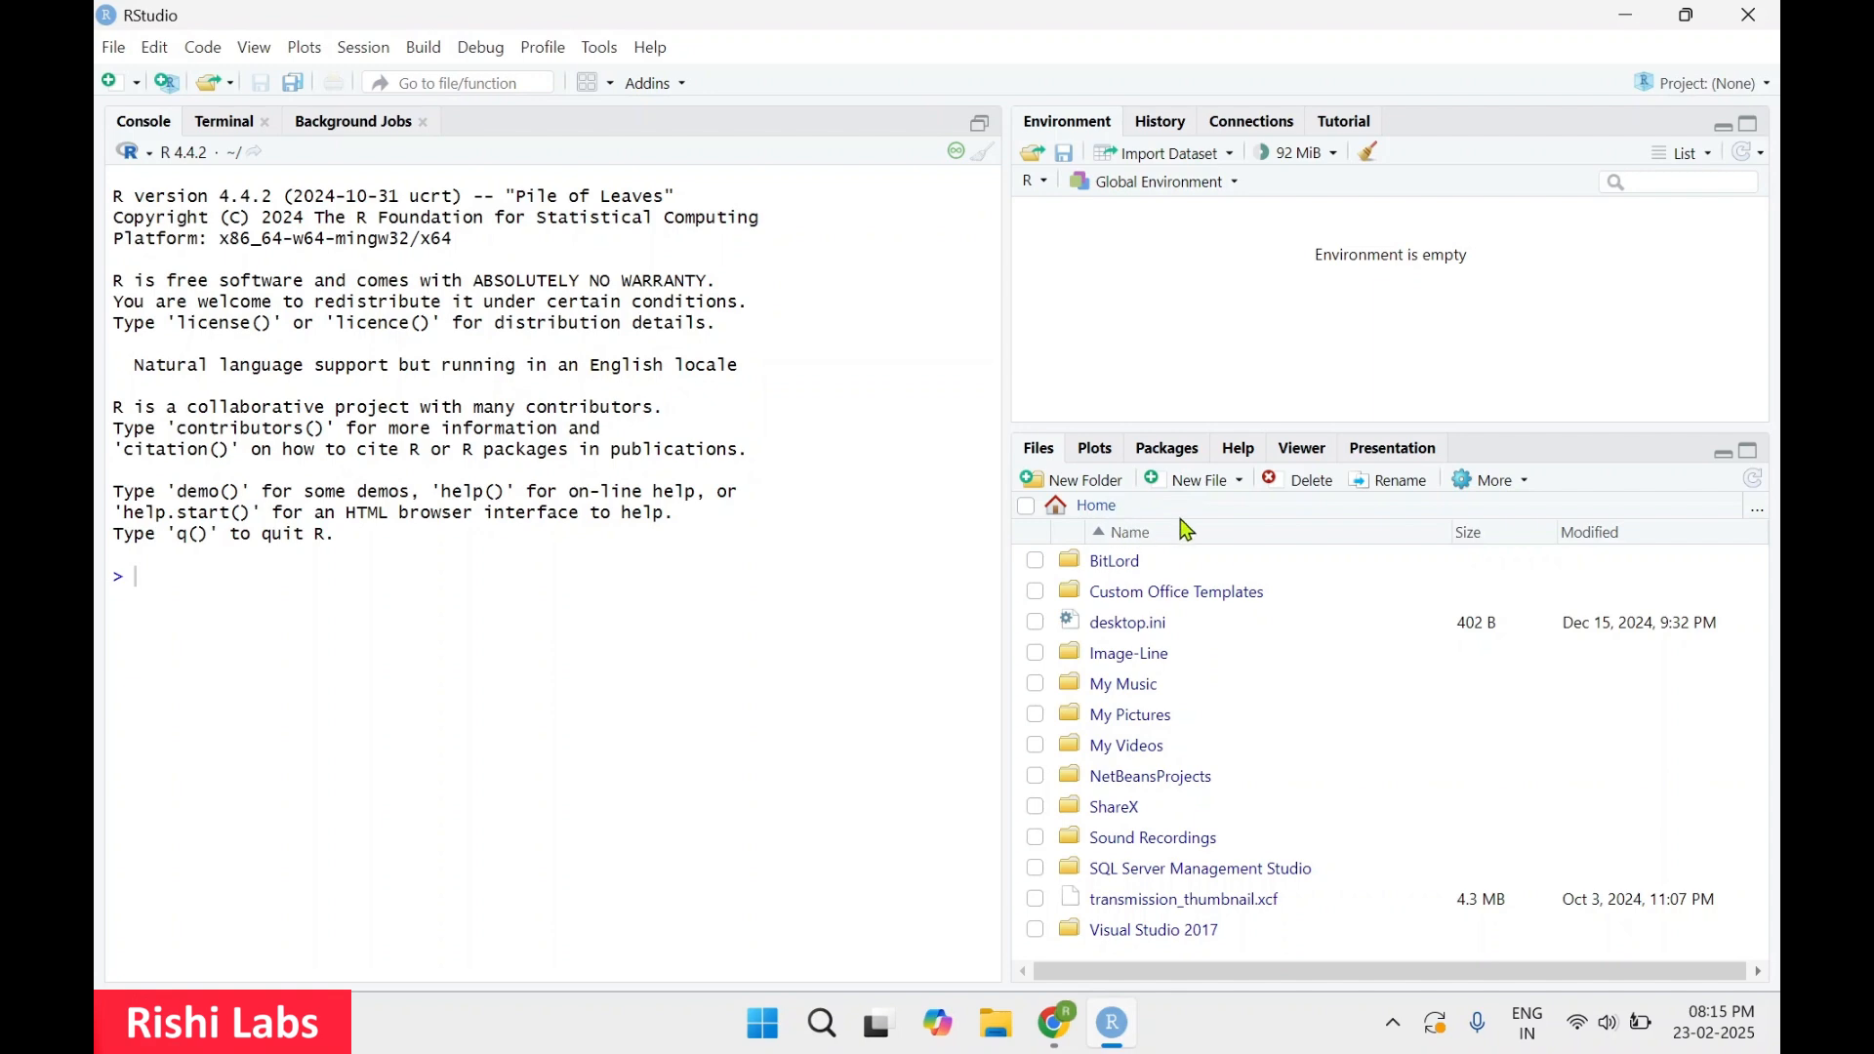
- Look through RStudio's Plots, Packages, Help, Viewer and Presentation views, and quit RStudio
click(1105, 453)
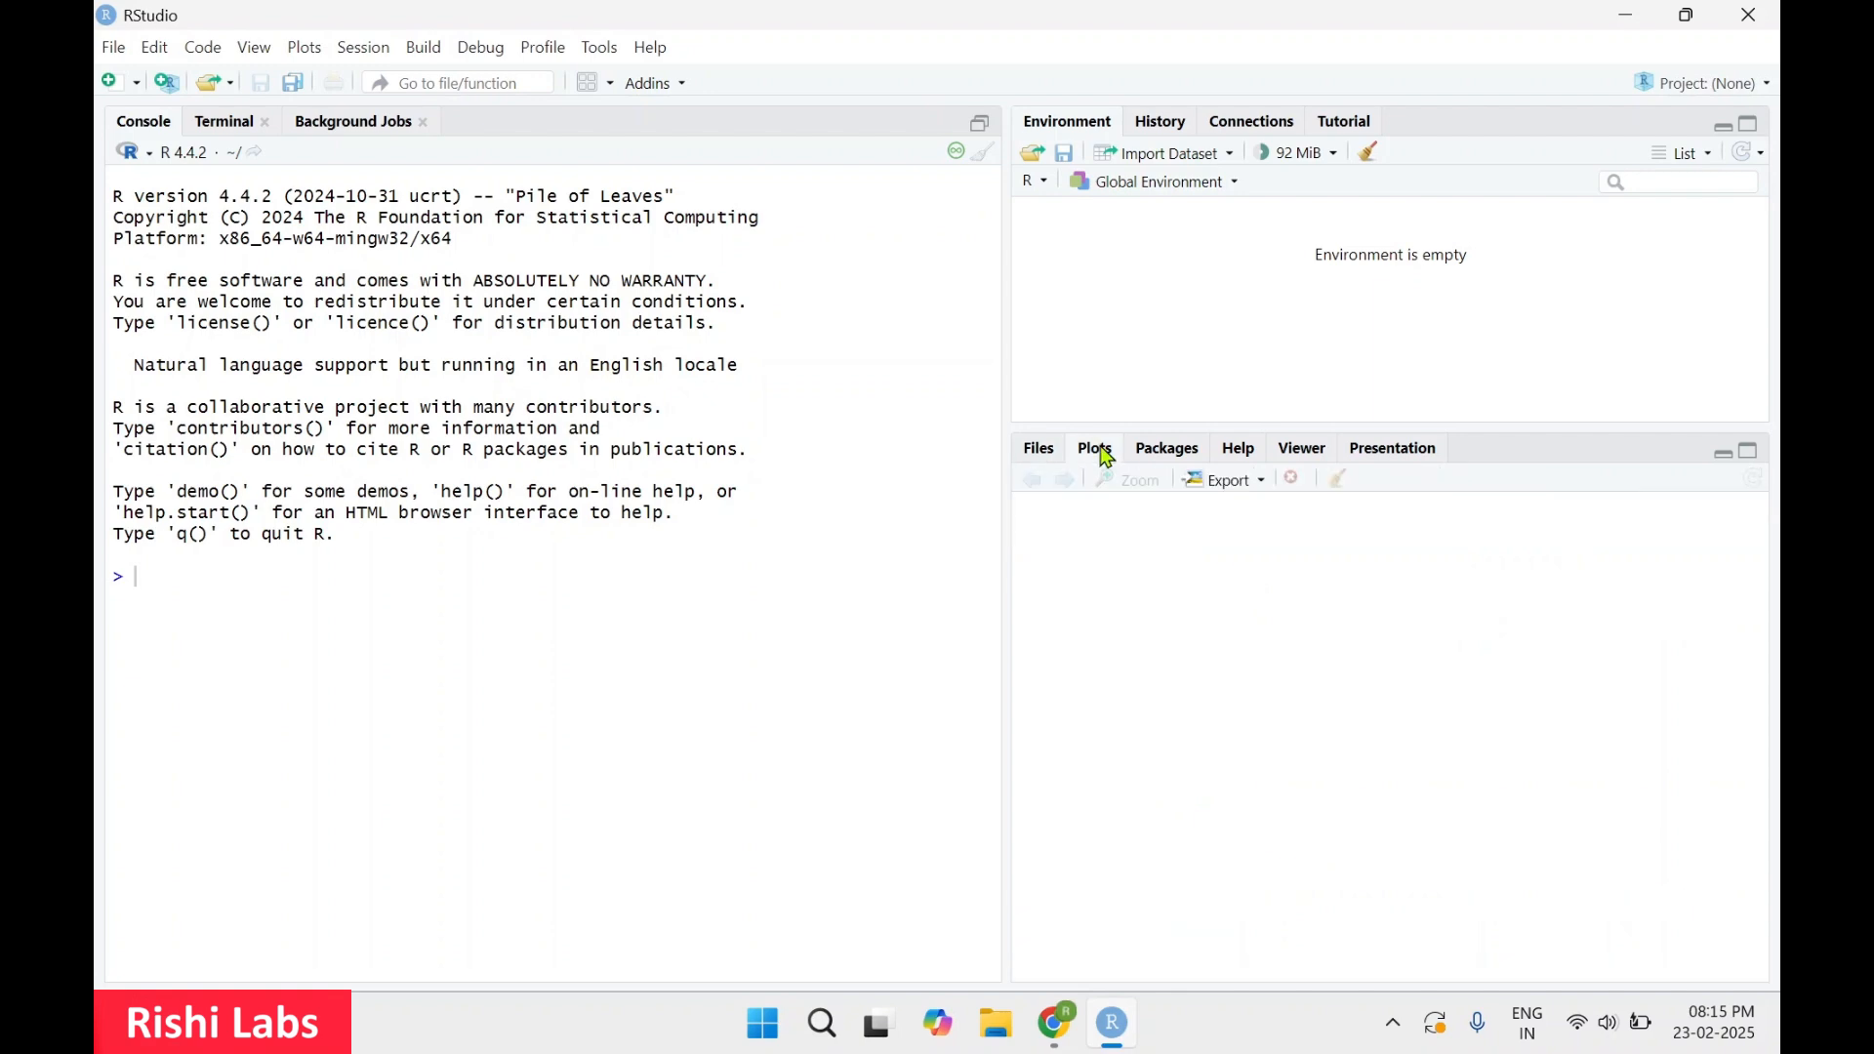
click(1152, 455)
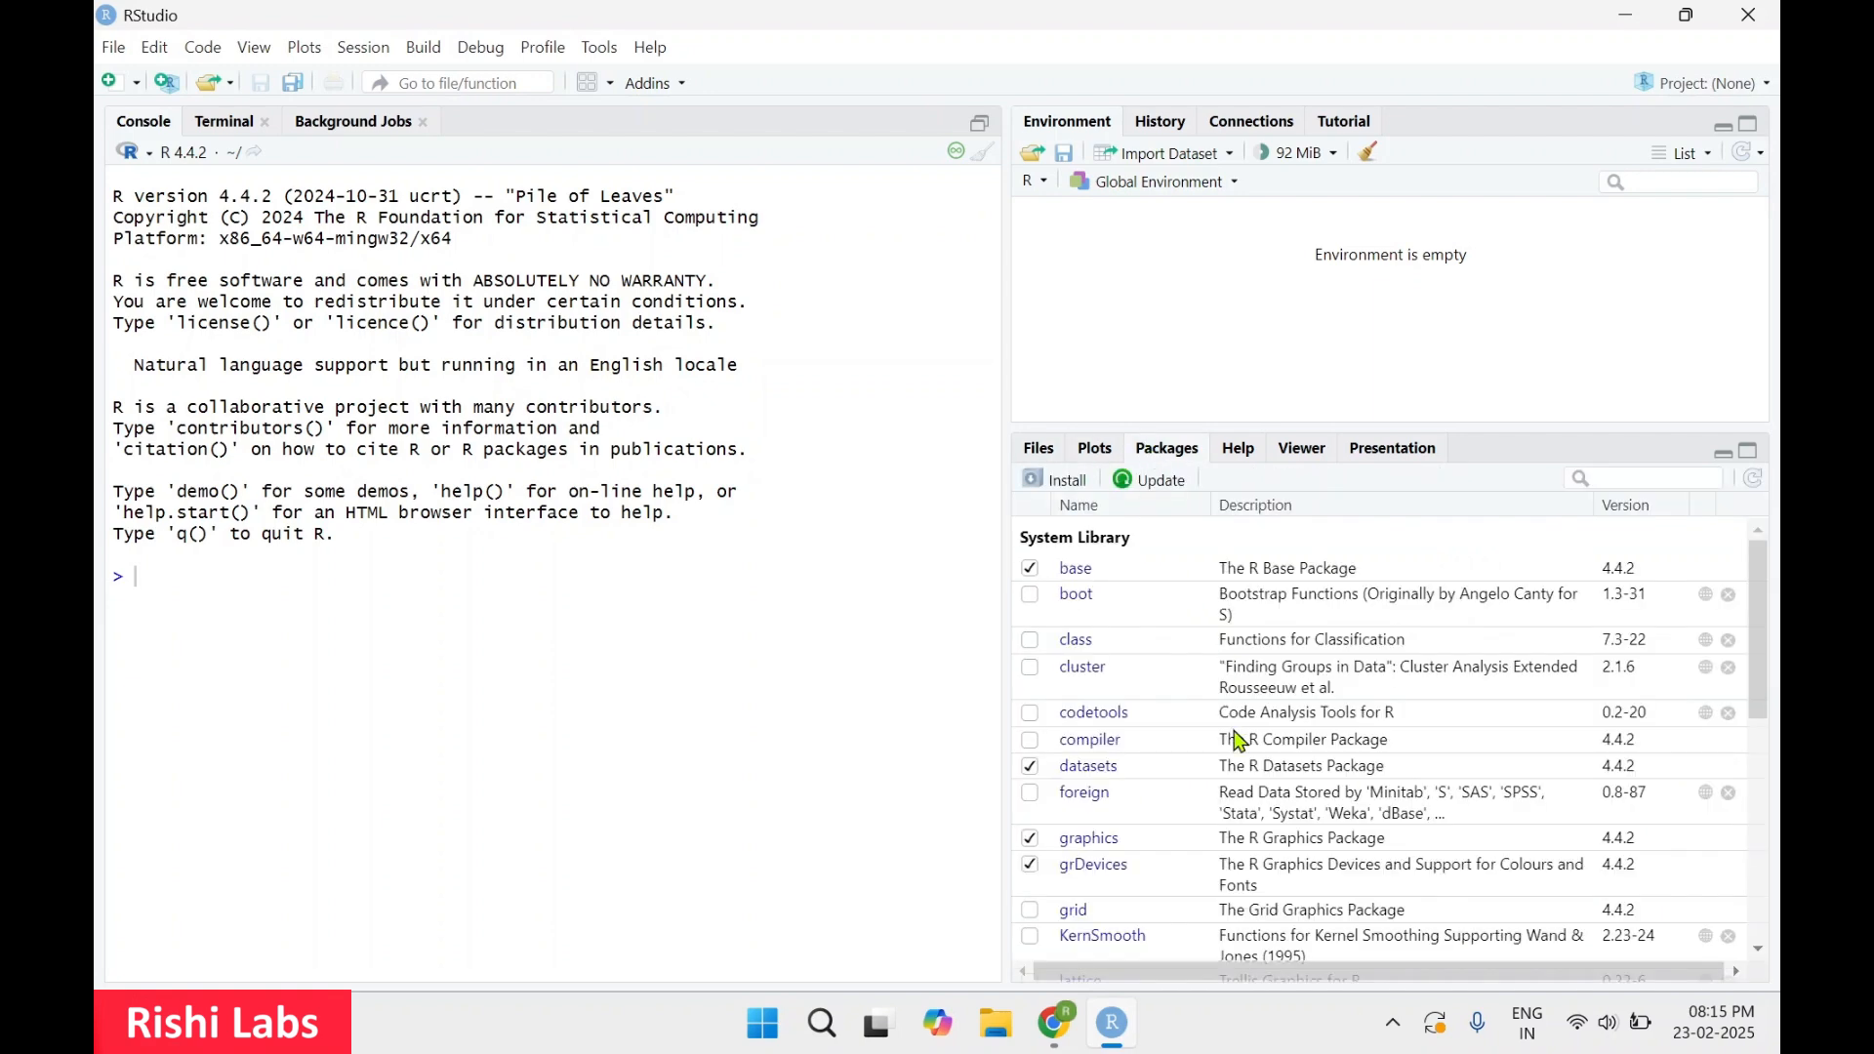
scroll(1238, 742, down, 5)
scroll(1238, 742, up, 5)
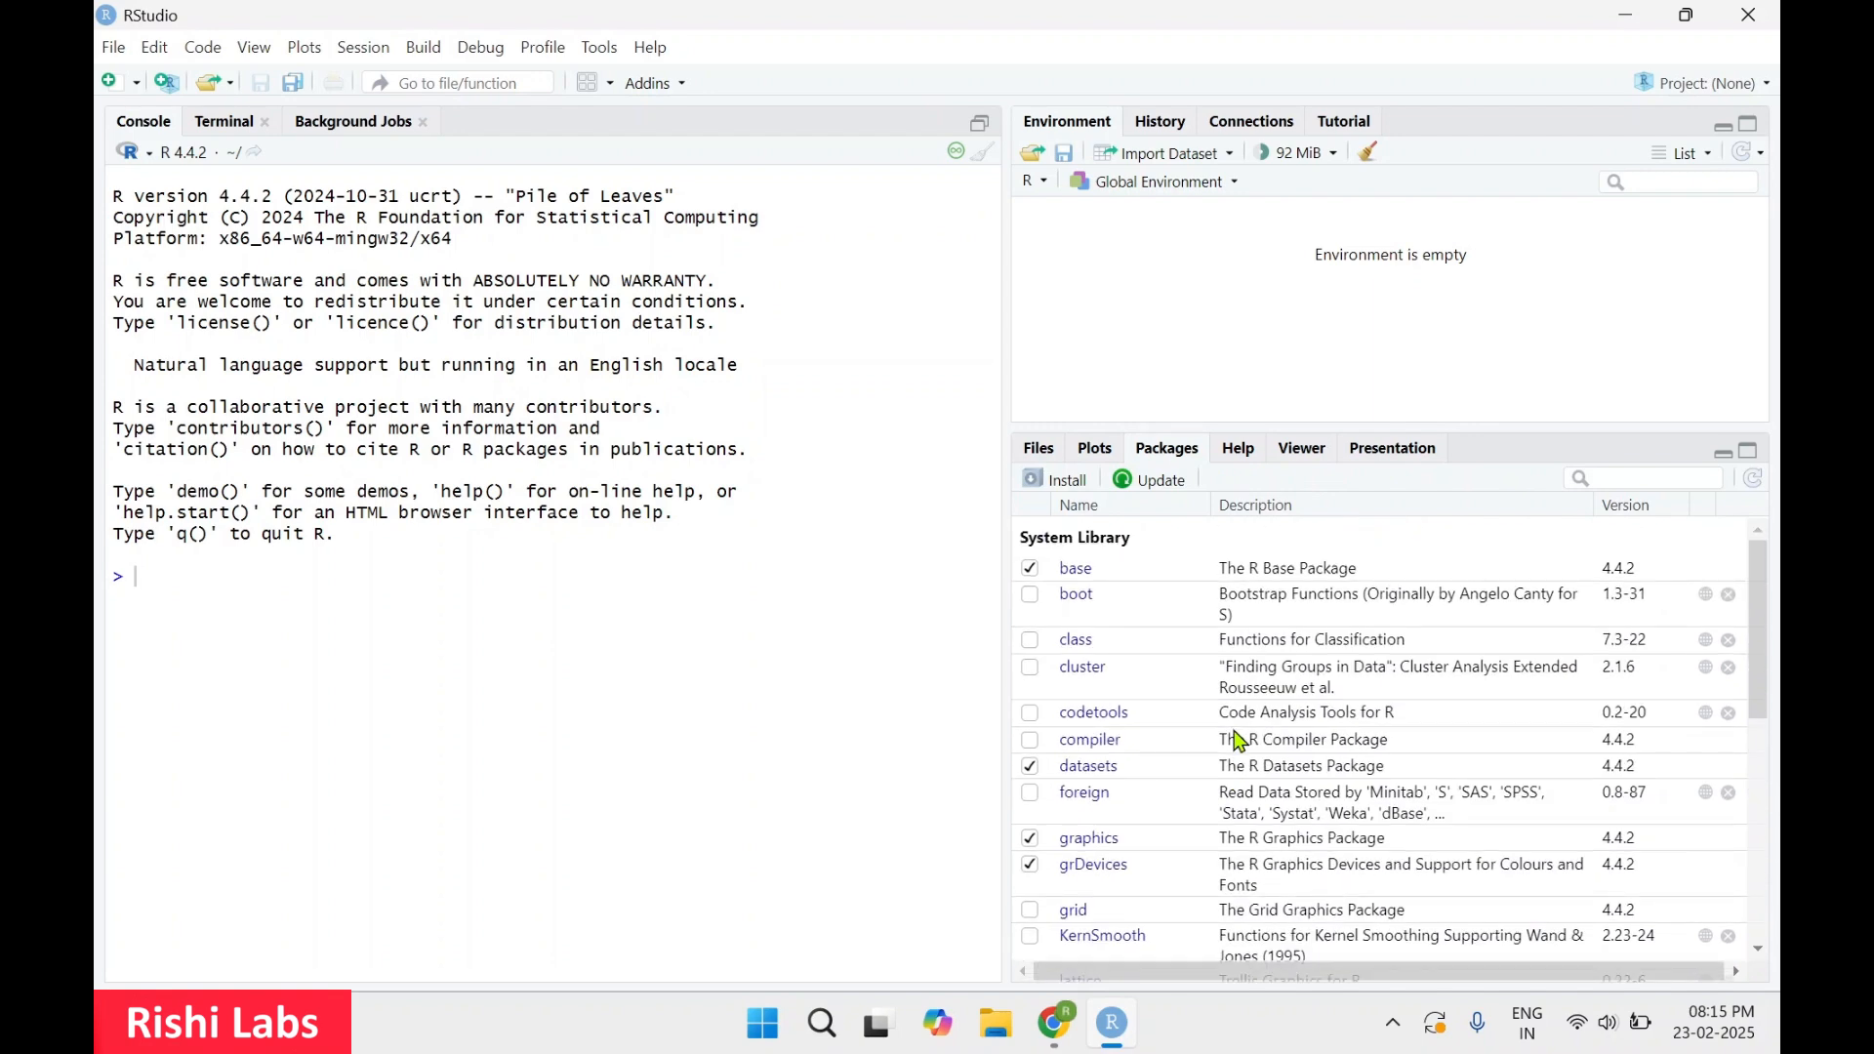
click(1240, 454)
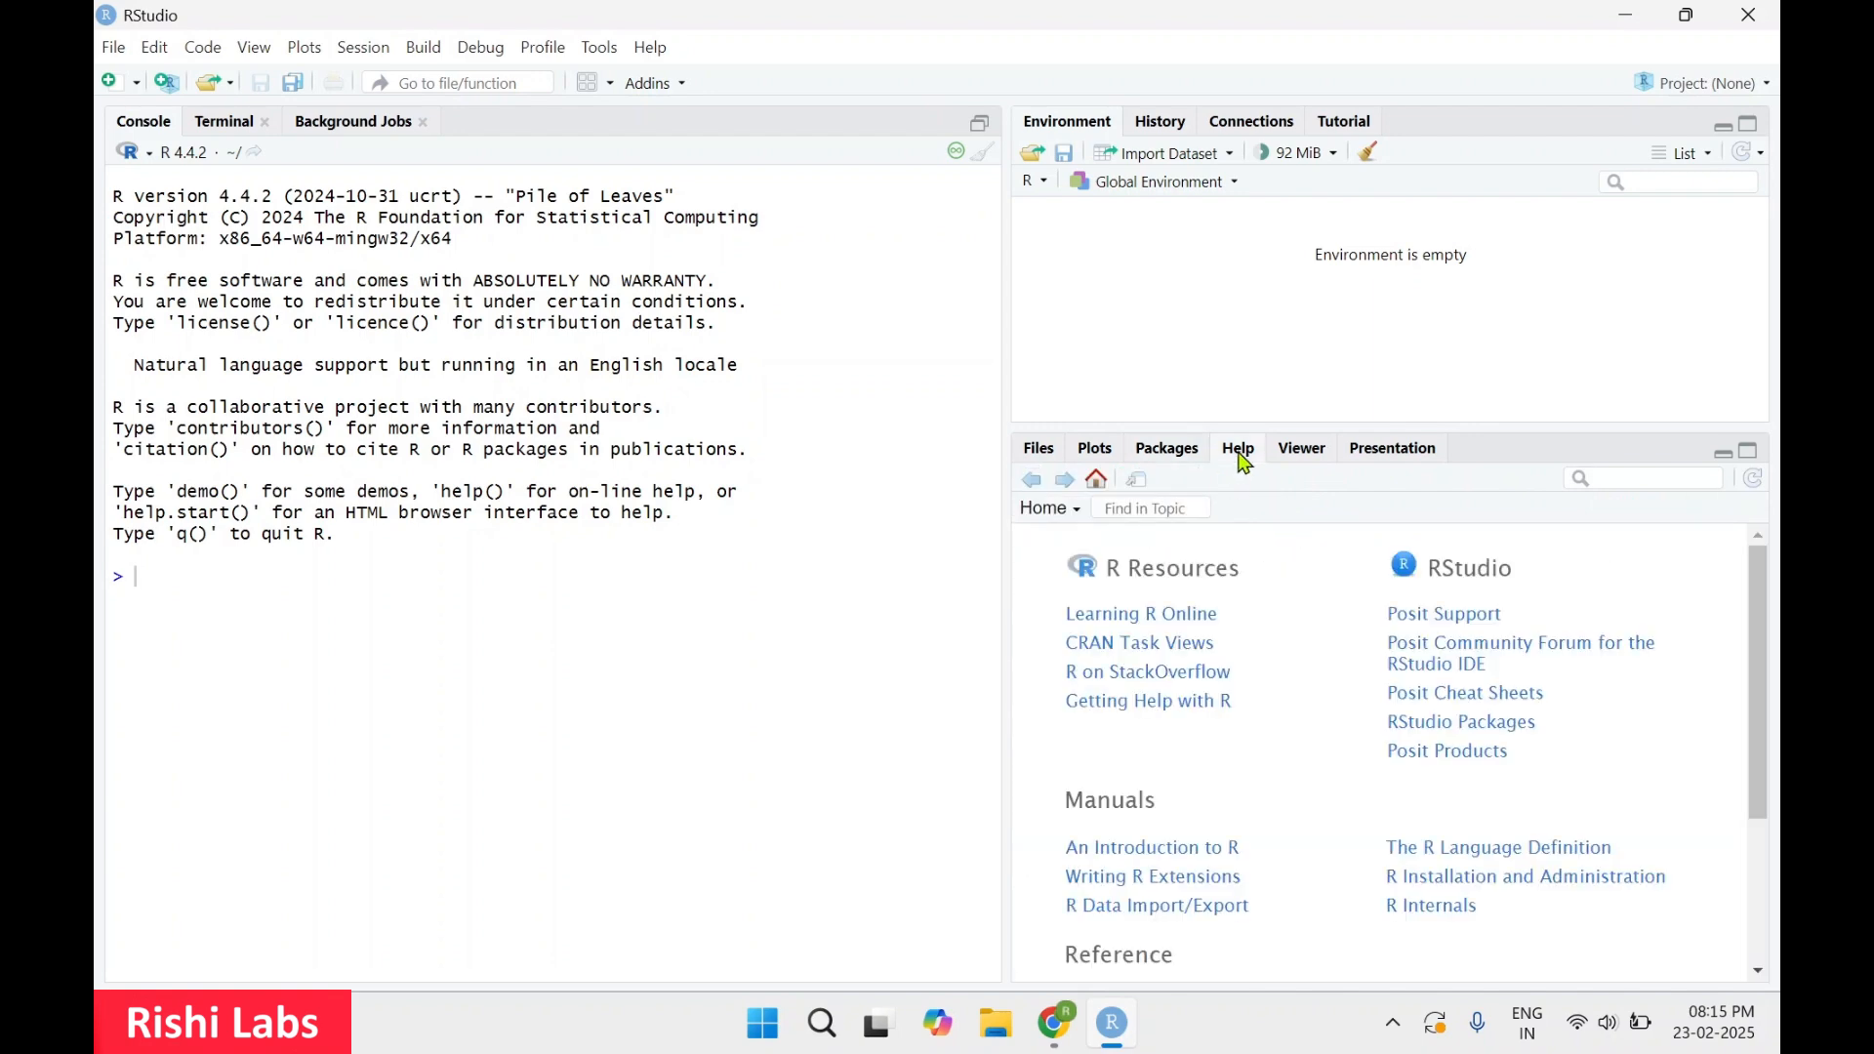
click(1307, 454)
click(1410, 463)
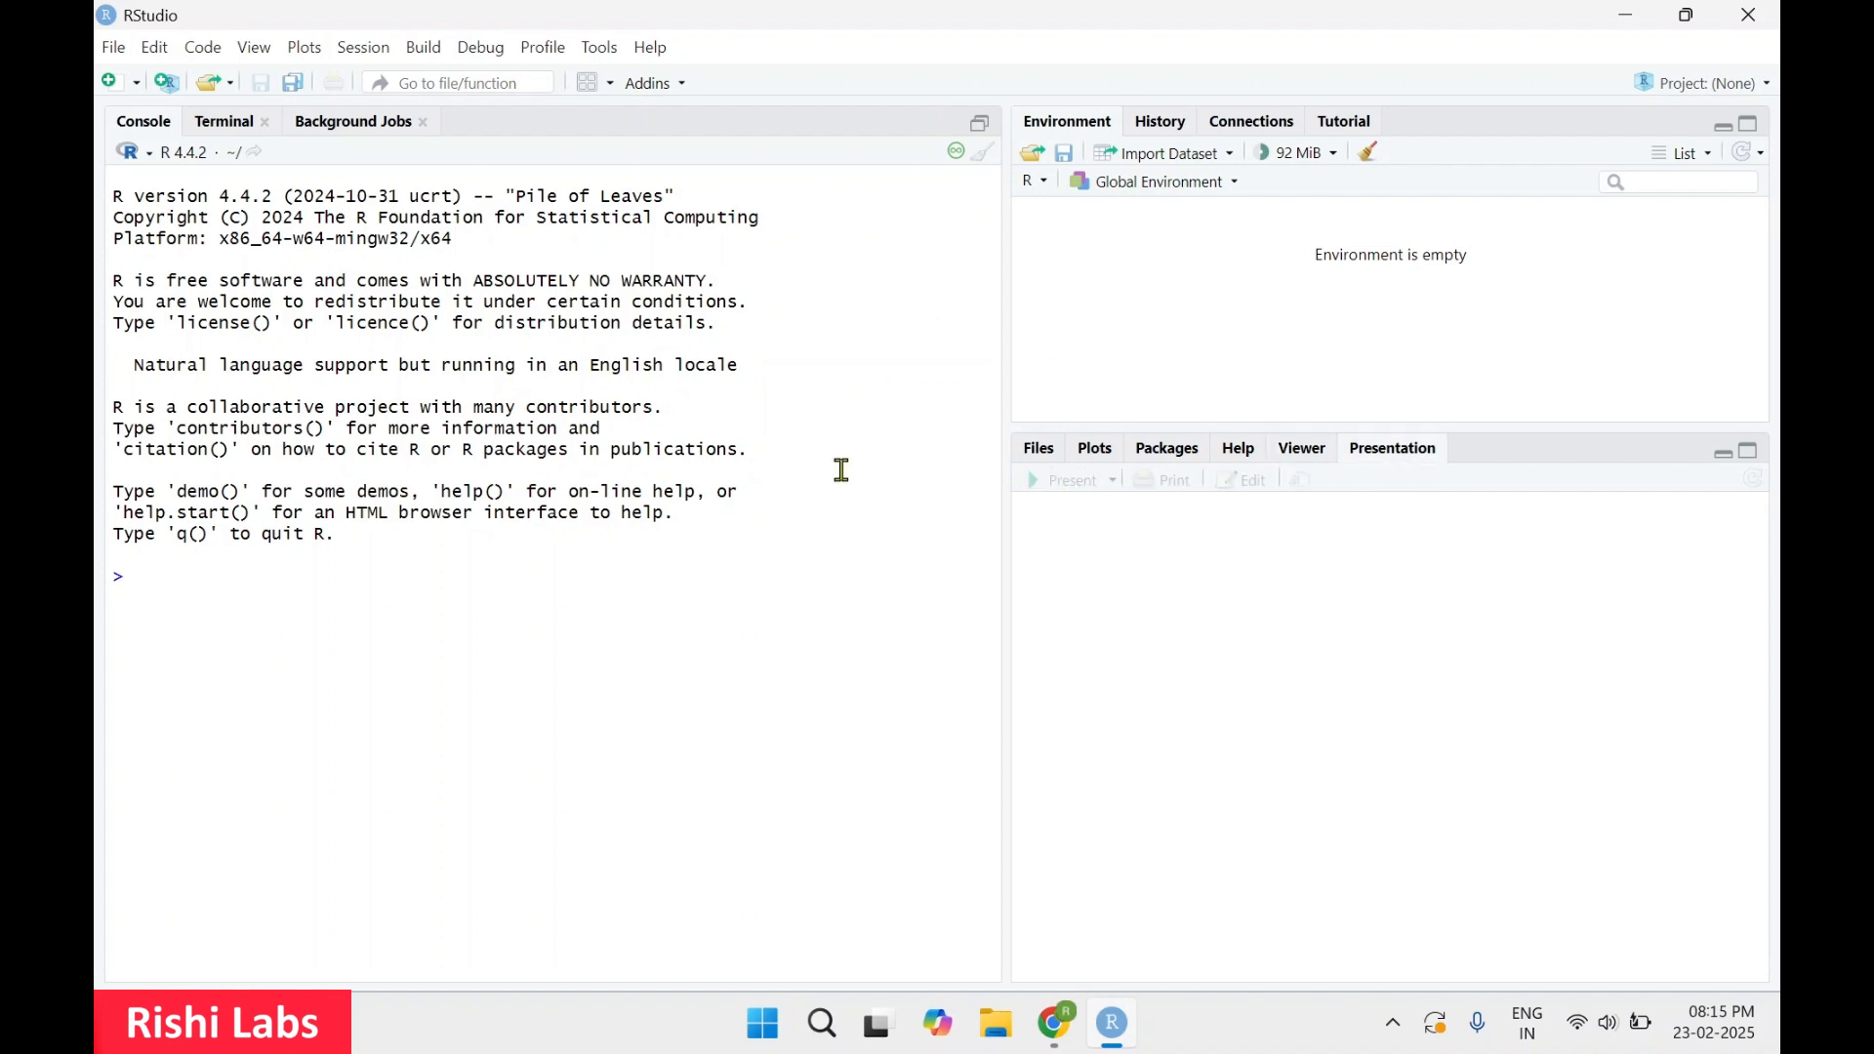
click(114, 49)
click(207, 898)
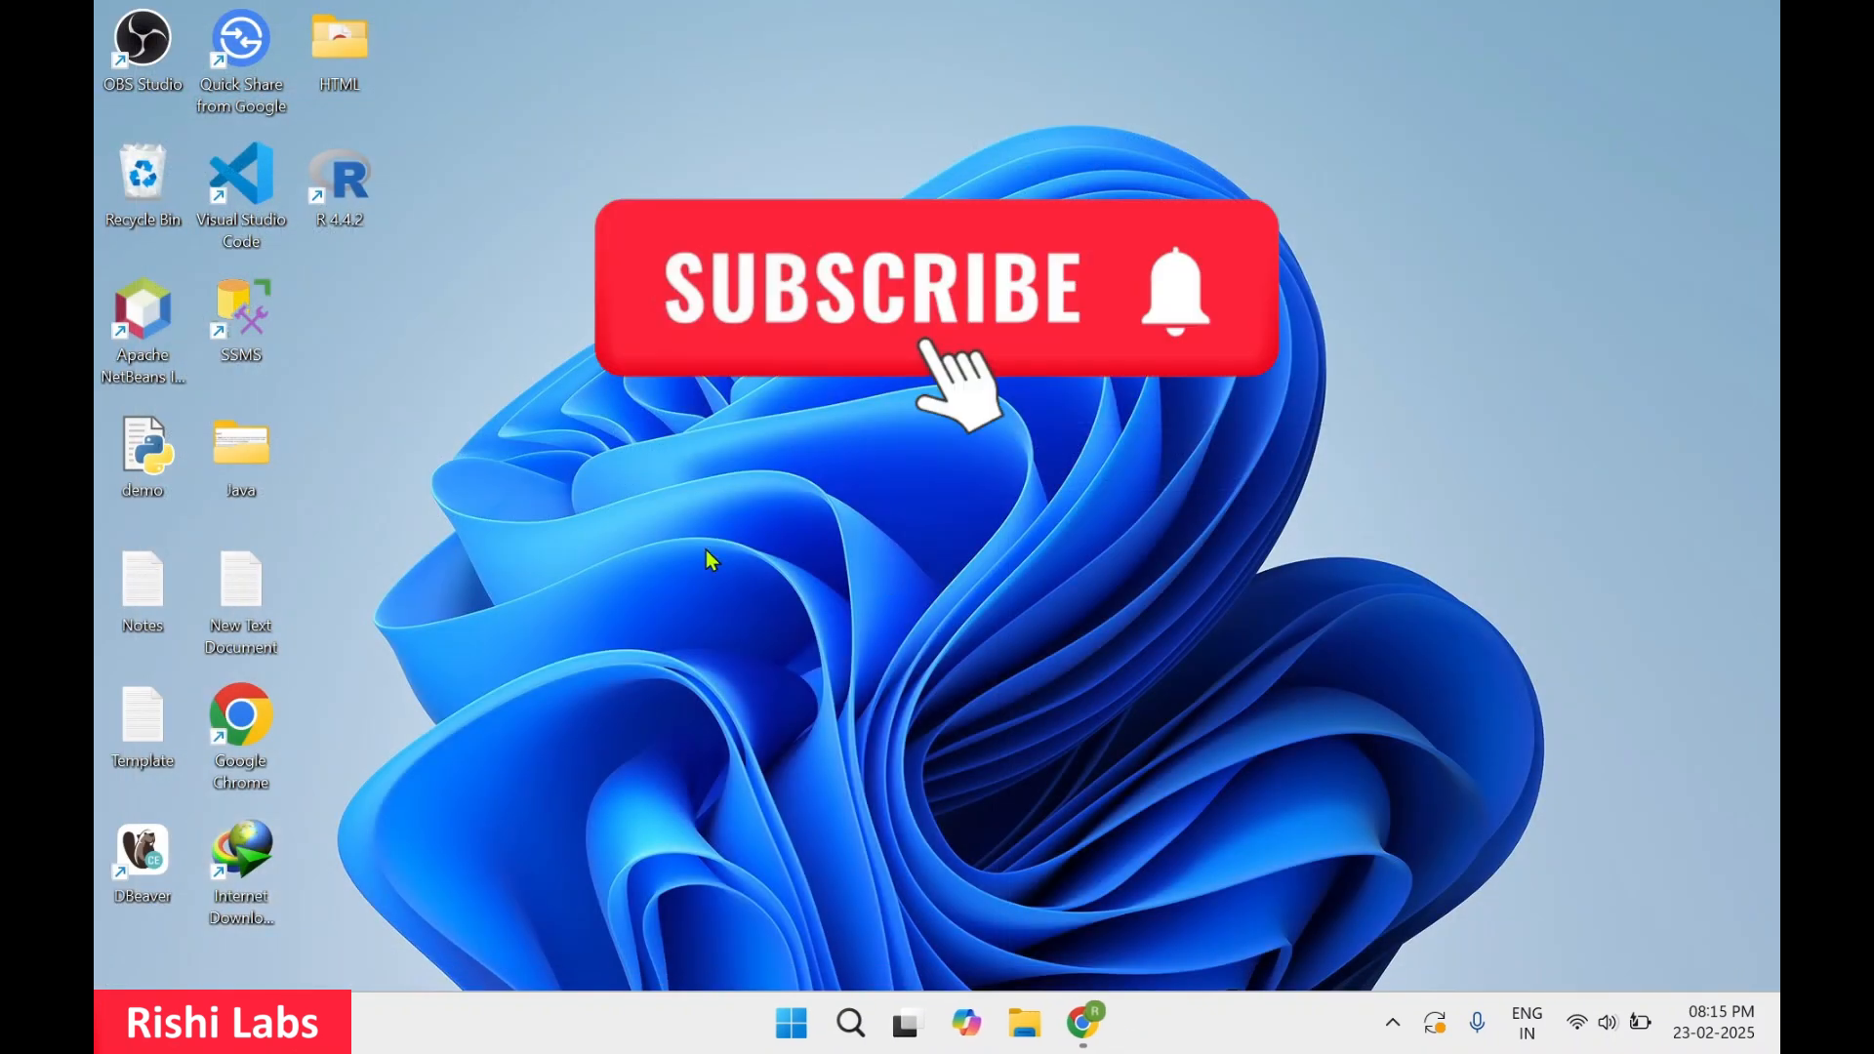